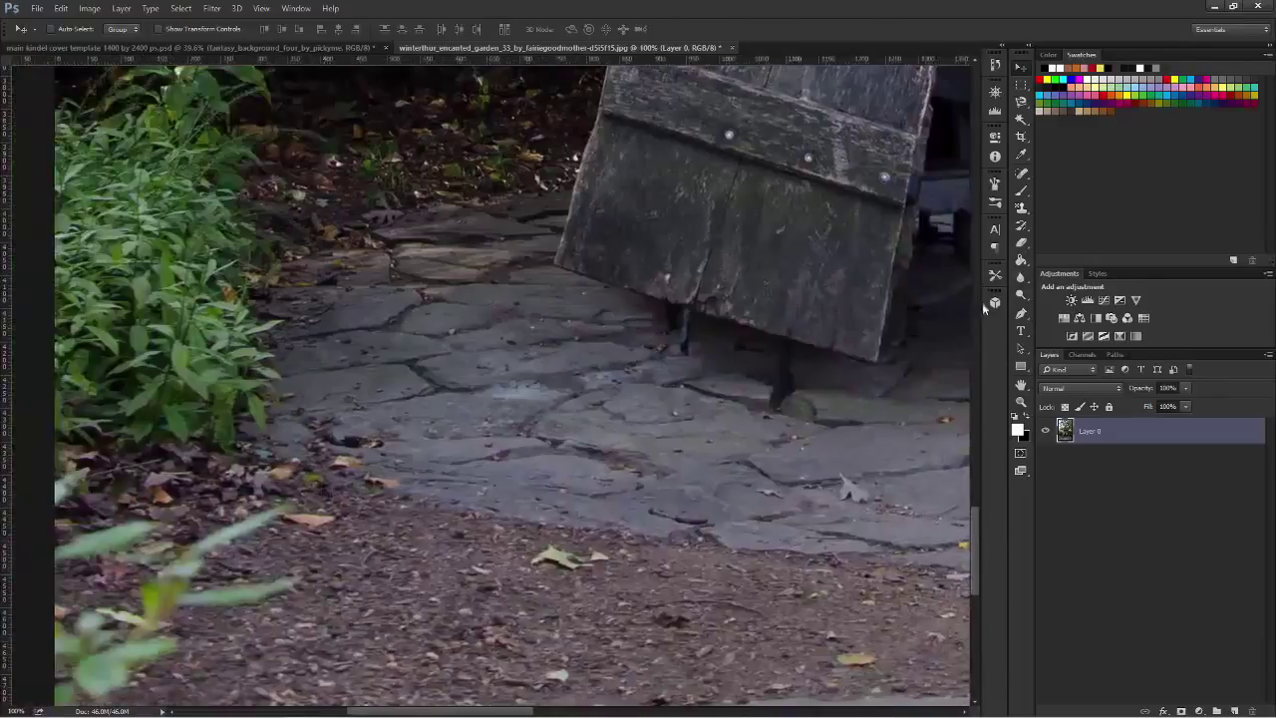
Switch to the Pen tool in Path mode for drawing vector paths.
click(1021, 313)
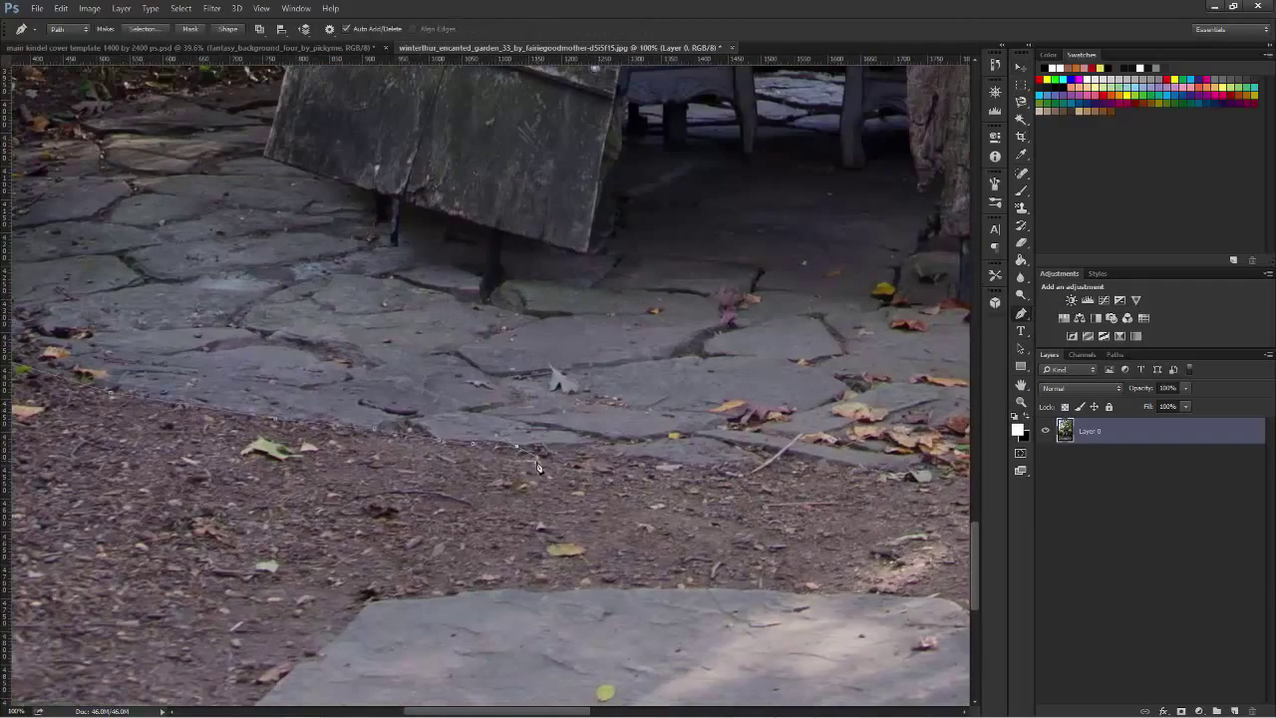
Zoom in and start the path with anchors along the stone paving edge.
scroll(541, 466, up, 1)
scroll(498, 432, up, 1)
scroll(509, 398, up, 1)
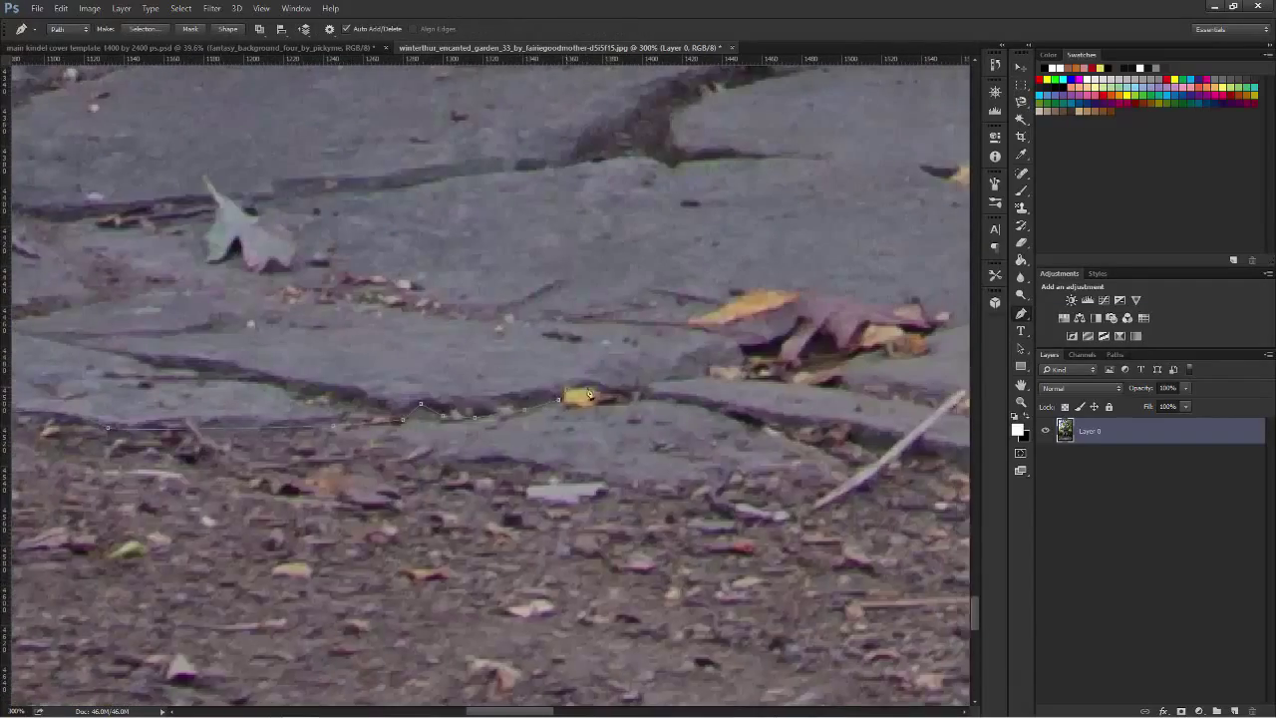
scroll(505, 384, up, 1)
drag(743, 439, 390, 392)
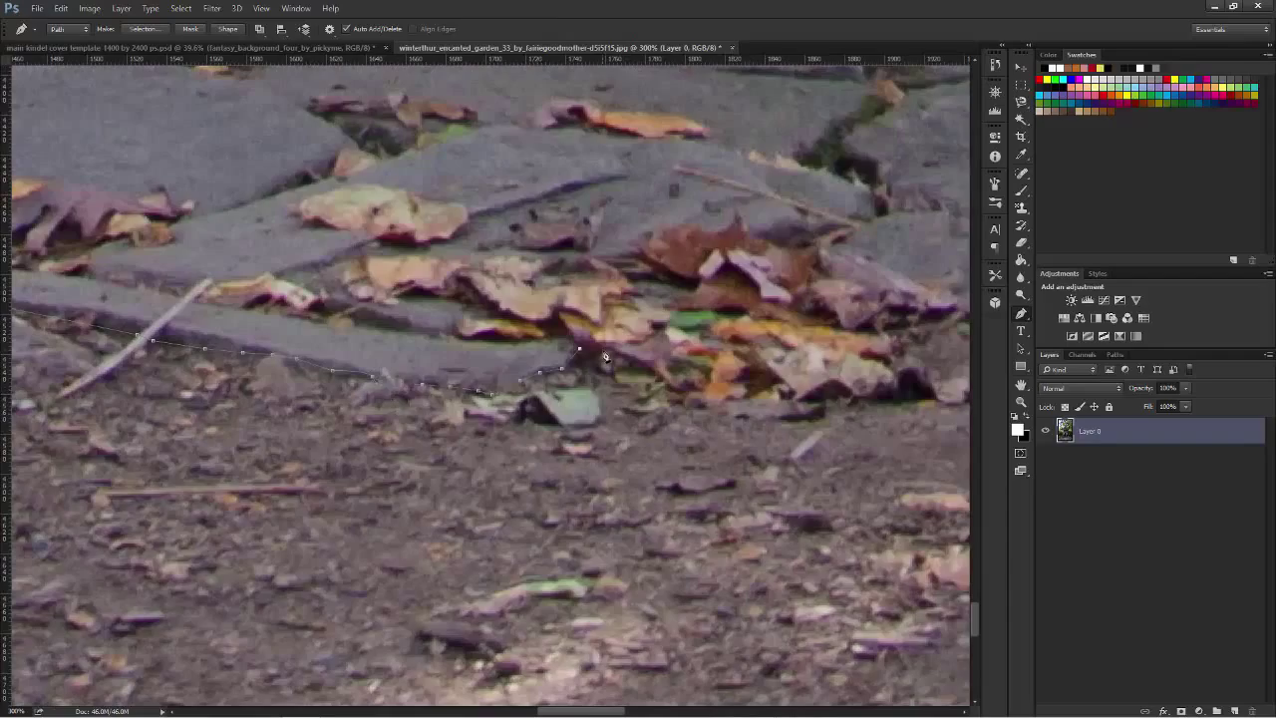
scroll(604, 357, right, 1)
scroll(538, 316, right, 1)
scroll(528, 310, right, 1)
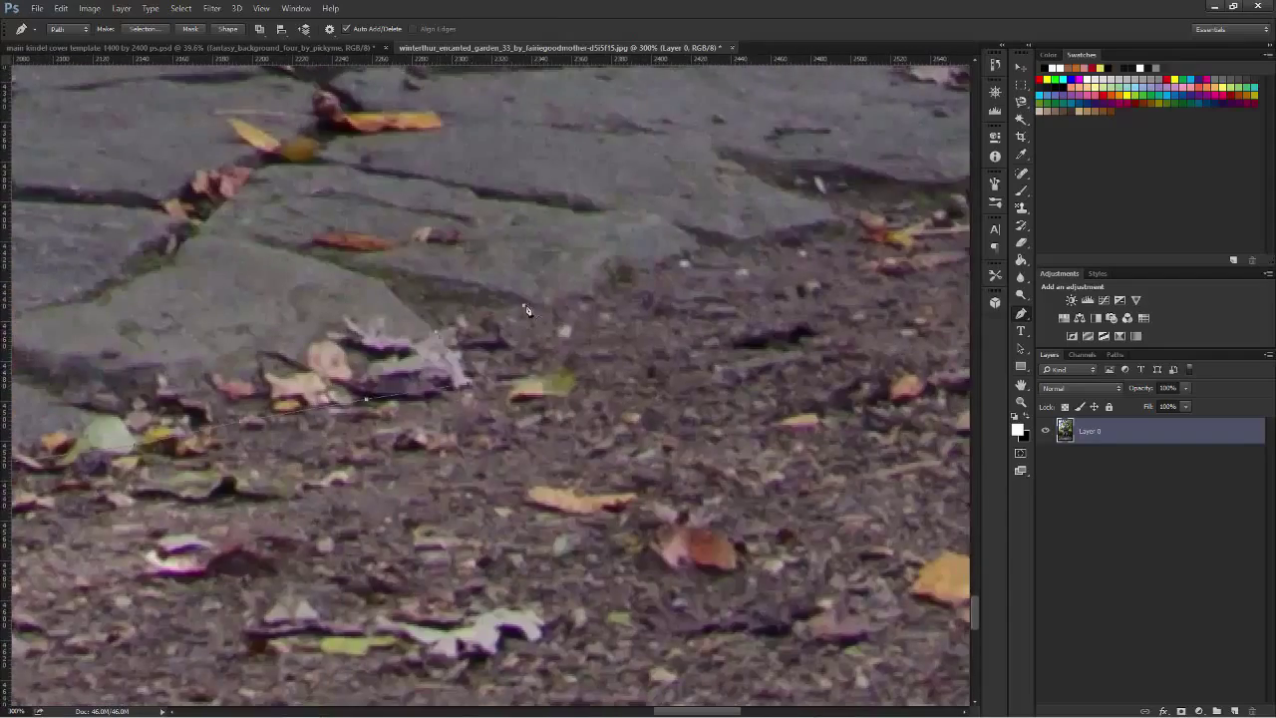
scroll(526, 310, right, 1)
scroll(533, 324, right, 1)
scroll(547, 357, right, 1)
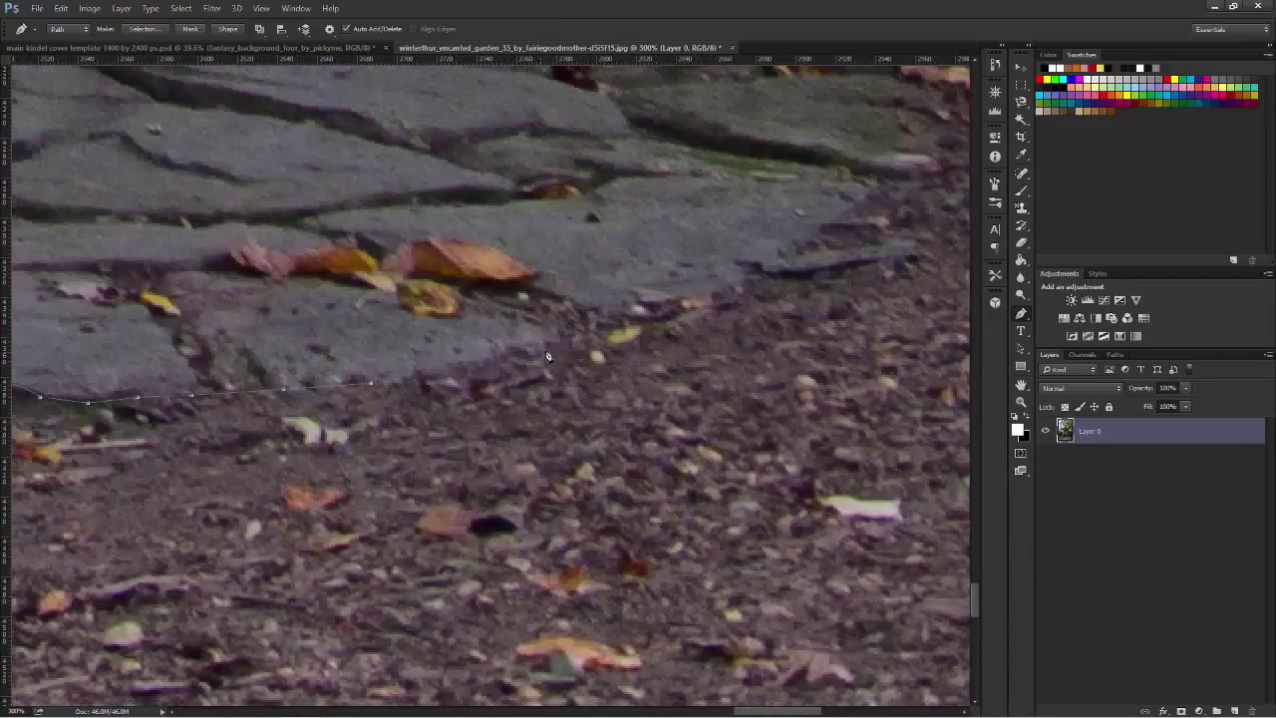
drag(547, 357, 329, 253)
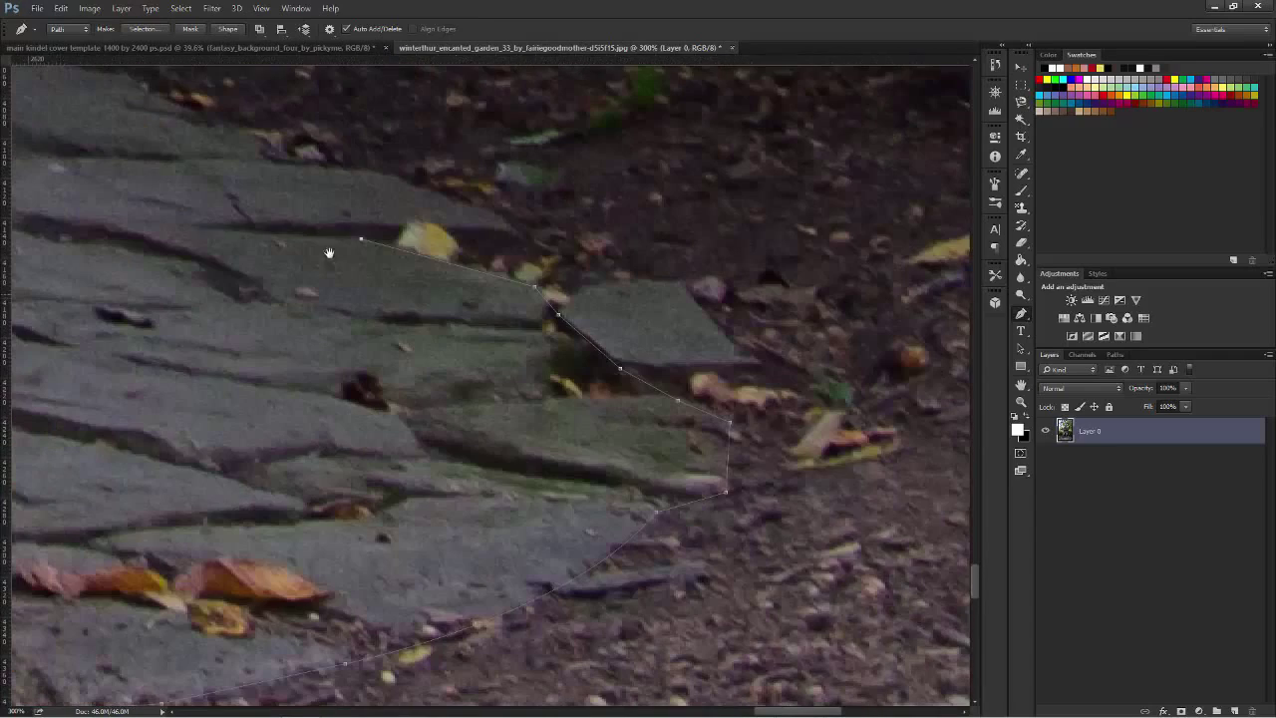
Continue the path along the stone edge to the tree trunk and up its edge.
click(200, 228)
drag(527, 246, 396, 182)
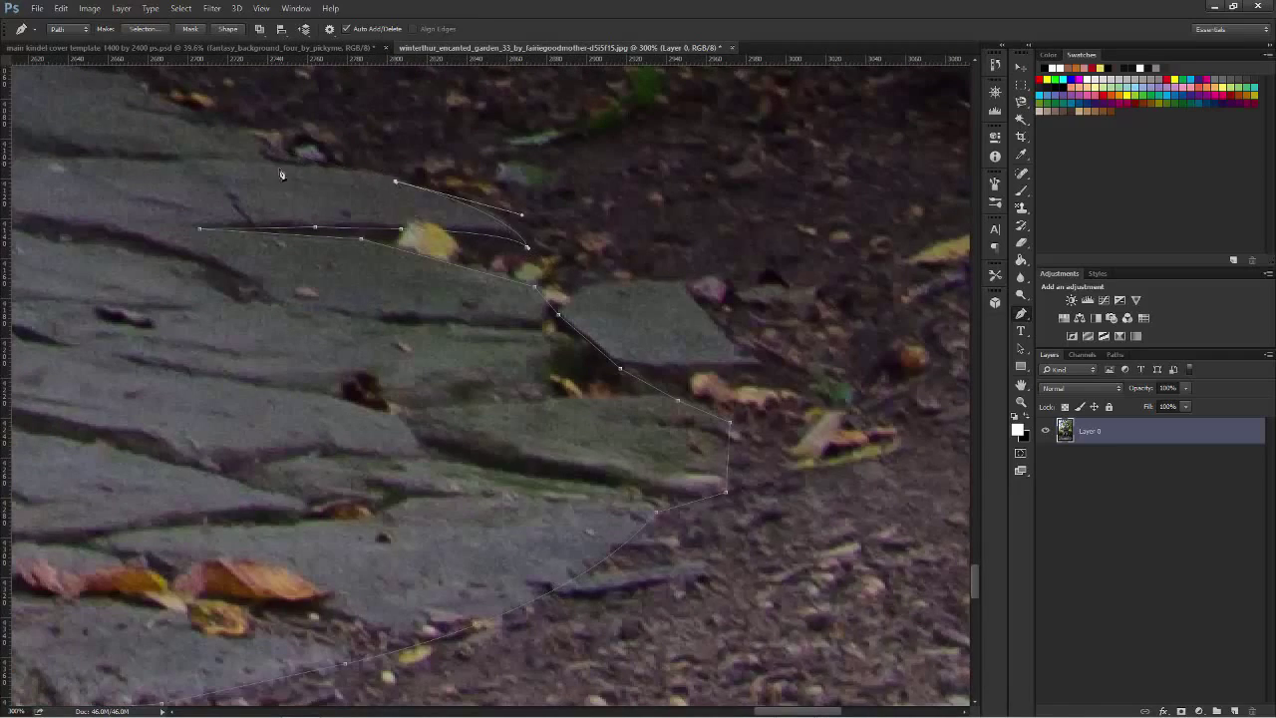
scroll(281, 175, left, 3)
scroll(399, 299, left, 3)
click(290, 284)
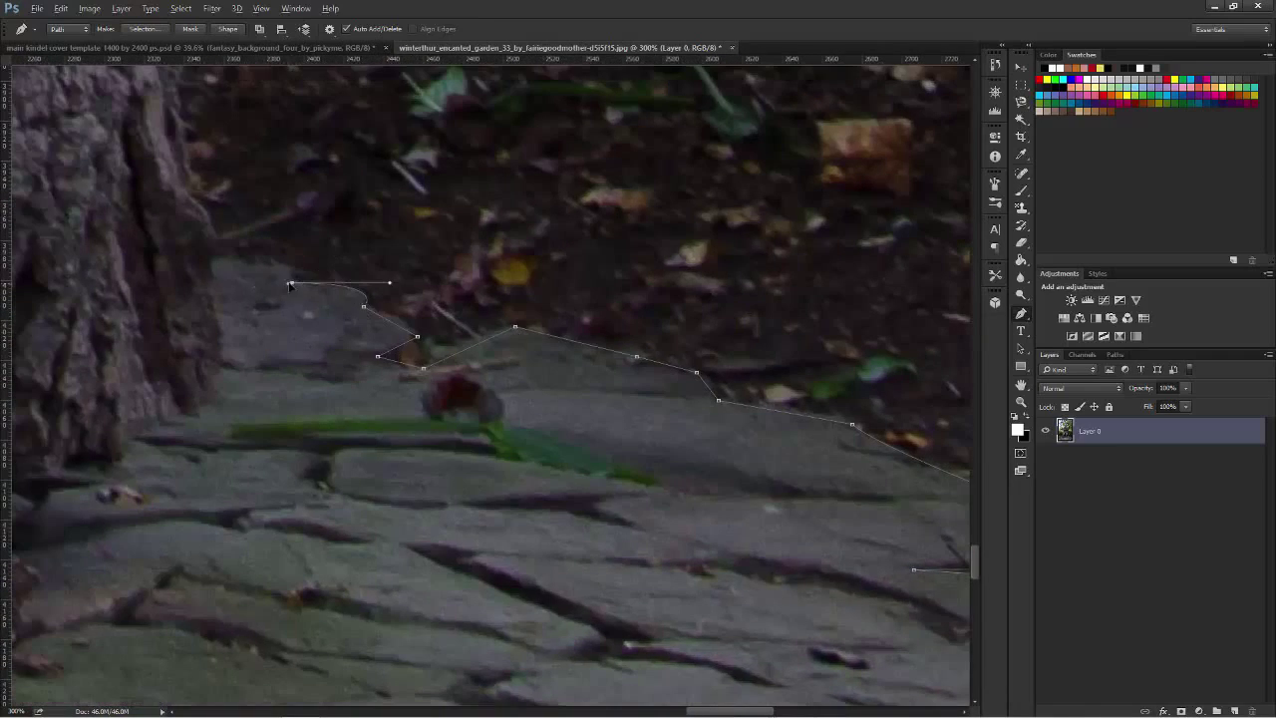
scroll(290, 284, left, 3)
click(494, 329)
click(507, 299)
Add anchors up the lower trunk edge, scrolling the view upward along it.
scroll(507, 299, up, 3)
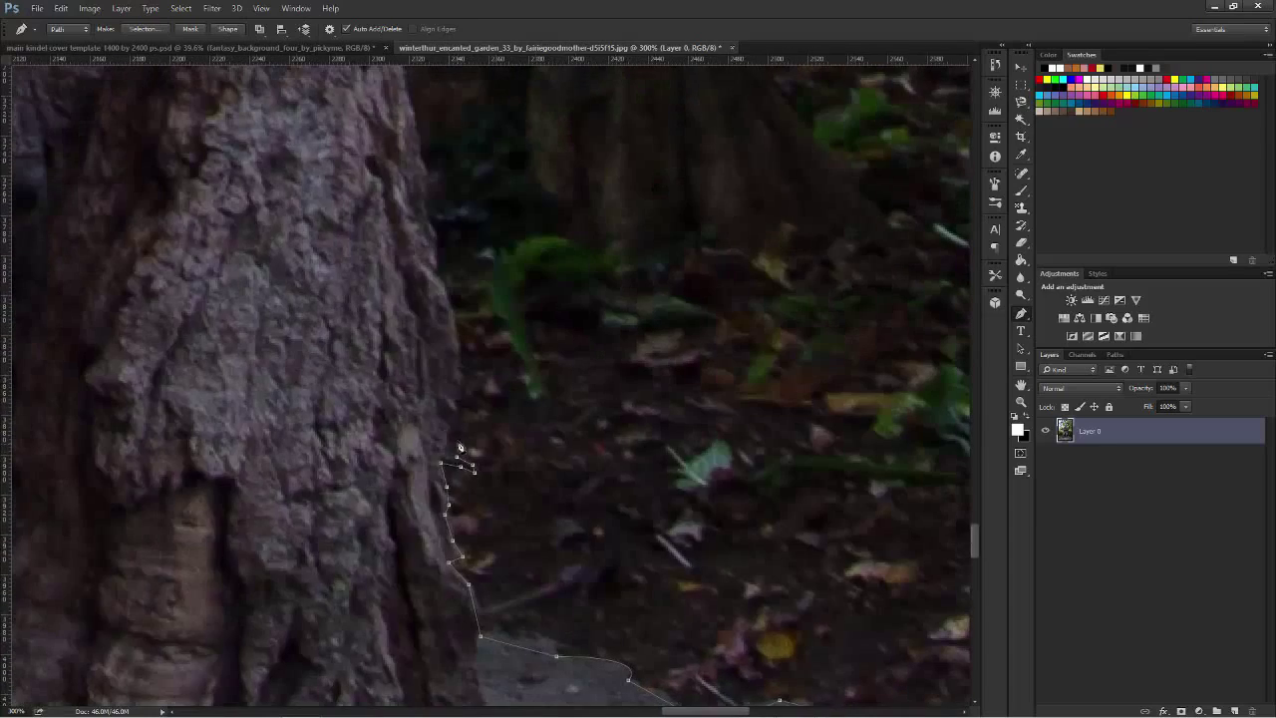
click(448, 304)
click(436, 249)
scroll(437, 249, up, 3)
scroll(479, 369, up, 3)
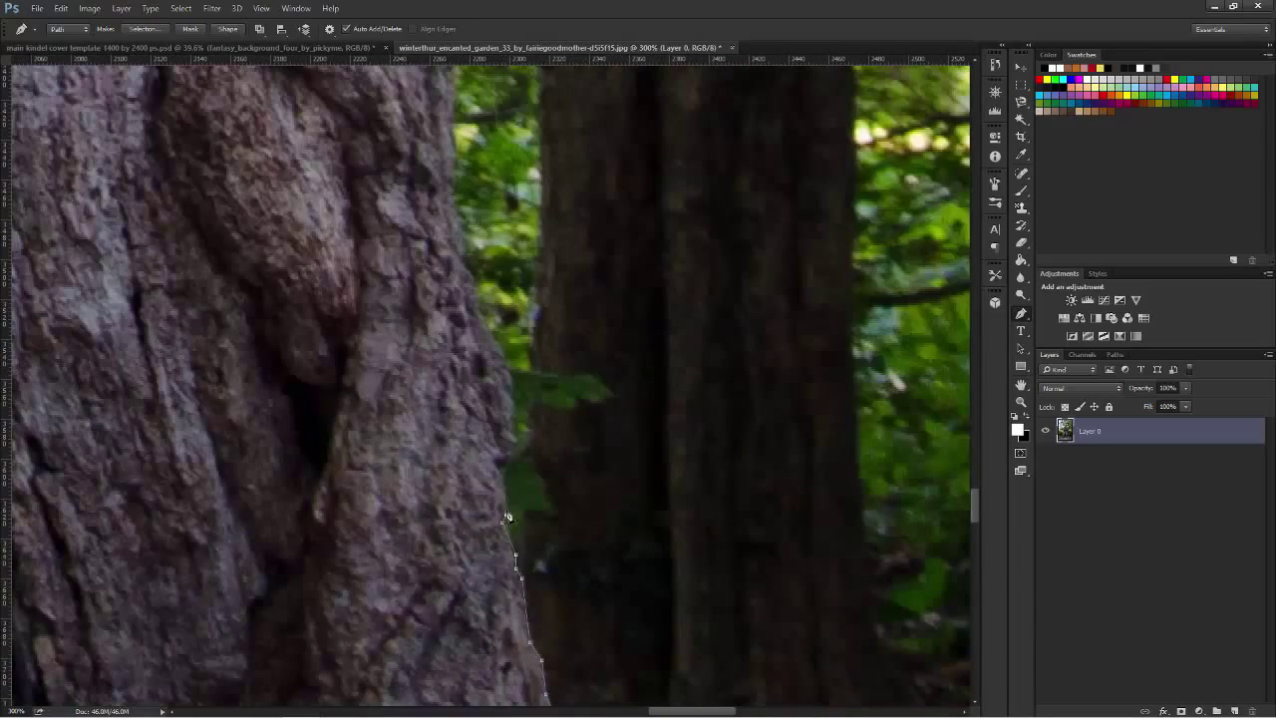
scroll(494, 463, up, 1)
scroll(399, 418, up, 1)
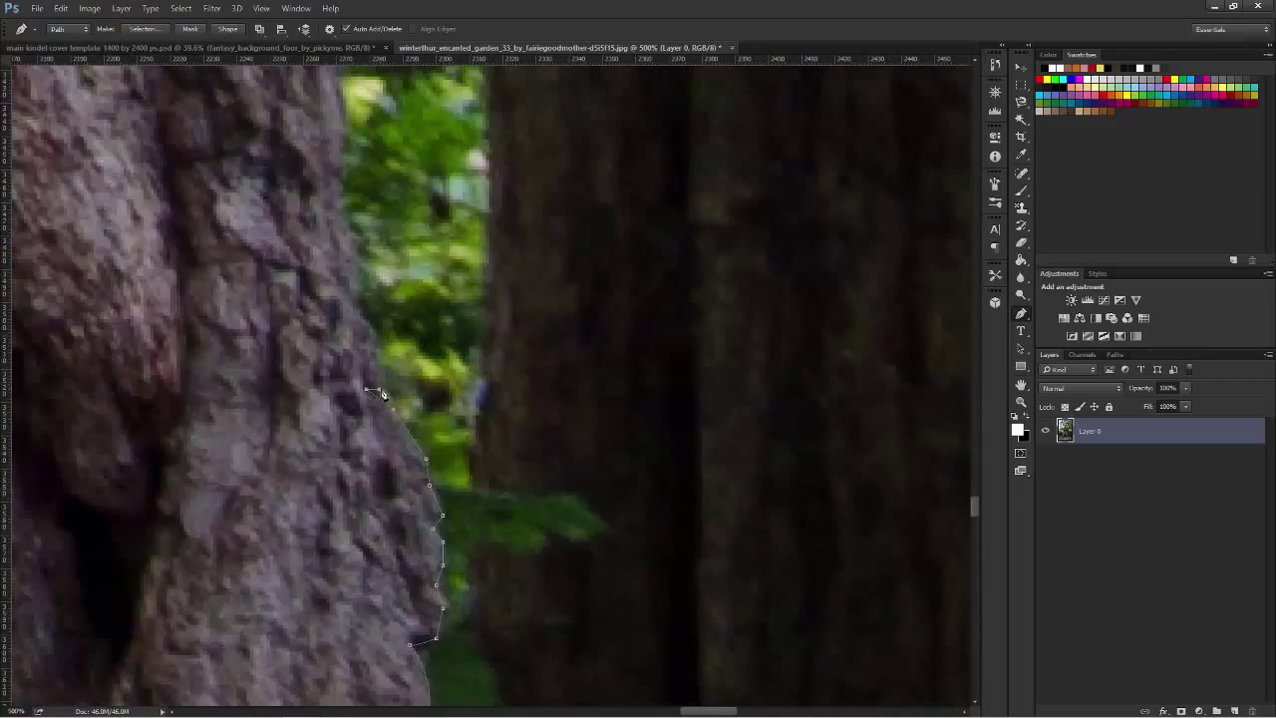
scroll(454, 466, up, 1)
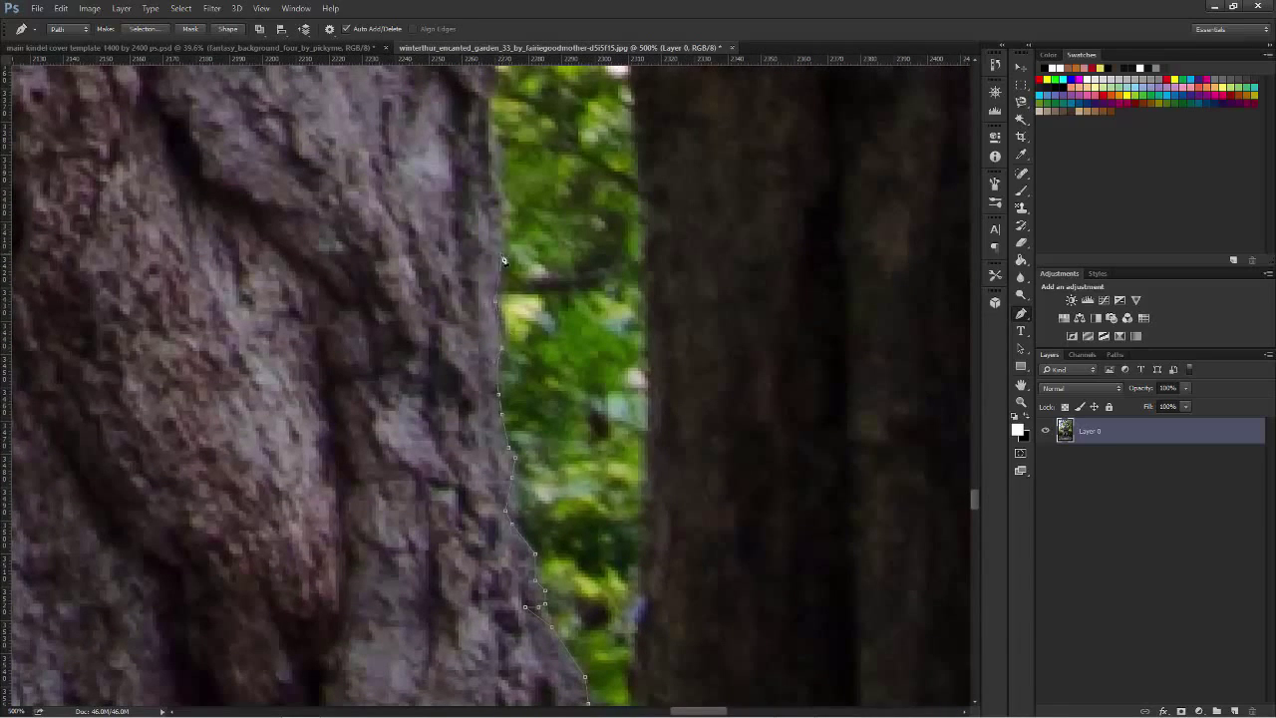
scroll(540, 440, up, 2)
scroll(441, 389, up, 1)
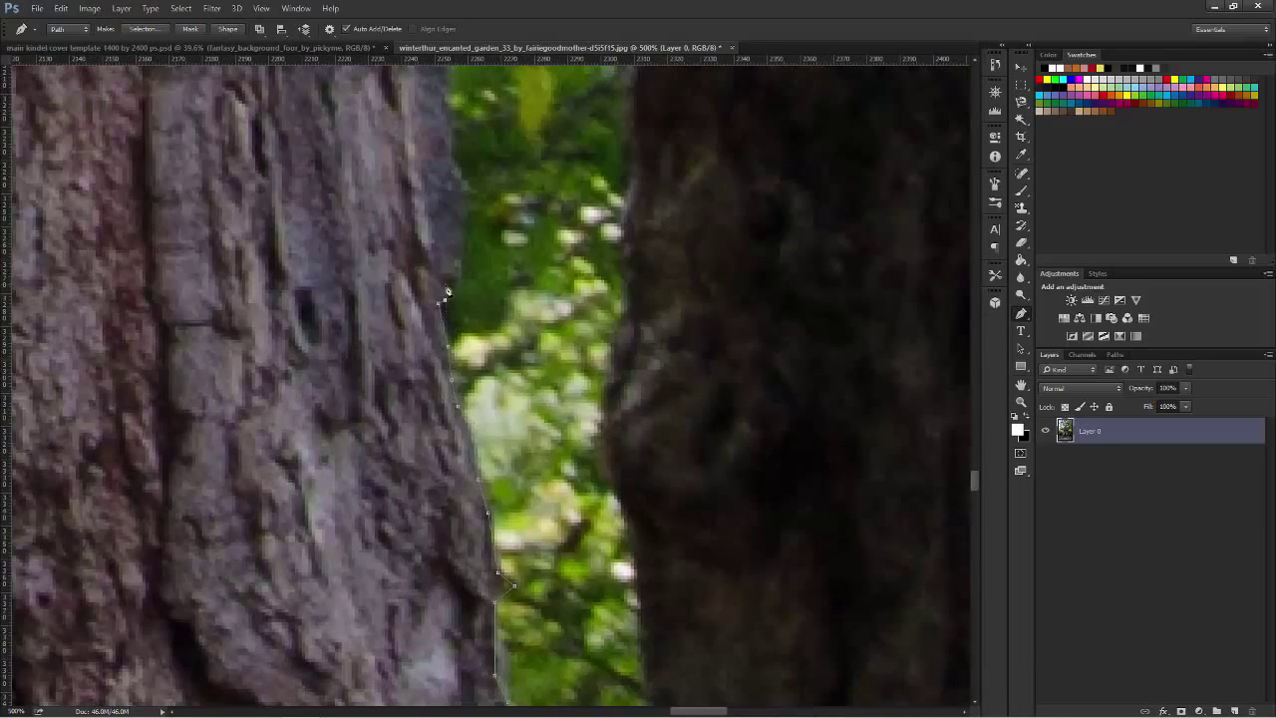
scroll(447, 291, up, 2)
scroll(398, 379, up, 2)
scroll(419, 429, up, 2)
scroll(464, 461, up, 2)
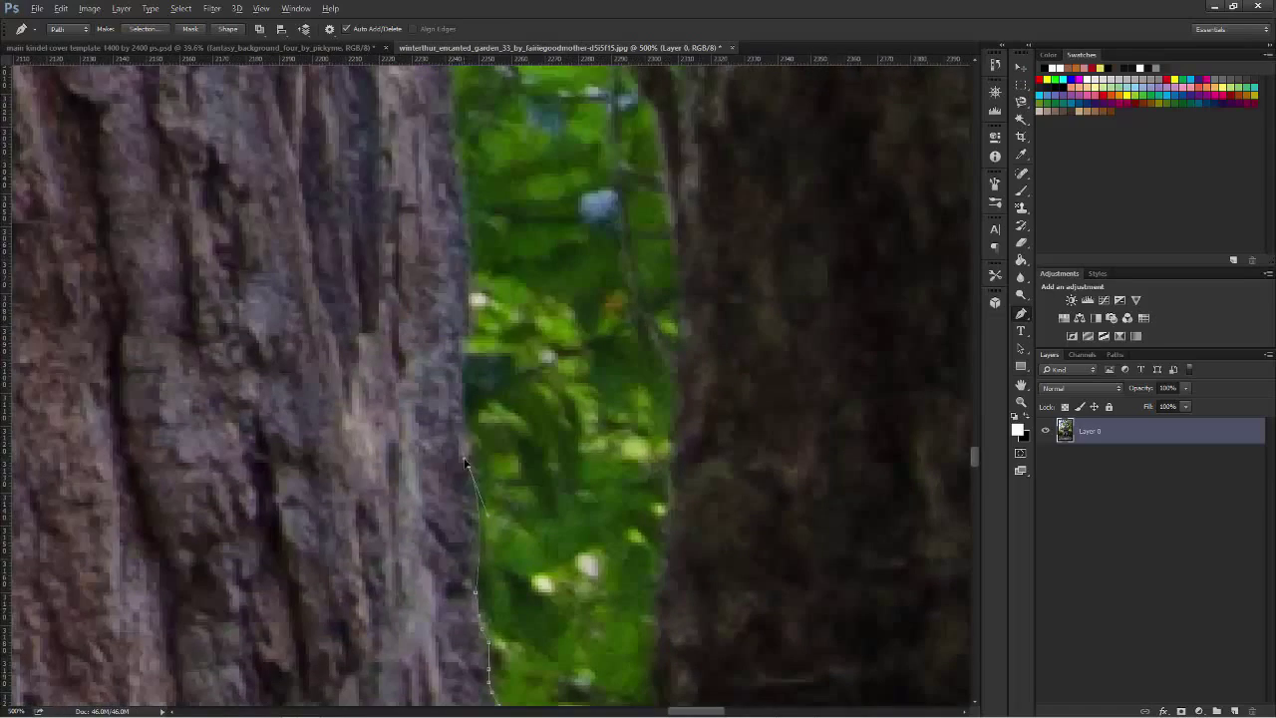
scroll(464, 373, up, 2)
scroll(429, 399, up, 2)
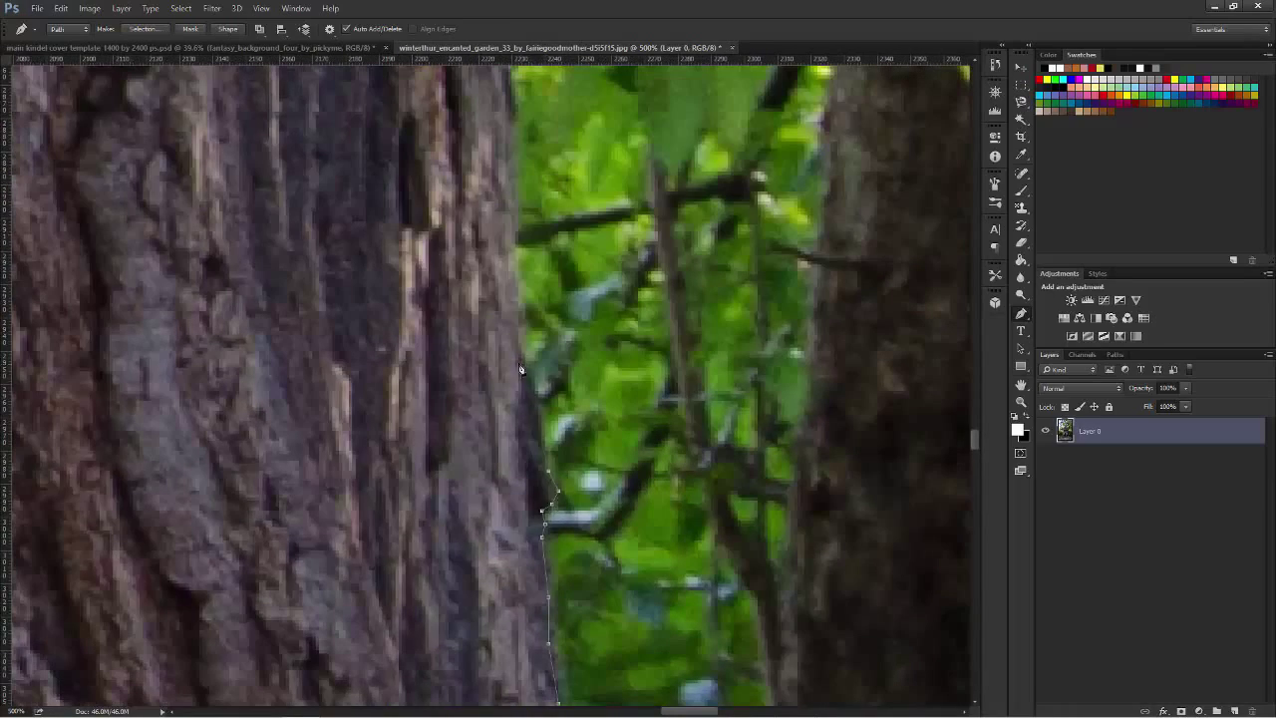
scroll(518, 299, up, 2)
scroll(530, 438, up, 2)
scroll(544, 590, up, 2)
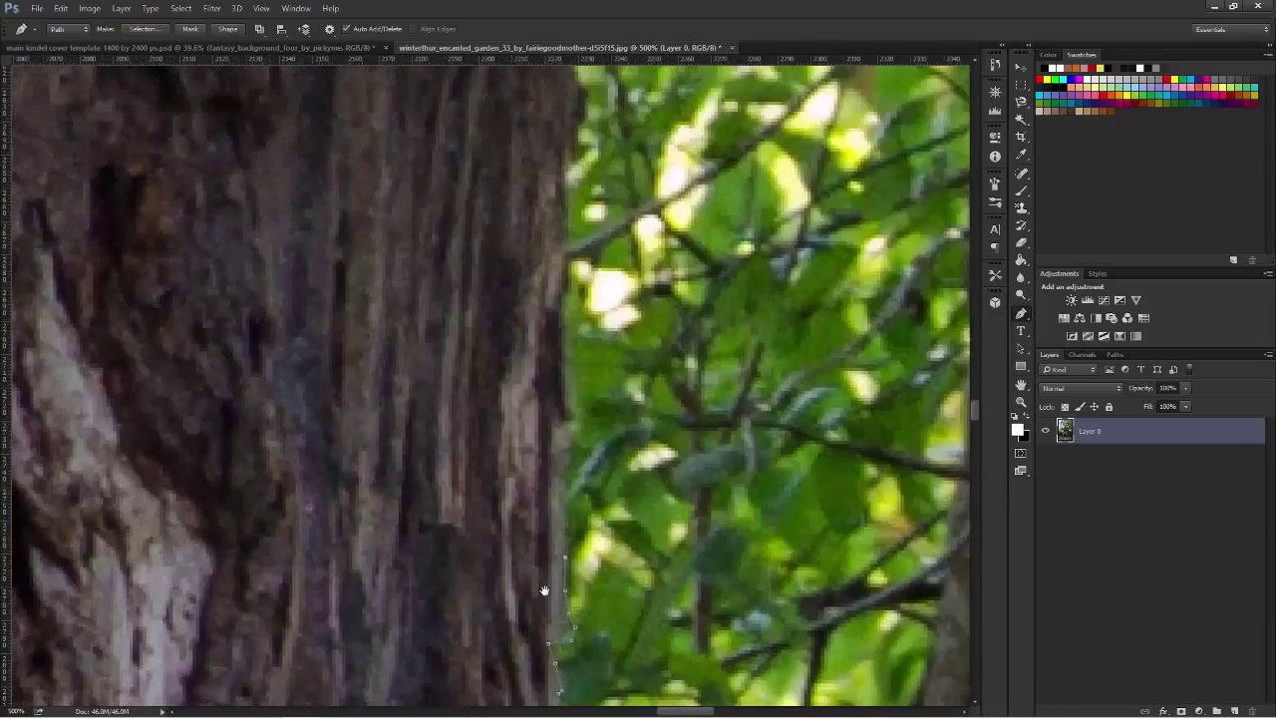
Place anchors further up the trunk and scroll toward its top.
click(564, 331)
click(565, 289)
scroll(572, 269, up, 4)
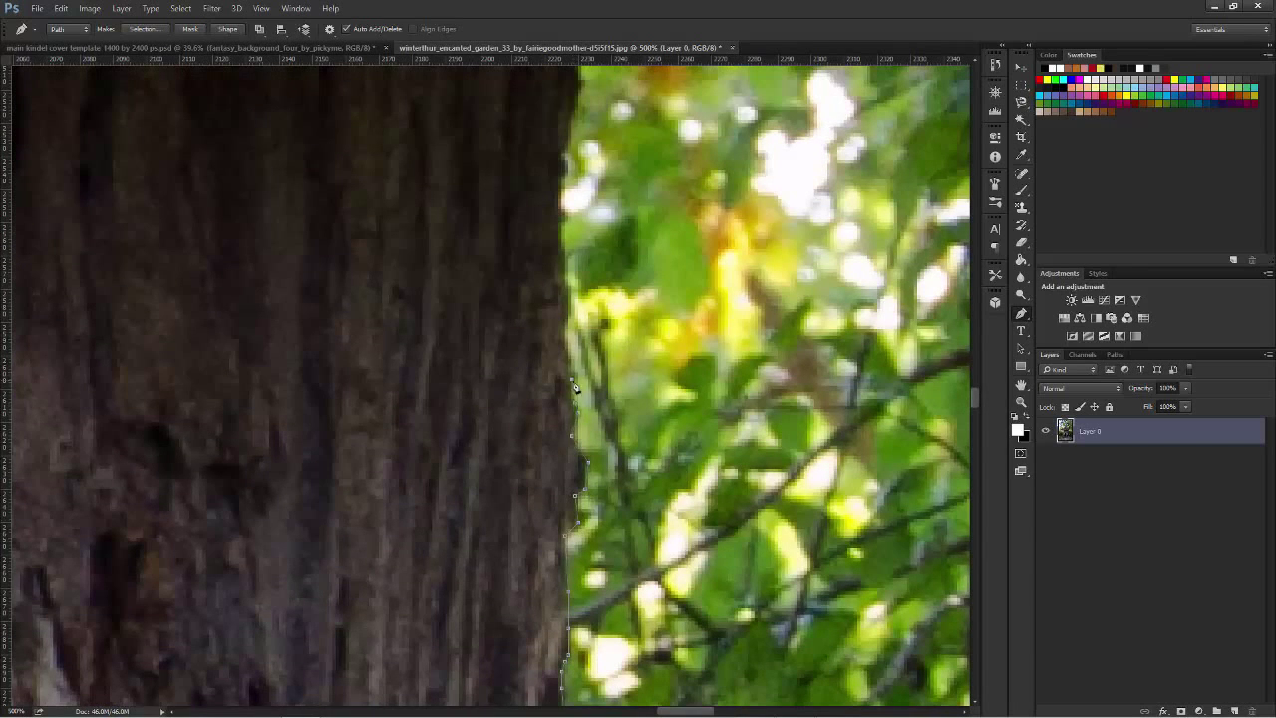
scroll(458, 384, up, 2)
scroll(449, 351, up, 1)
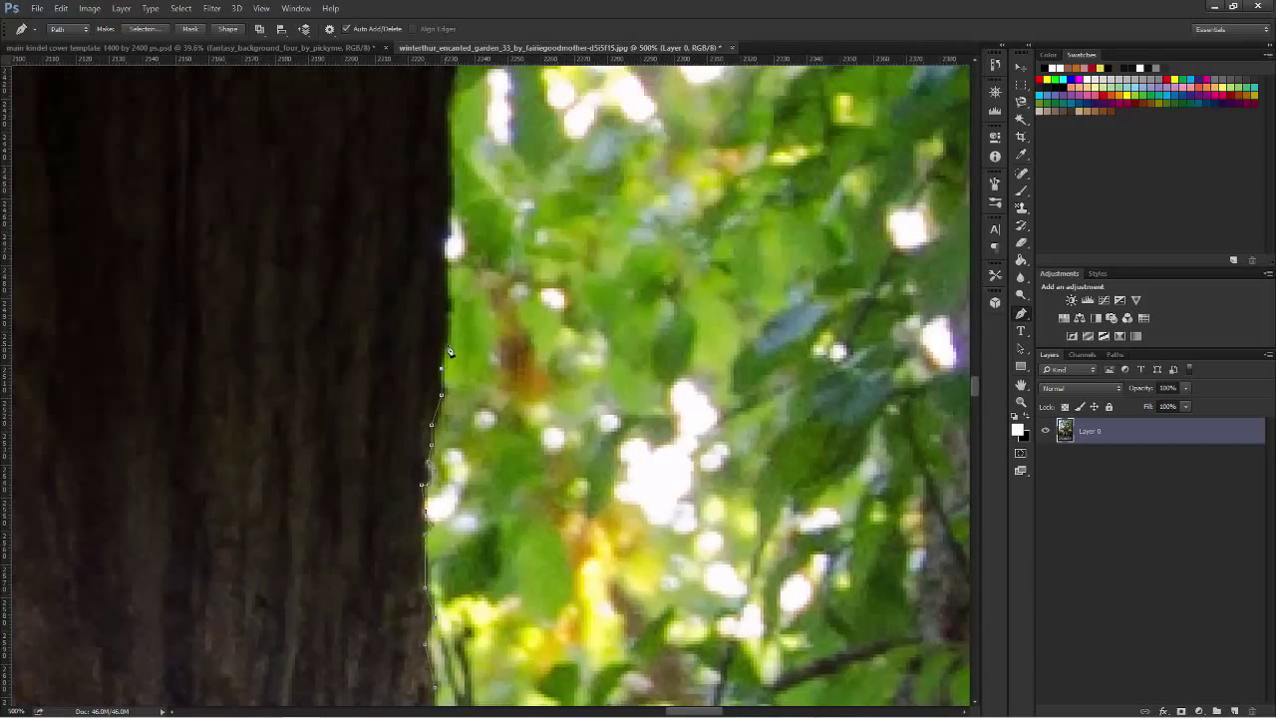
scroll(534, 344, up, 2)
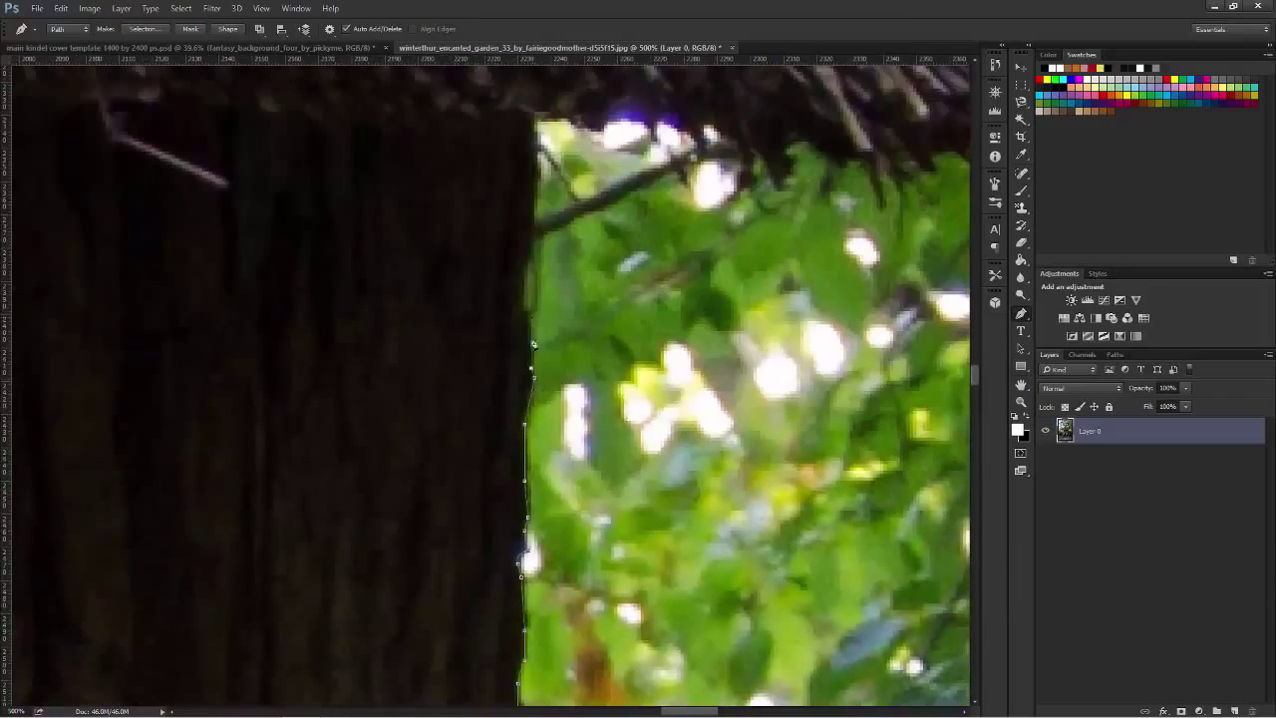
Take the path past the top of the trunk and onto the roof edge.
scroll(542, 256, up, 2)
click(552, 458)
click(553, 393)
click(554, 334)
click(572, 332)
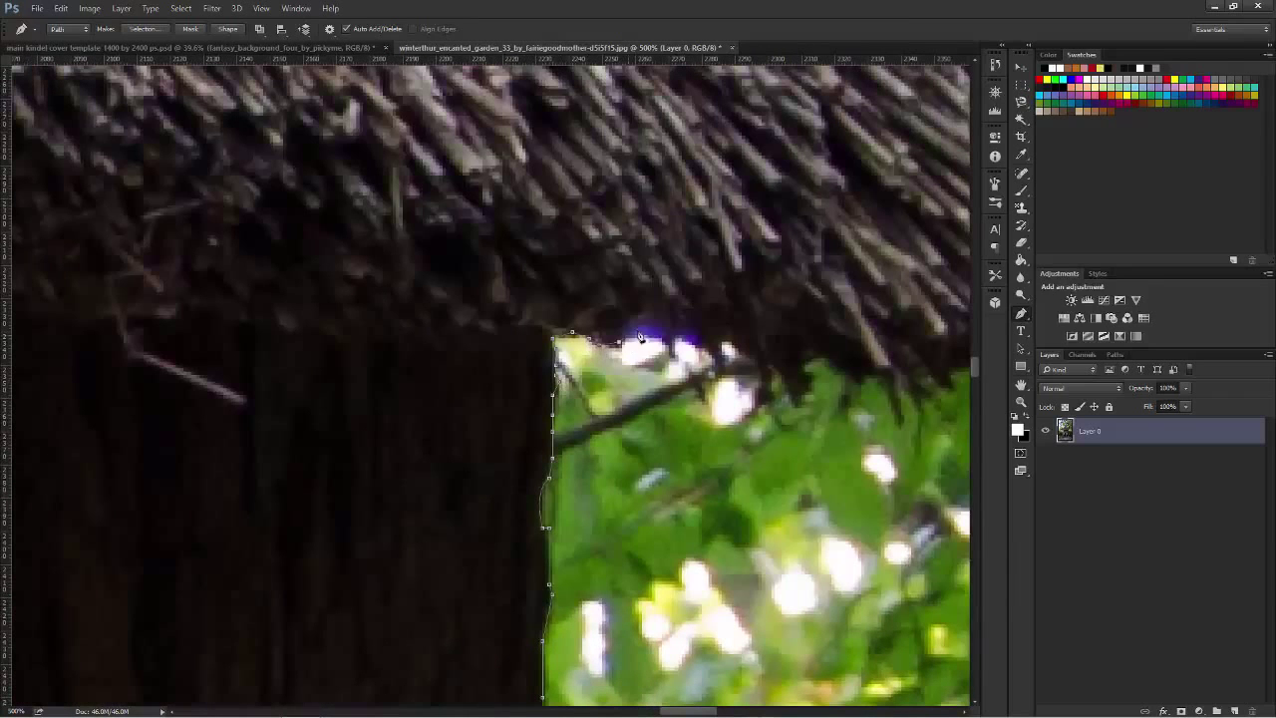
click(648, 326)
Trace the leaf edge under the roof with a curved anchor and clicks.
drag(714, 360, 743, 403)
click(739, 348)
click(754, 367)
click(770, 400)
click(808, 363)
click(821, 359)
click(845, 380)
Follow the leaves under the roof toward the second trunk.
scroll(845, 379, right, 5)
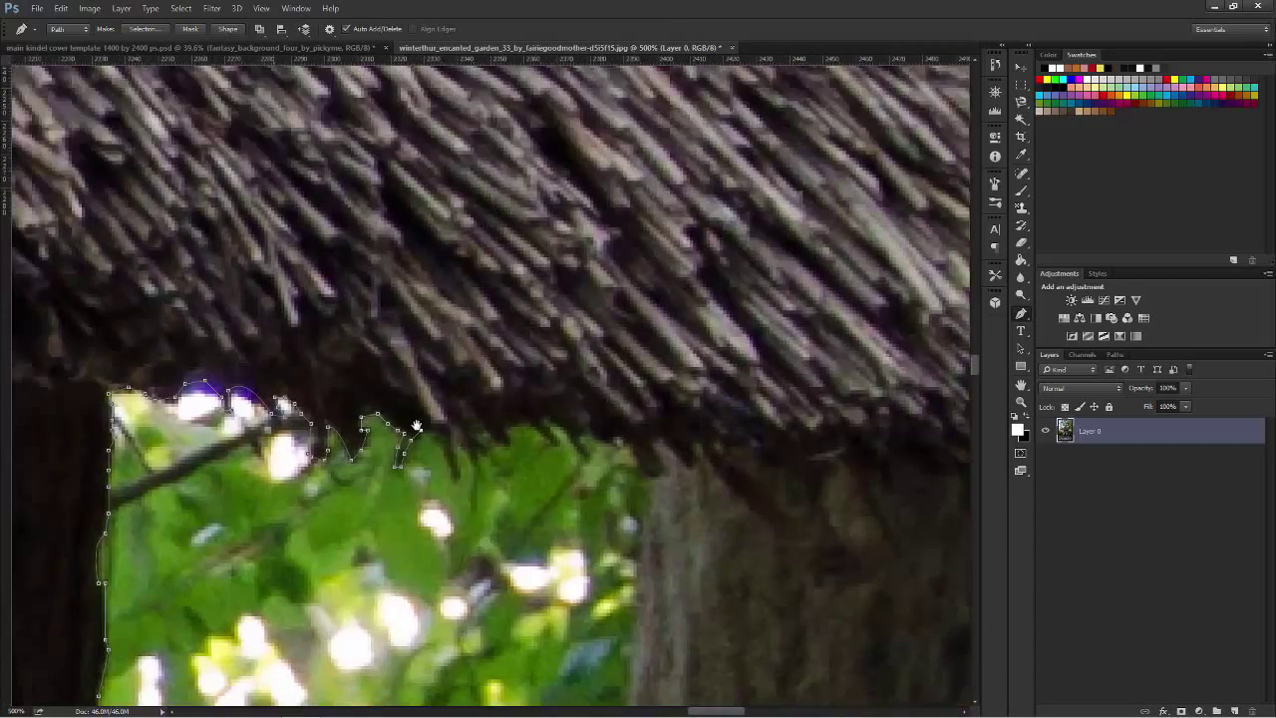
click(424, 366)
click(433, 415)
click(467, 382)
click(519, 360)
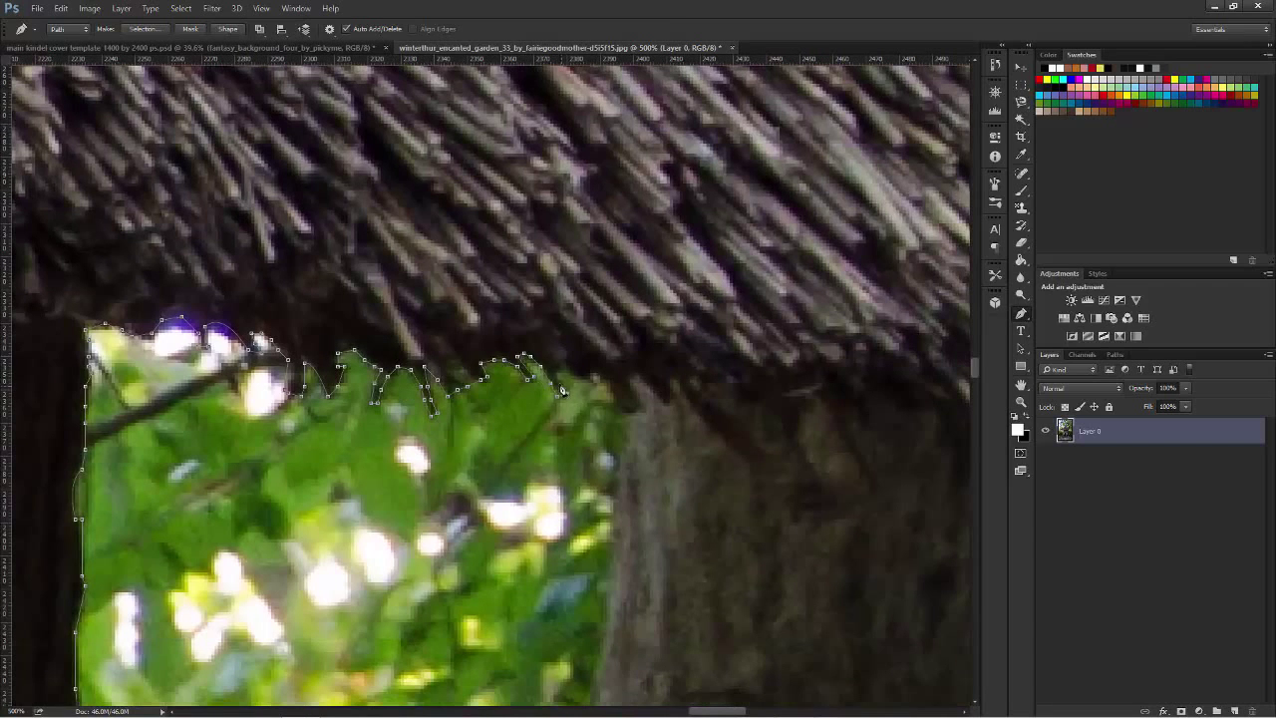
click(618, 406)
click(663, 388)
click(734, 397)
Place anchors along the roof's underside.
scroll(734, 396, right, 5)
click(380, 369)
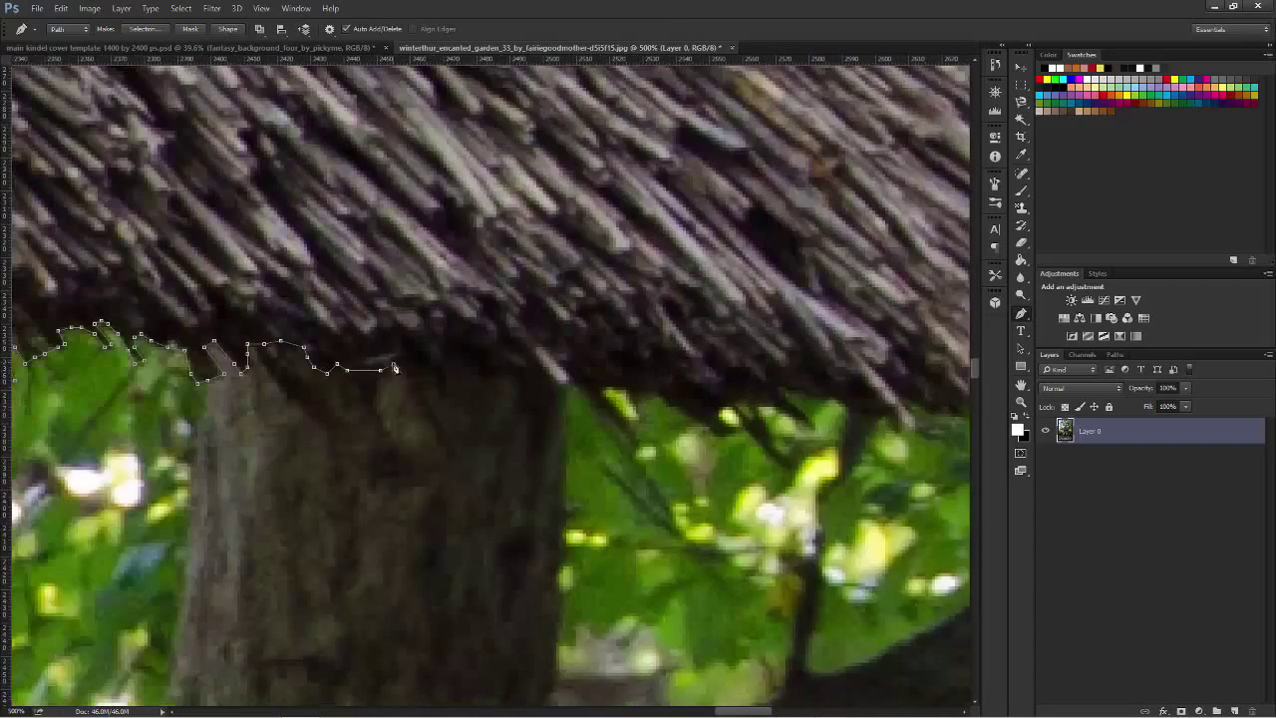
click(420, 378)
click(442, 338)
click(474, 374)
click(535, 373)
click(595, 392)
click(630, 432)
Trace the leaves hanging just below the roof.
click(757, 439)
click(787, 464)
click(772, 404)
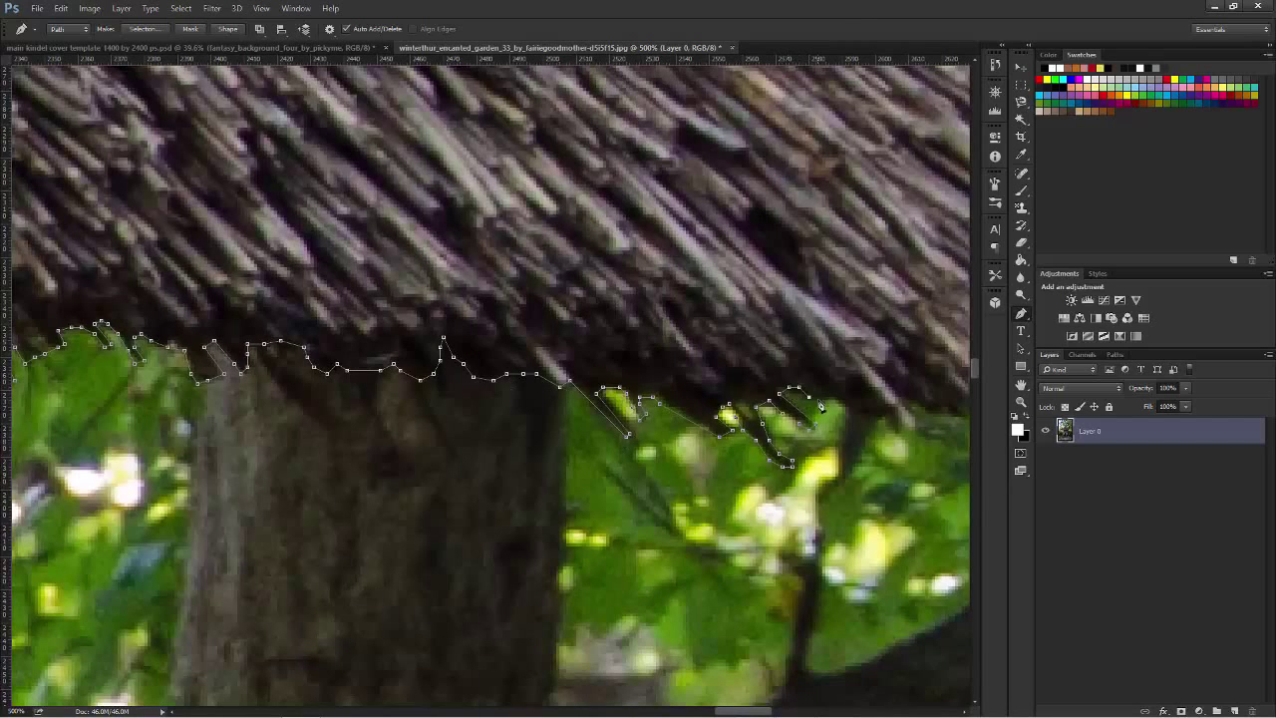
click(831, 397)
click(871, 411)
scroll(909, 431, right, 5)
scroll(909, 430, right, 3)
Extend the path along the lower edge of the thatch.
click(342, 454)
click(399, 464)
click(458, 467)
click(520, 461)
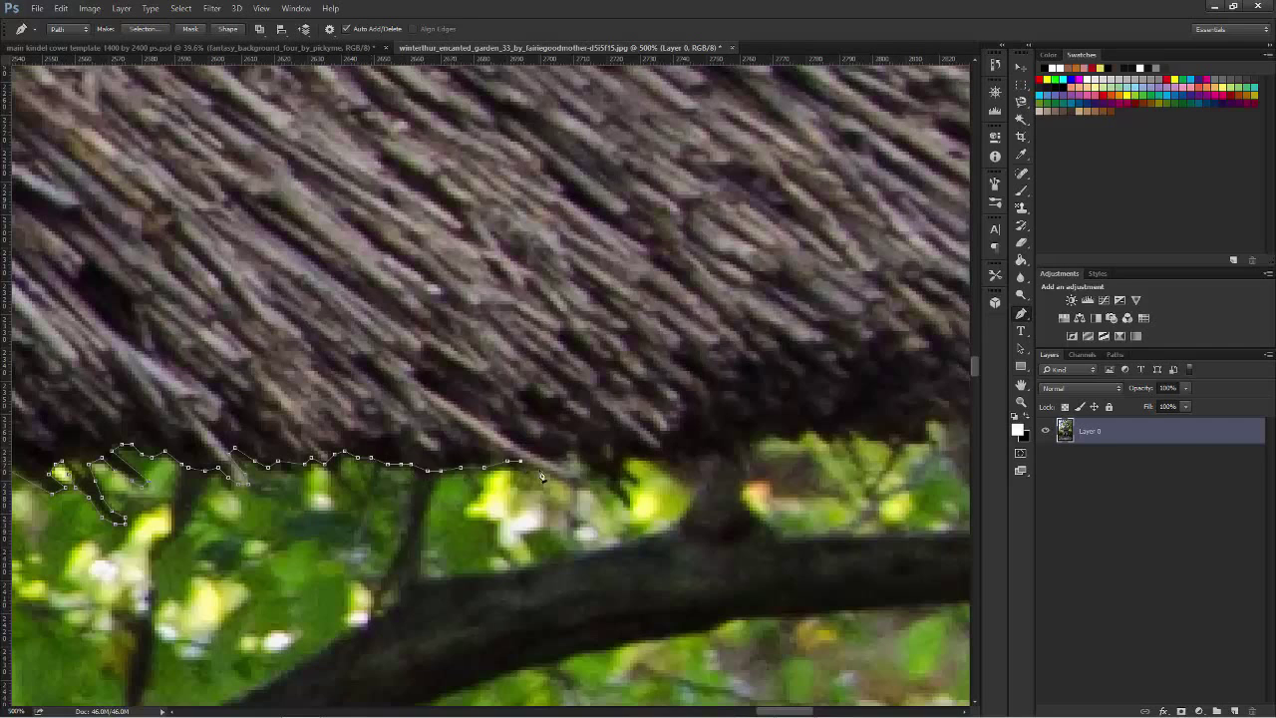
click(596, 469)
click(633, 491)
click(695, 444)
click(752, 431)
Carry the path along the roof edge to the roof's corner.
scroll(767, 453, right, 3)
click(509, 427)
click(612, 405)
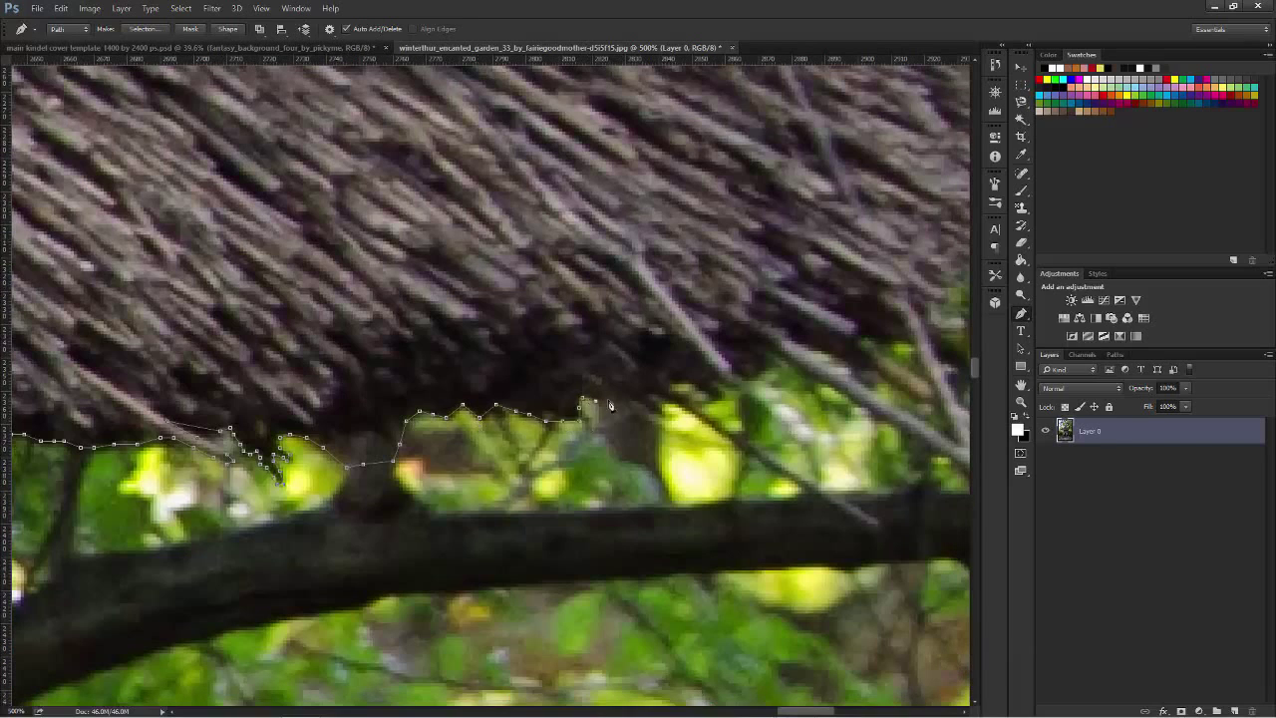
click(653, 396)
scroll(698, 429, right, 4)
click(446, 478)
click(473, 491)
click(486, 490)
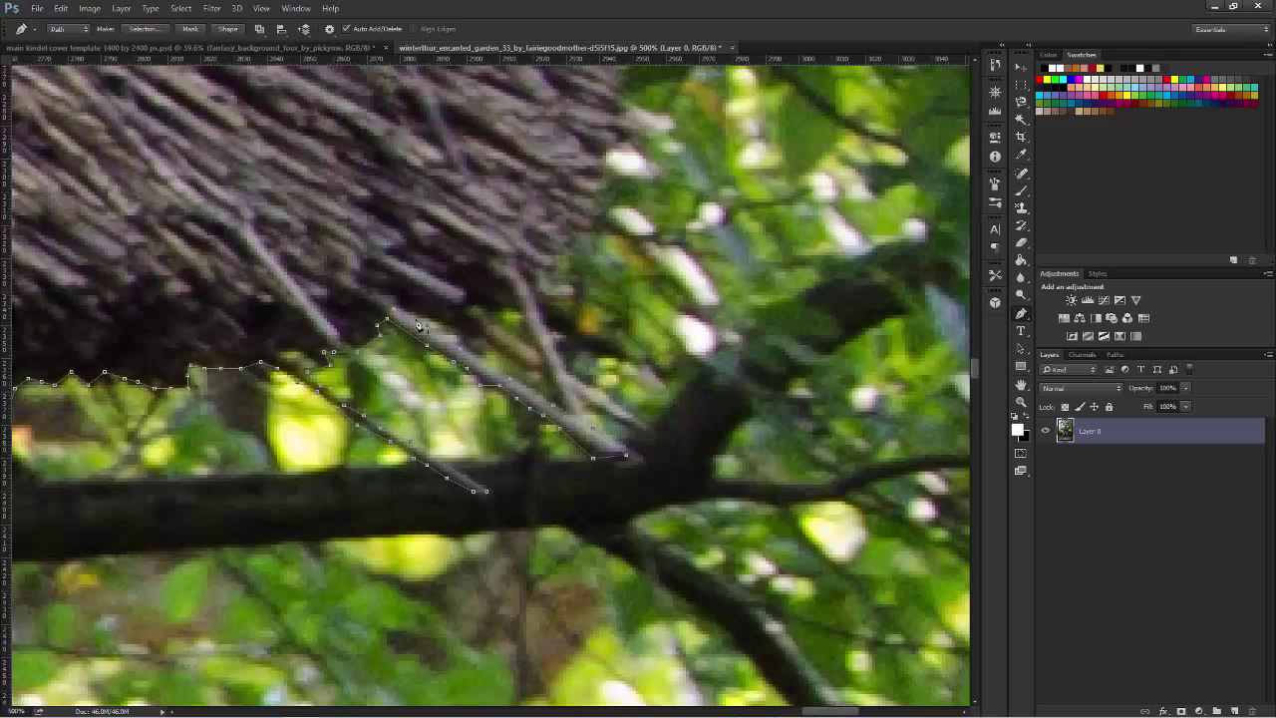
Trace around the twig sticking out of the thatch.
click(483, 349)
click(462, 299)
click(485, 297)
click(502, 309)
click(517, 309)
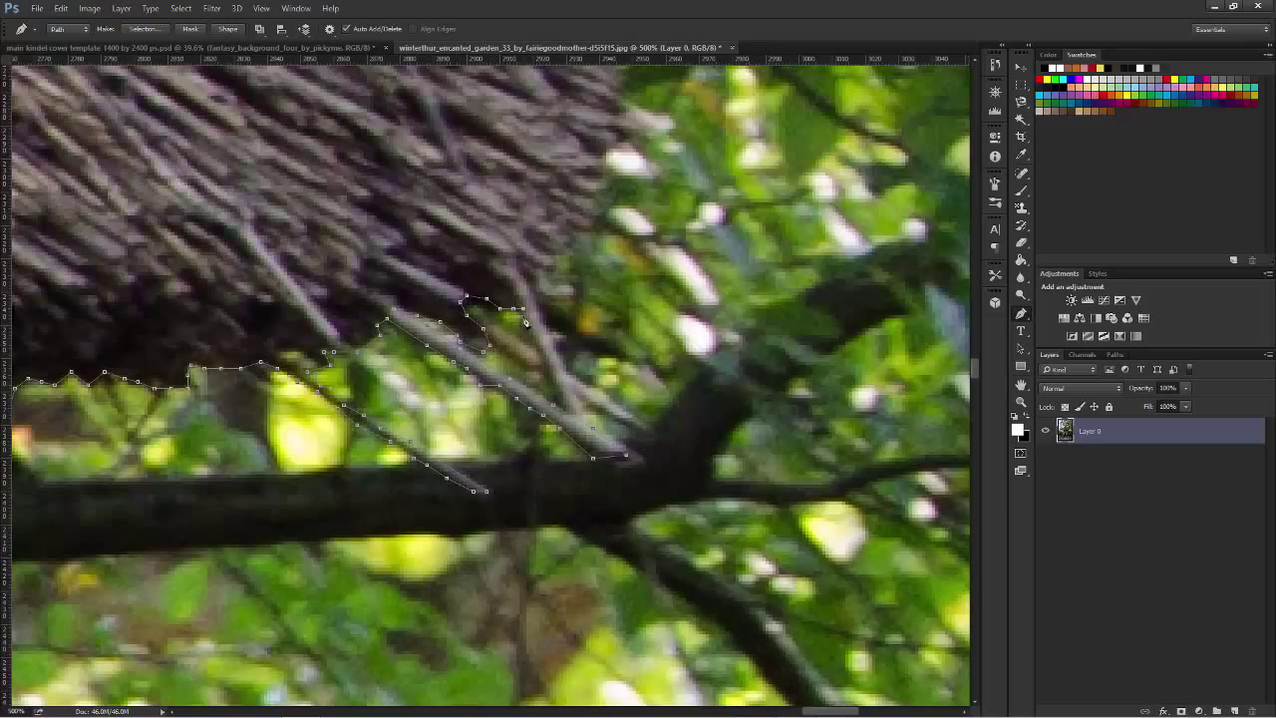
Trace the hut path up and along the sloping thatch edge.
click(550, 261)
click(575, 246)
click(569, 229)
drag(590, 234, 412, 464)
drag(434, 332, 464, 453)
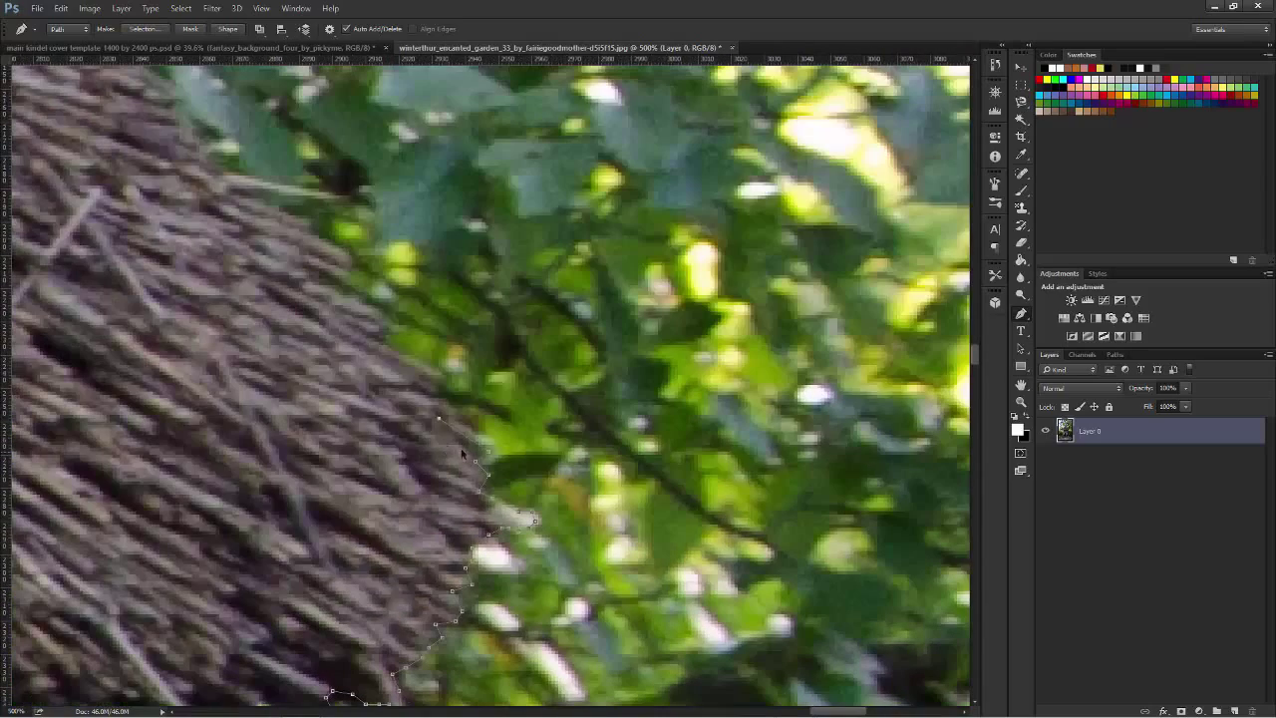
drag(353, 269, 657, 488)
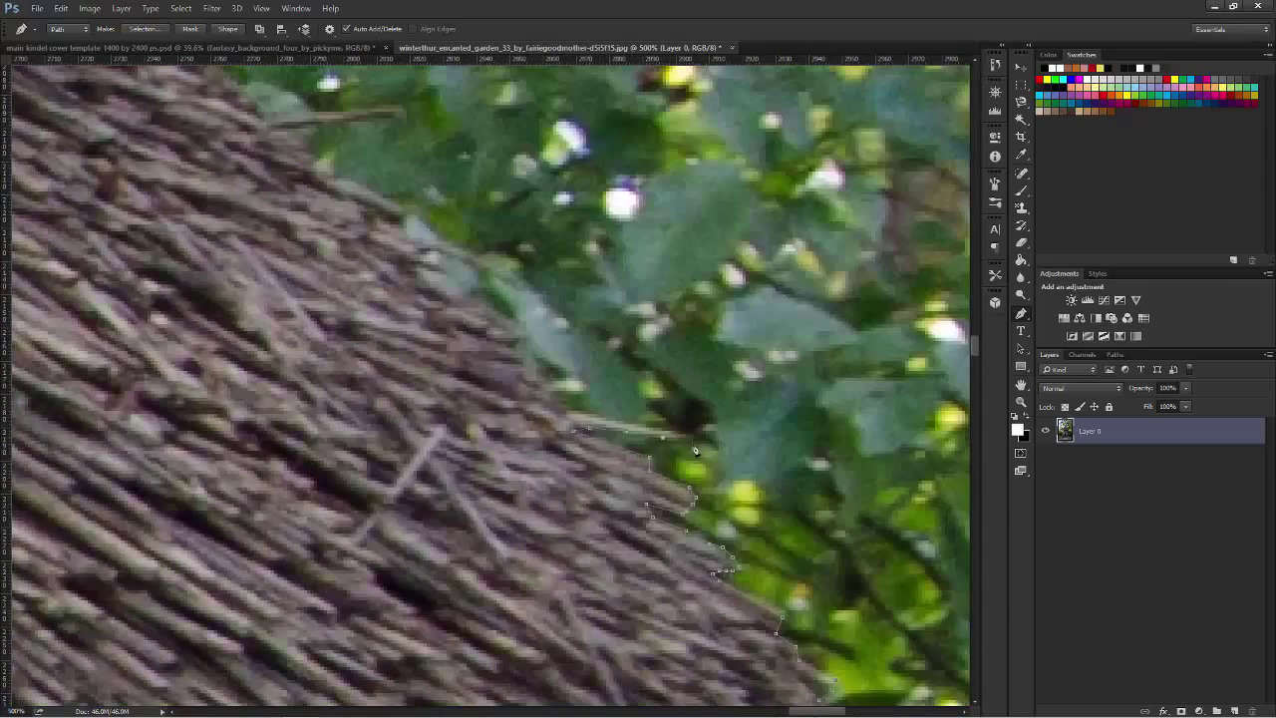
drag(466, 295, 626, 435)
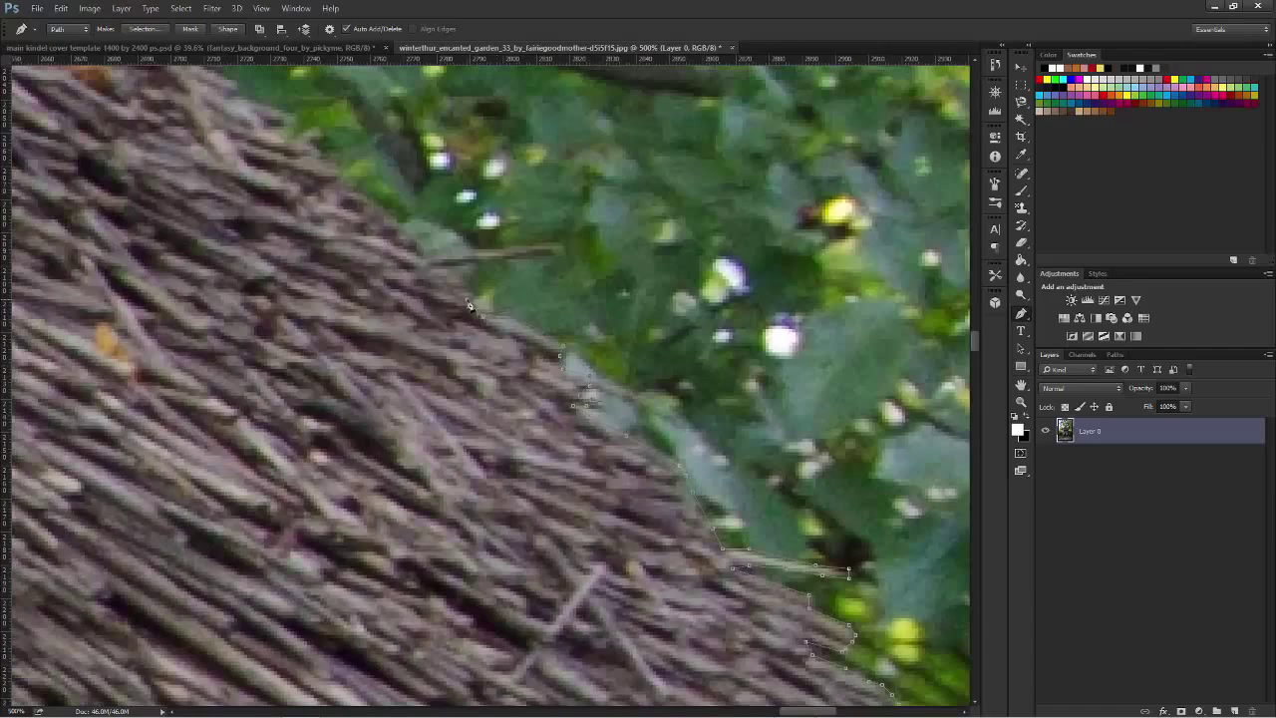
drag(342, 174, 387, 341)
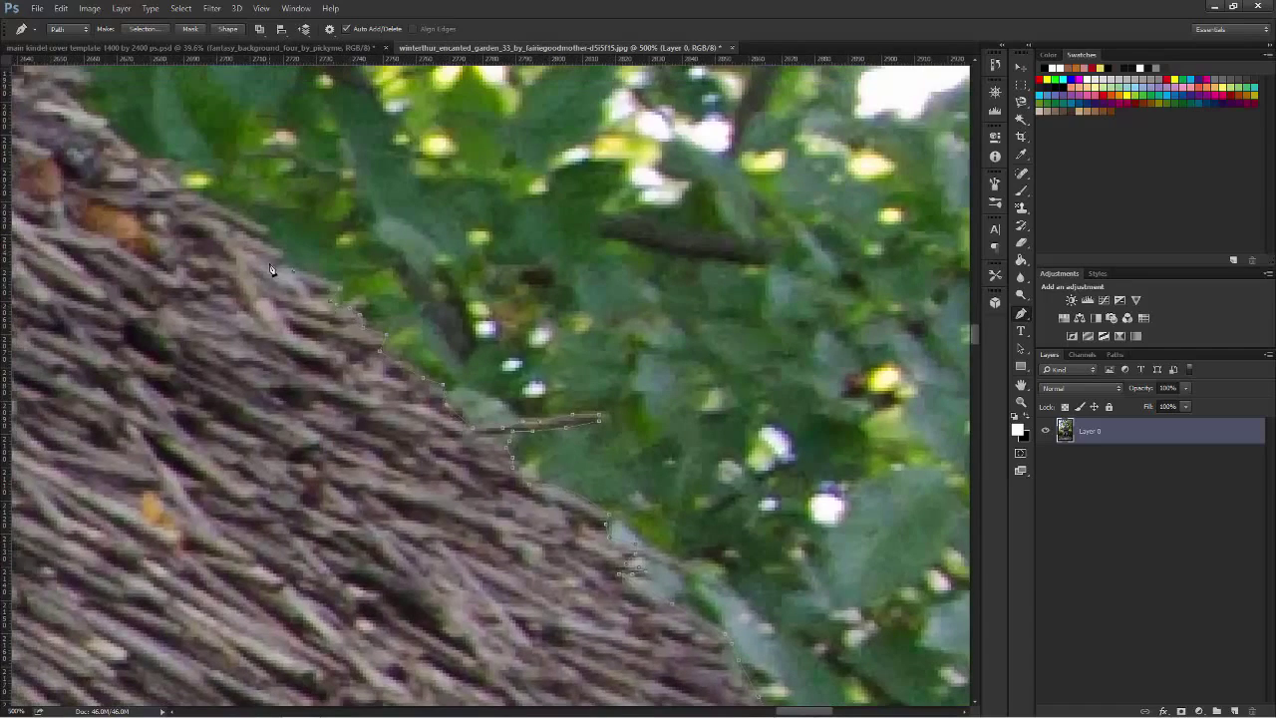
drag(270, 270, 514, 426)
drag(359, 291, 441, 468)
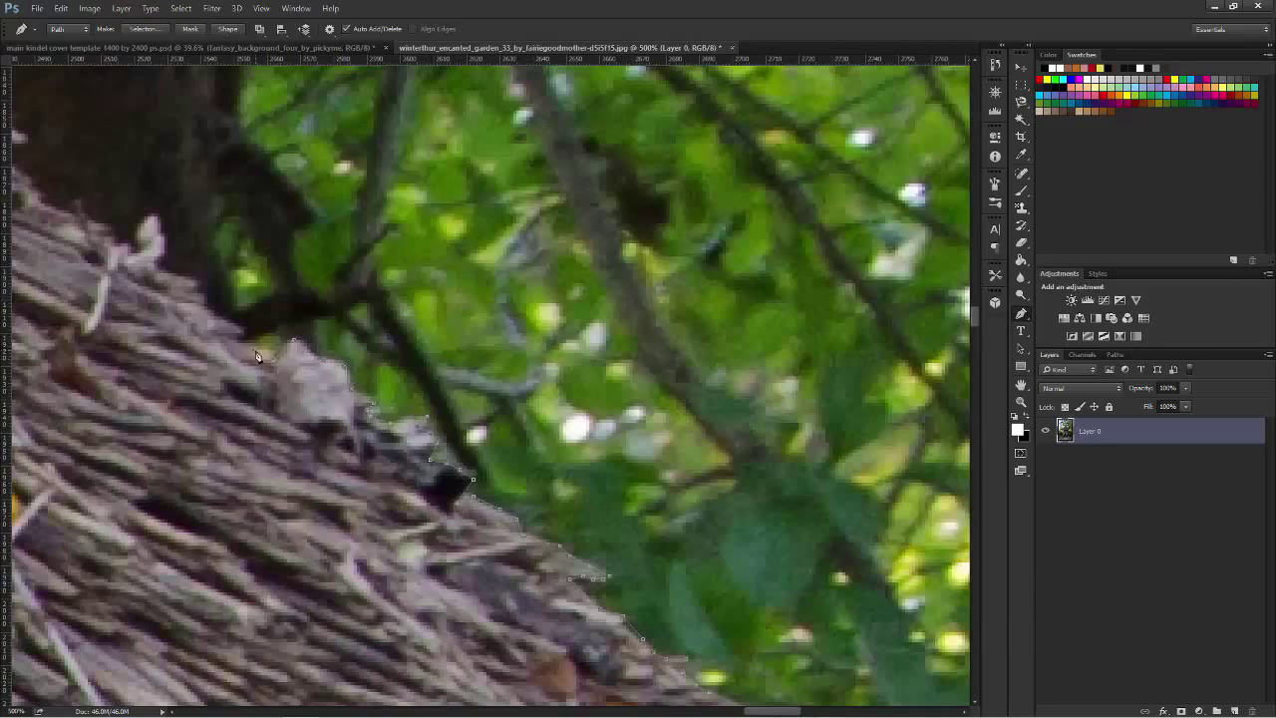
drag(197, 288, 500, 442)
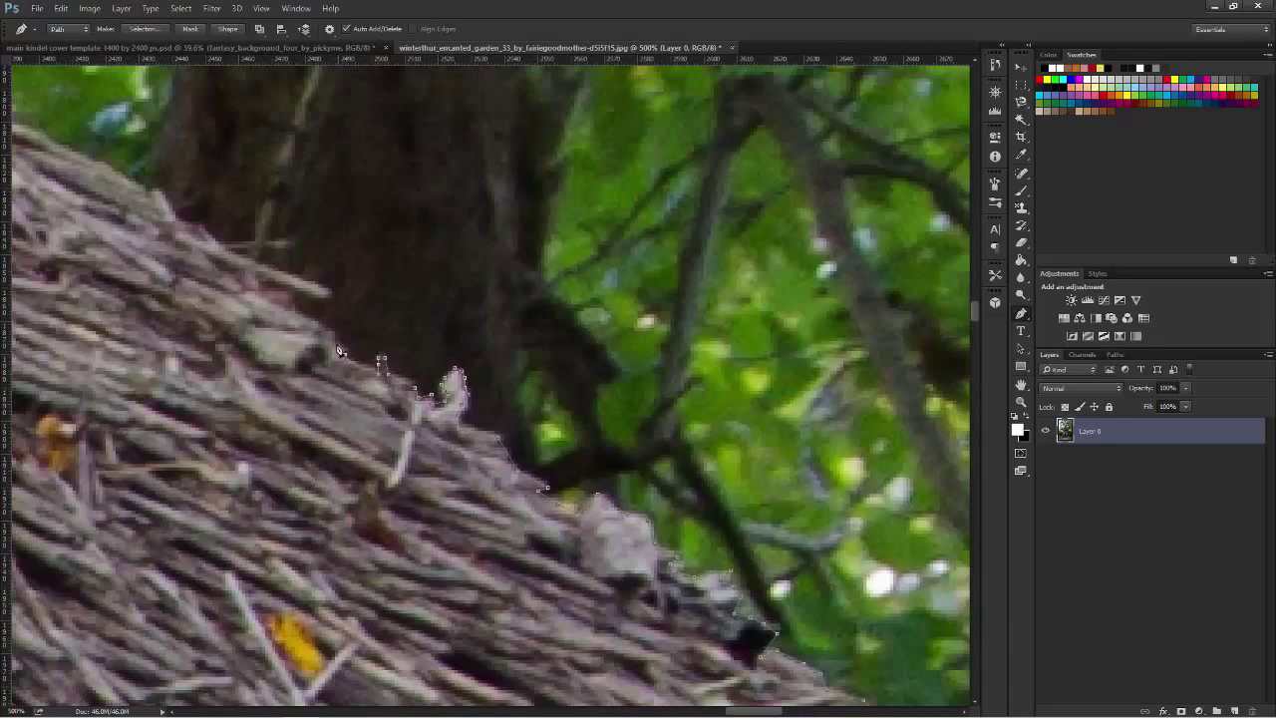
drag(339, 351, 561, 413)
drag(416, 316, 699, 446)
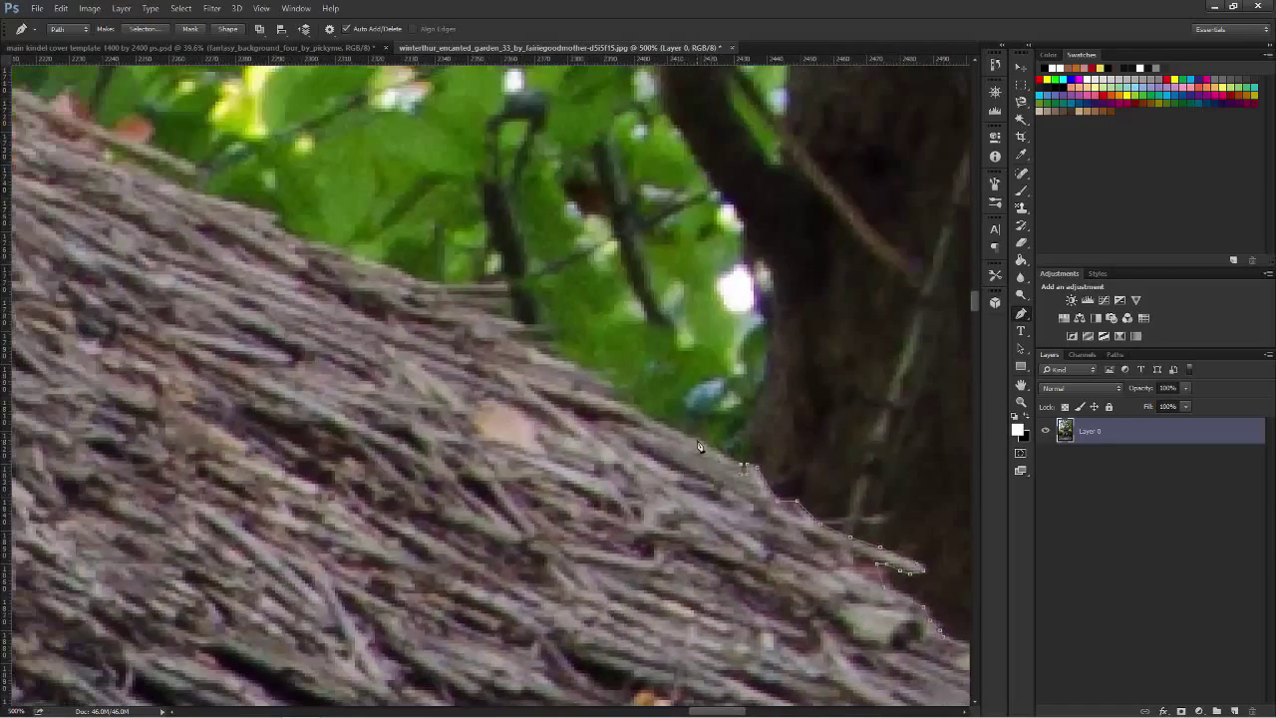
drag(528, 328, 503, 326)
drag(122, 168, 570, 378)
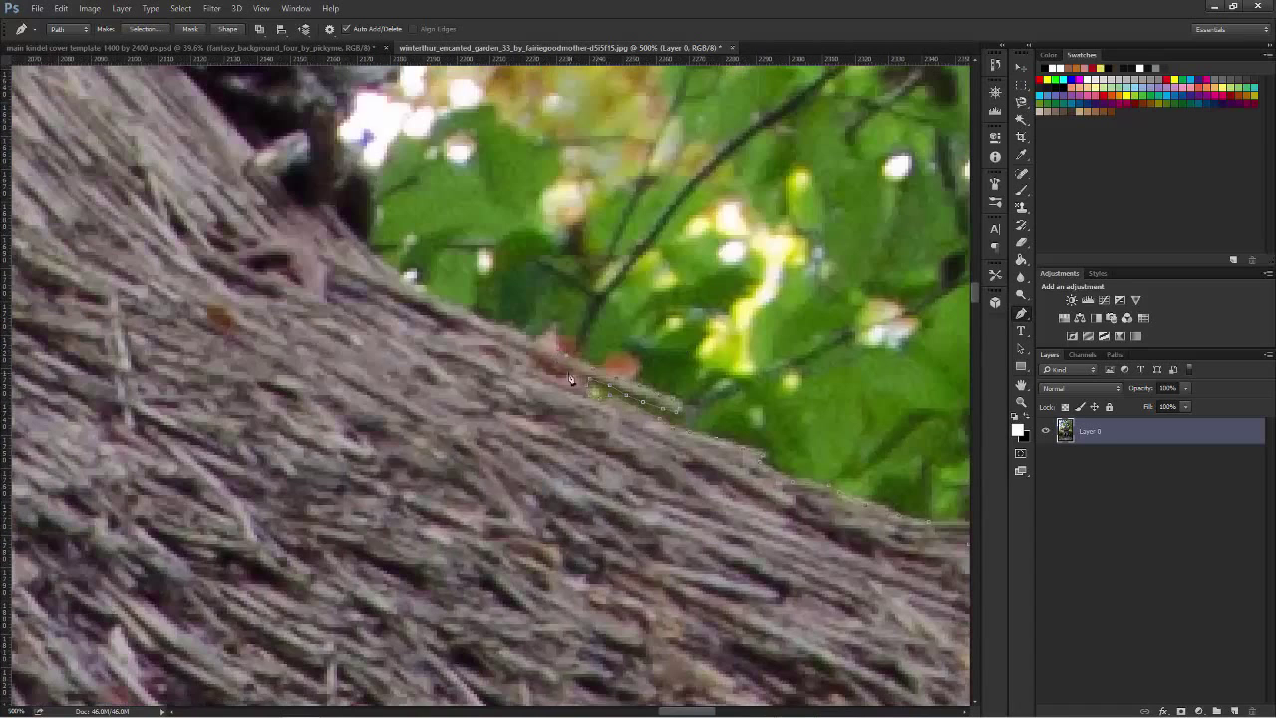
Continue the path up along the edge of the branch.
drag(373, 142, 521, 422)
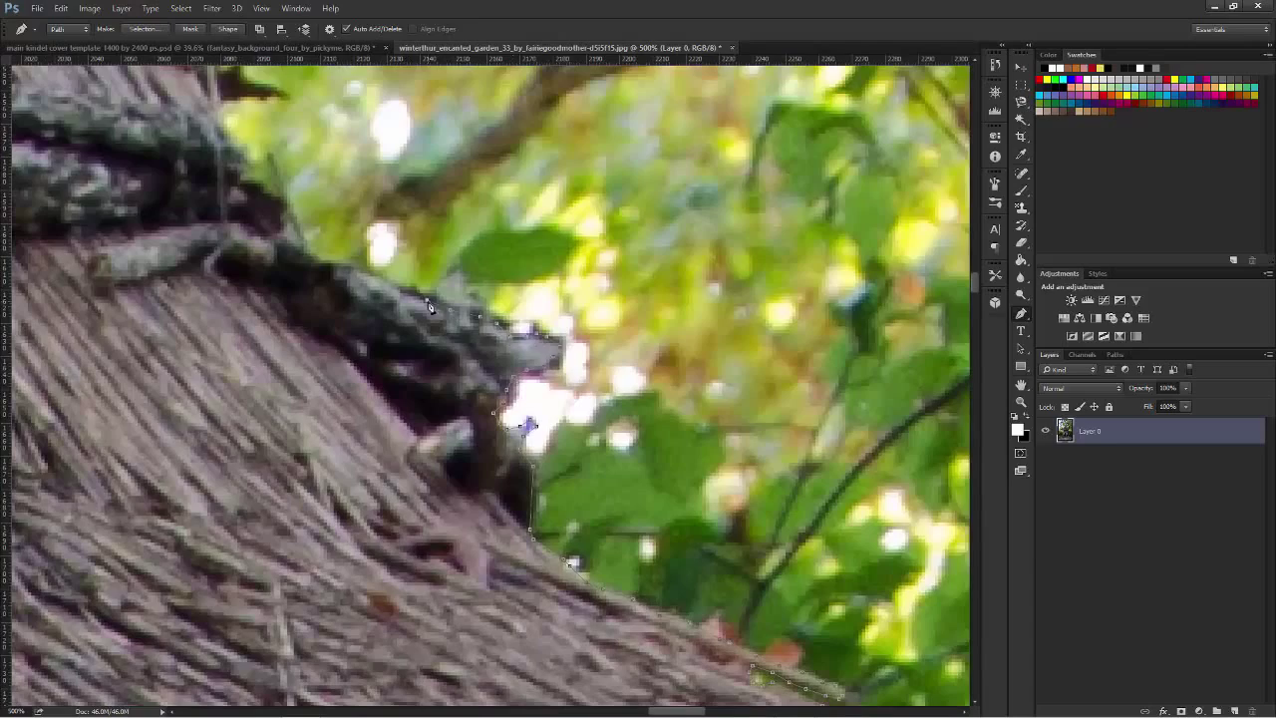
drag(327, 267, 489, 439)
drag(457, 392, 532, 515)
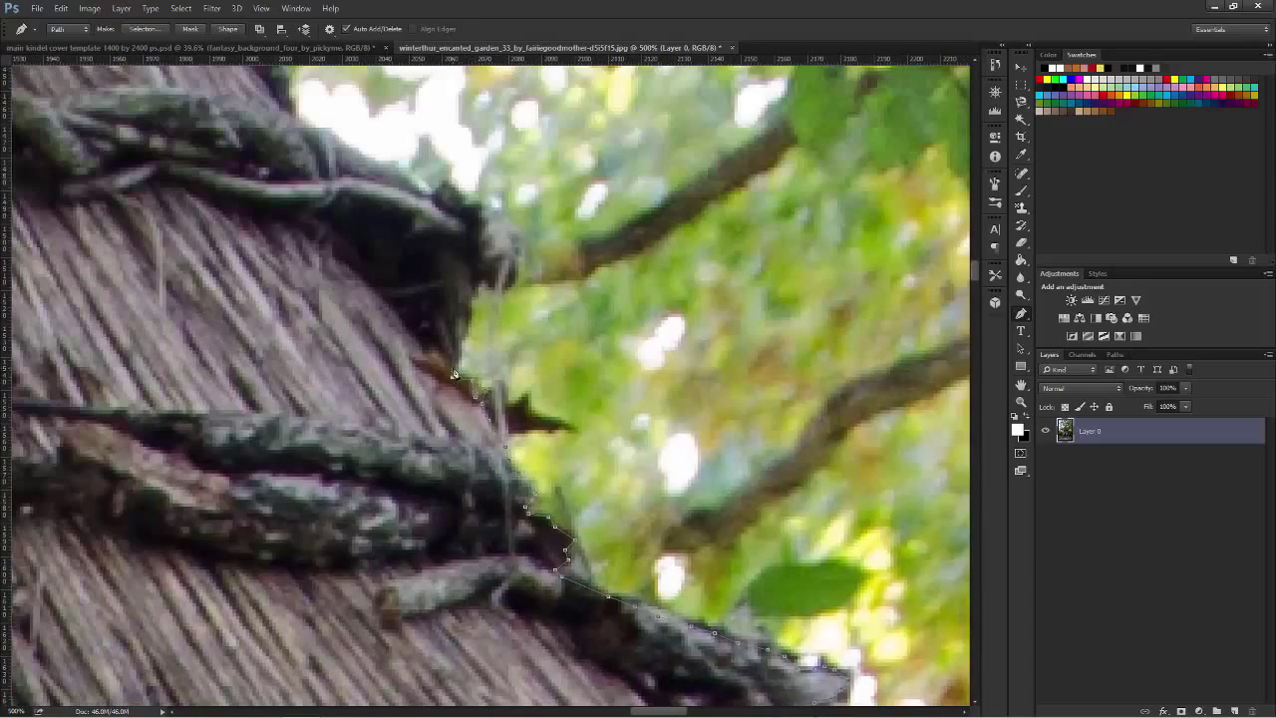
click(465, 306)
click(480, 286)
Outline around the vine band and its curl, undoing a misplaced anchor.
drag(326, 136, 625, 349)
drag(575, 230, 635, 459)
click(594, 337)
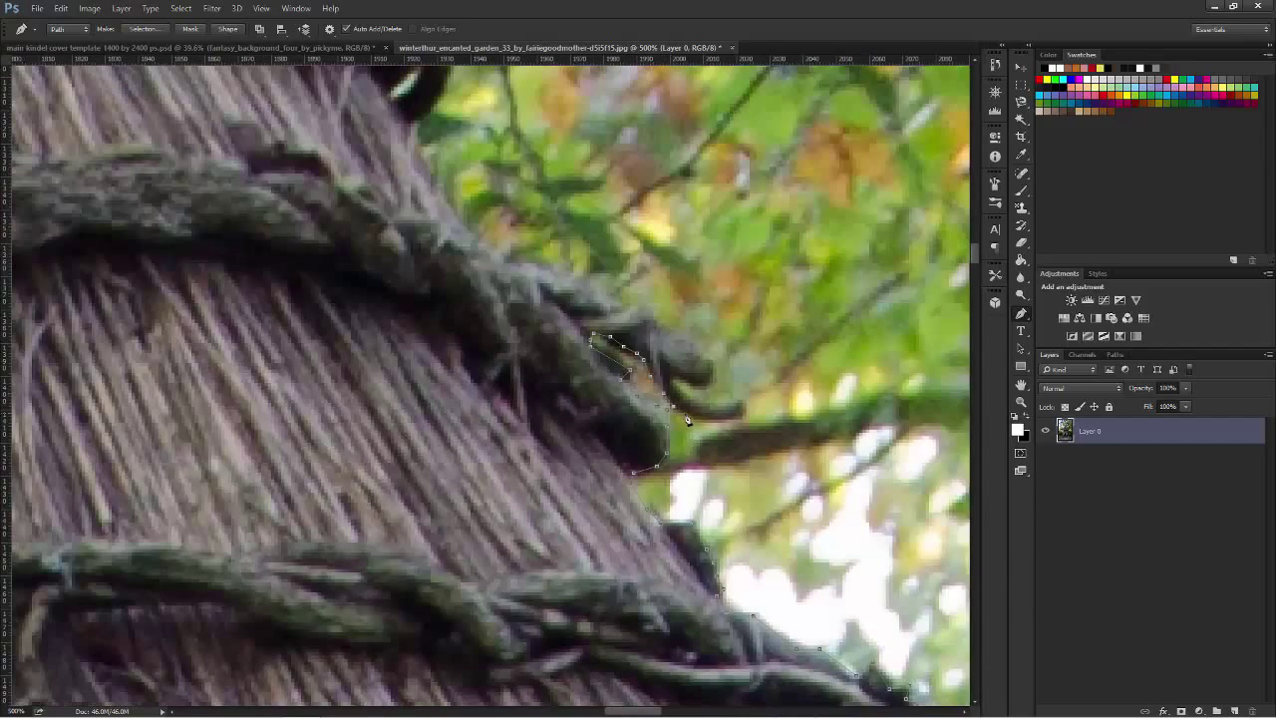
click(683, 378)
click(703, 367)
drag(609, 286, 684, 394)
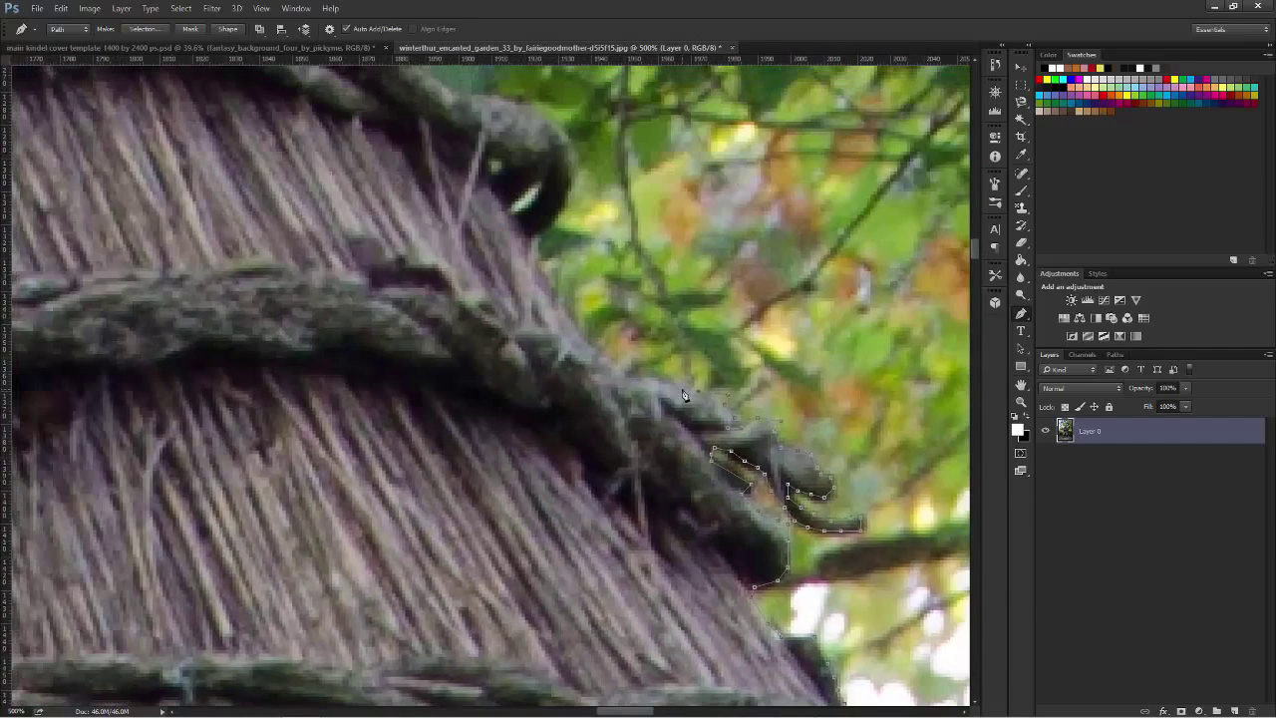
mouse_move(576, 199)
mouse_down()
mouse_move(698, 242)
mouse_move(664, 362)
mouse_up()
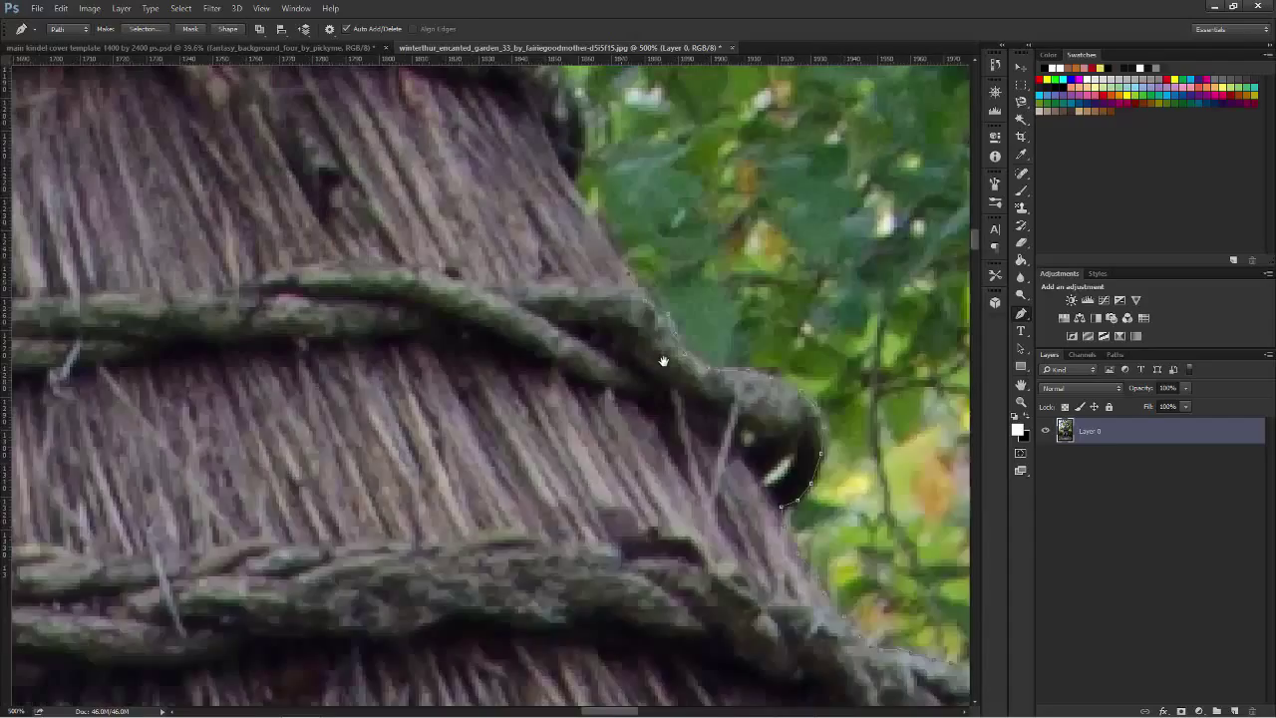
drag(618, 259, 646, 311)
drag(563, 134, 598, 378)
mouse_move(677, 149)
mouse_down()
mouse_move(702, 253)
mouse_move(653, 314)
mouse_up()
key(ctrl+z)
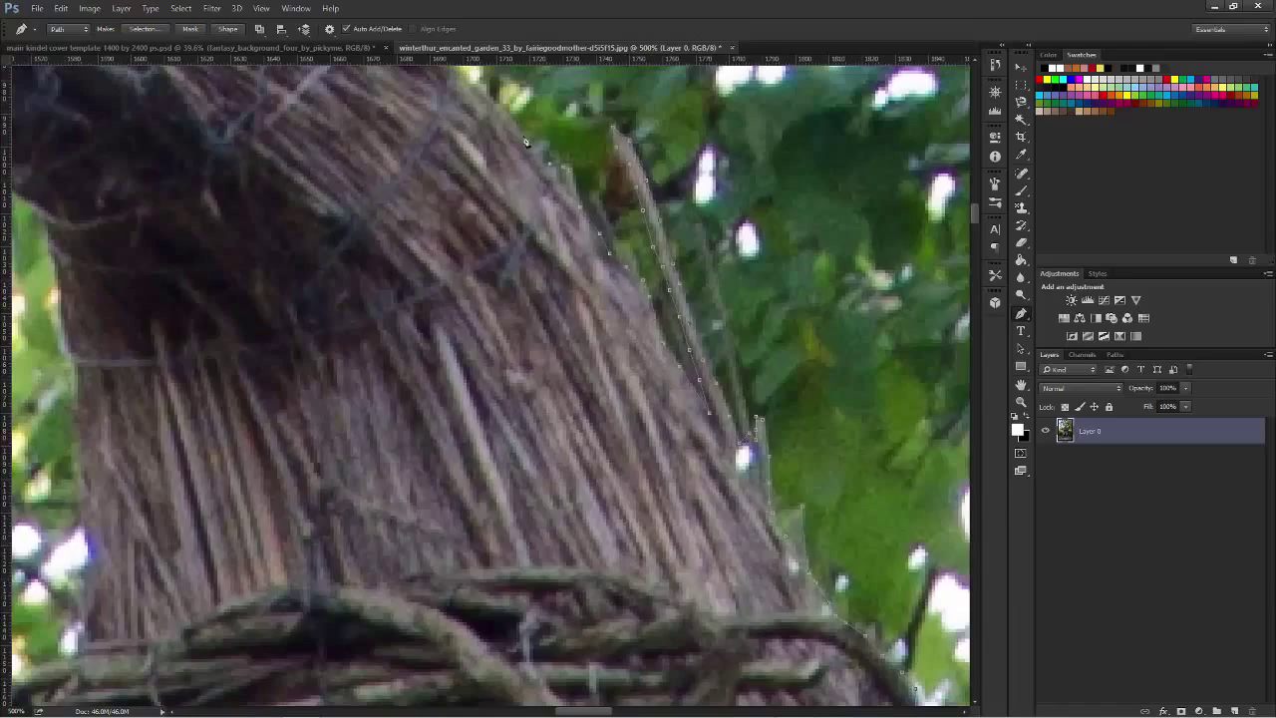
Follow the path over the top of the thatch and branch, then down the trunk edge.
drag(525, 142, 665, 341)
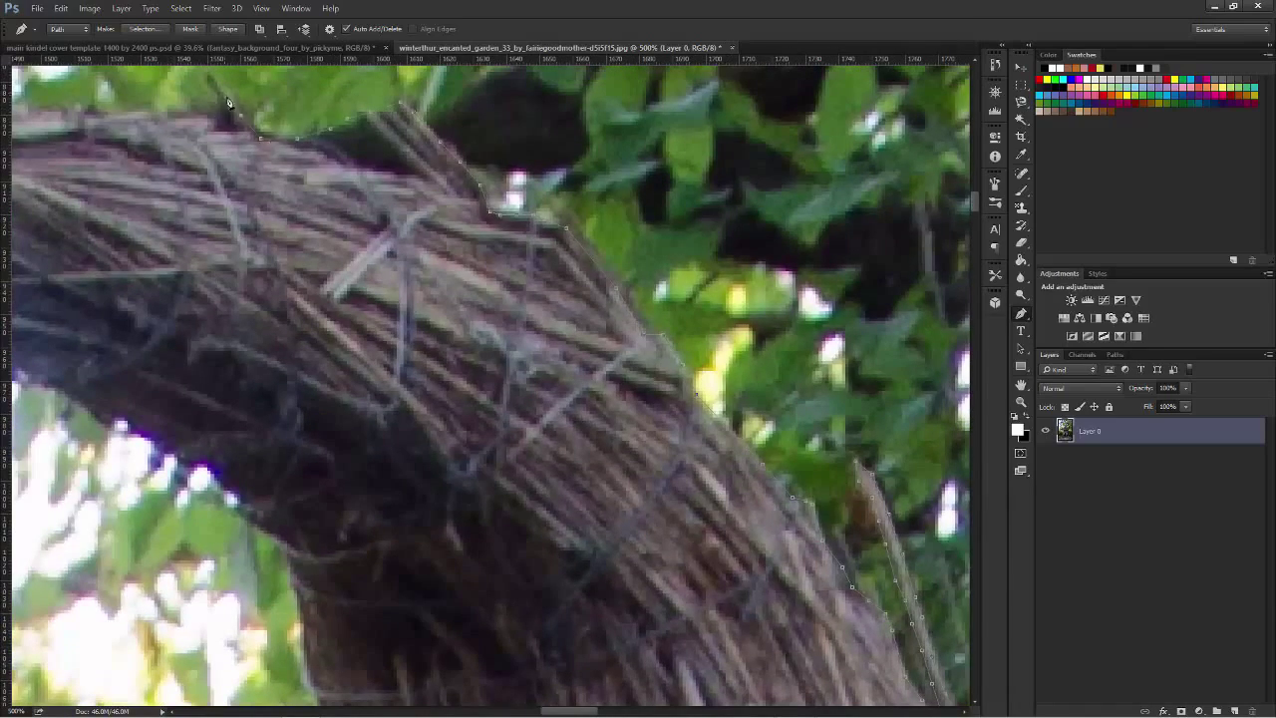
drag(228, 102, 640, 333)
drag(334, 355, 713, 247)
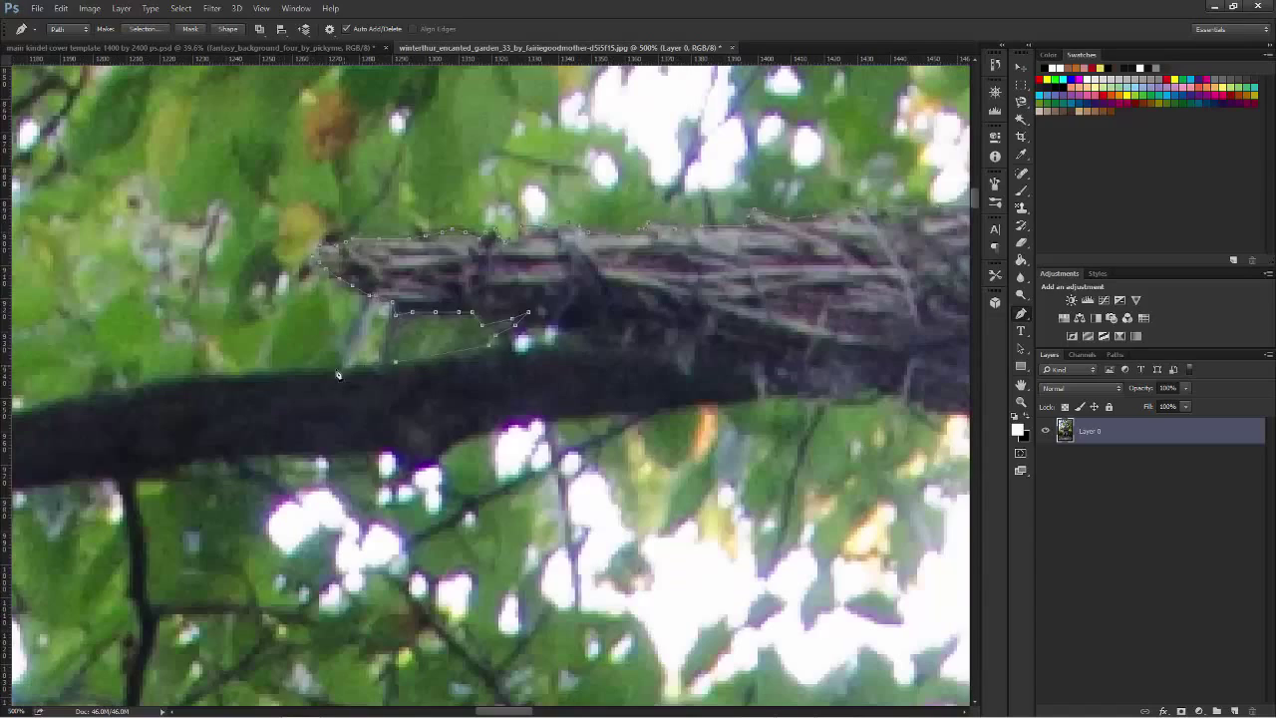
drag(341, 373, 789, 261)
drag(218, 348, 586, 138)
drag(558, 339, 558, 254)
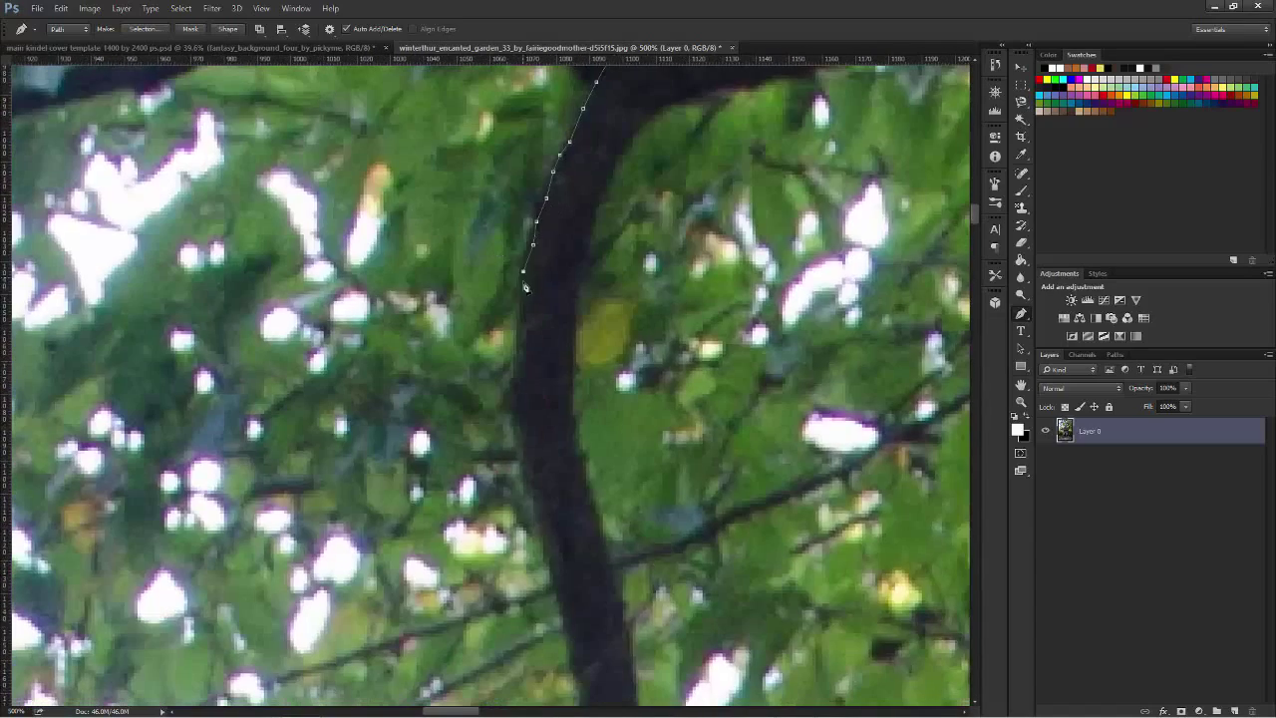
drag(513, 457, 557, 276)
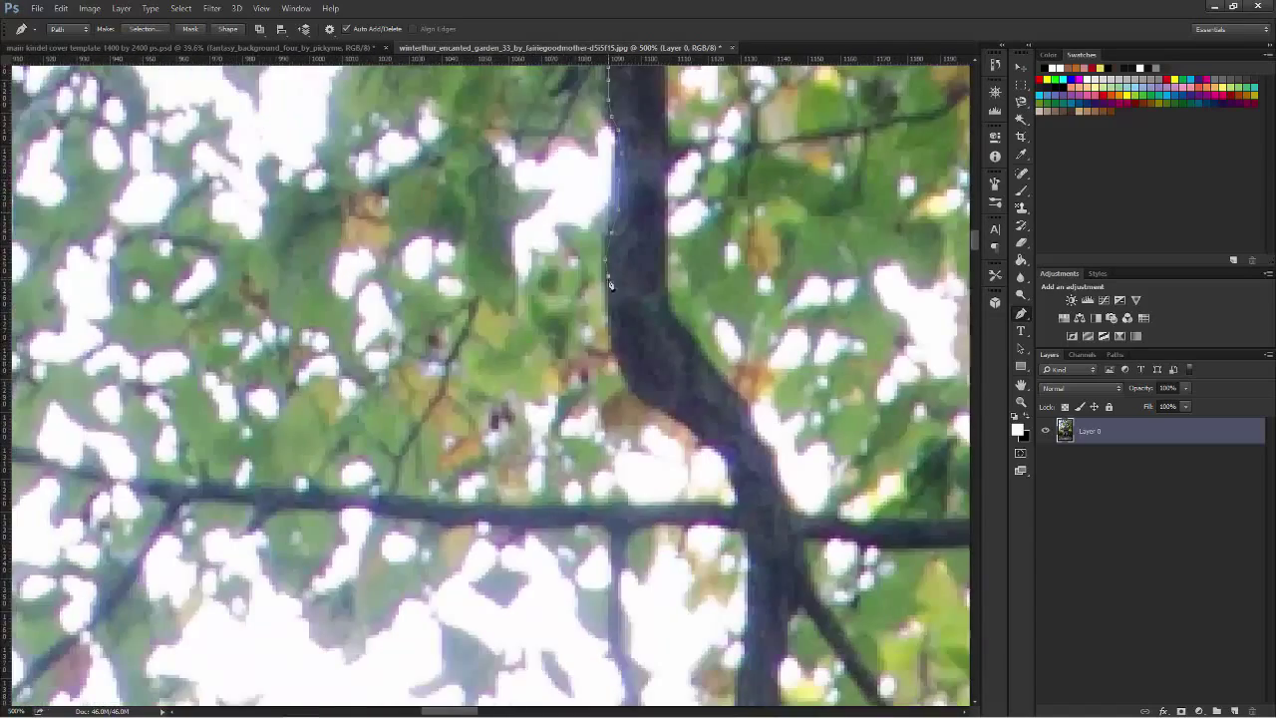
drag(588, 489, 610, 279)
drag(745, 524, 468, 166)
drag(454, 558, 548, 309)
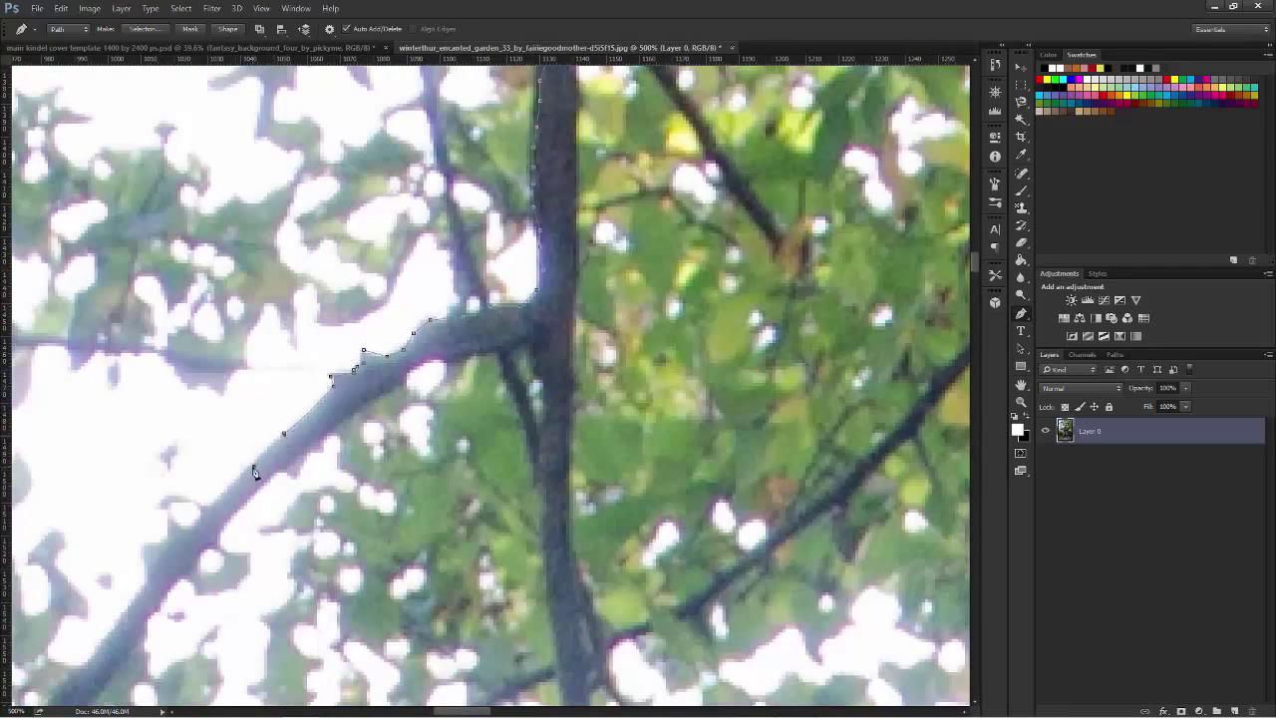
mouse_move(256, 469)
mouse_down()
mouse_move(420, 282)
mouse_move(544, 173)
mouse_up()
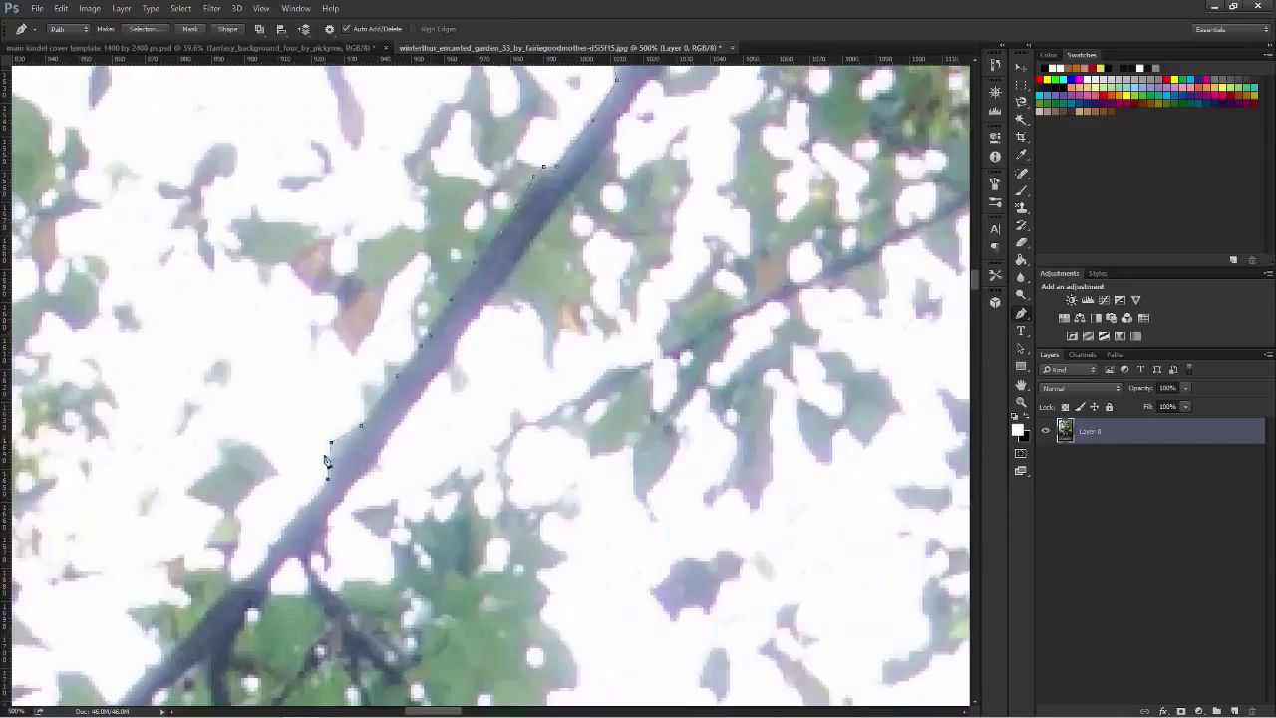
Extend the path to the branch junction, up the trunk, and along the branch underside.
scroll(328, 455, down, 5)
scroll(550, 274, up, 4)
mouse_move(550, 274)
mouse_down()
mouse_move(285, 250)
mouse_move(299, 333)
mouse_up()
scroll(418, 267, down, 5)
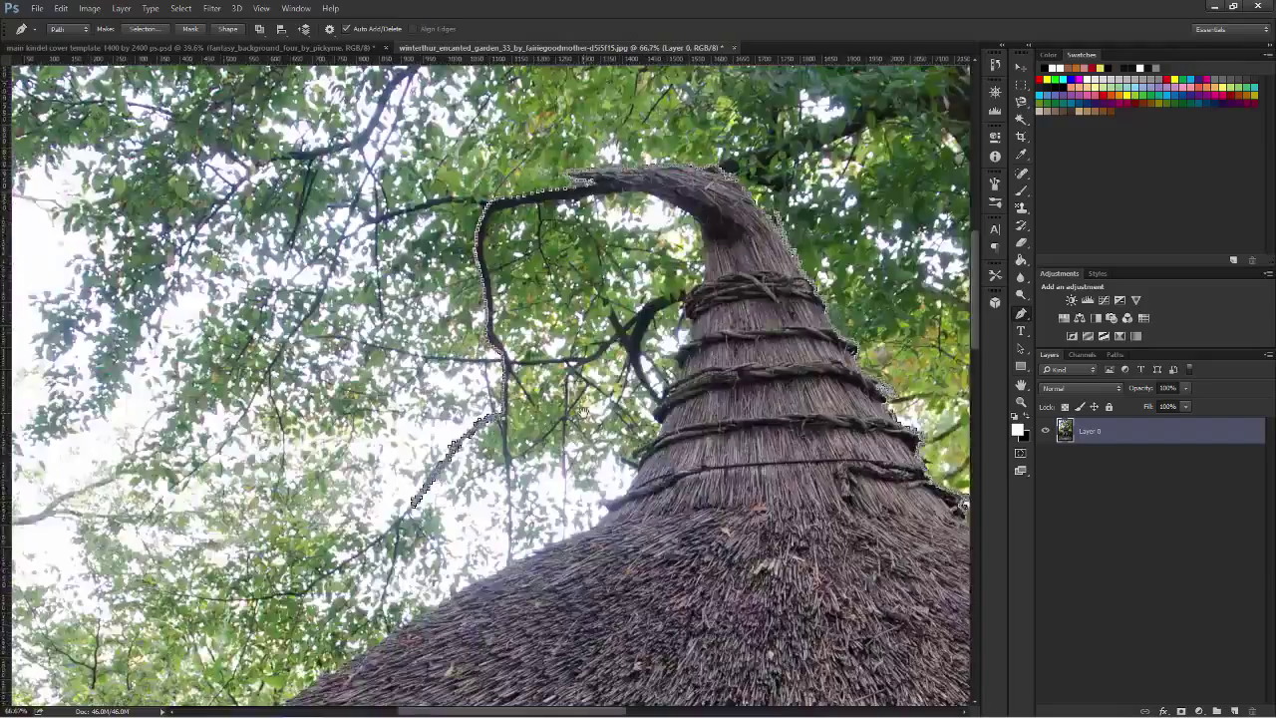
scroll(535, 196, up, 5)
mouse_move(535, 196)
mouse_down()
mouse_move(459, 399)
mouse_move(469, 419)
mouse_move(429, 428)
mouse_up()
drag(886, 216, 560, 352)
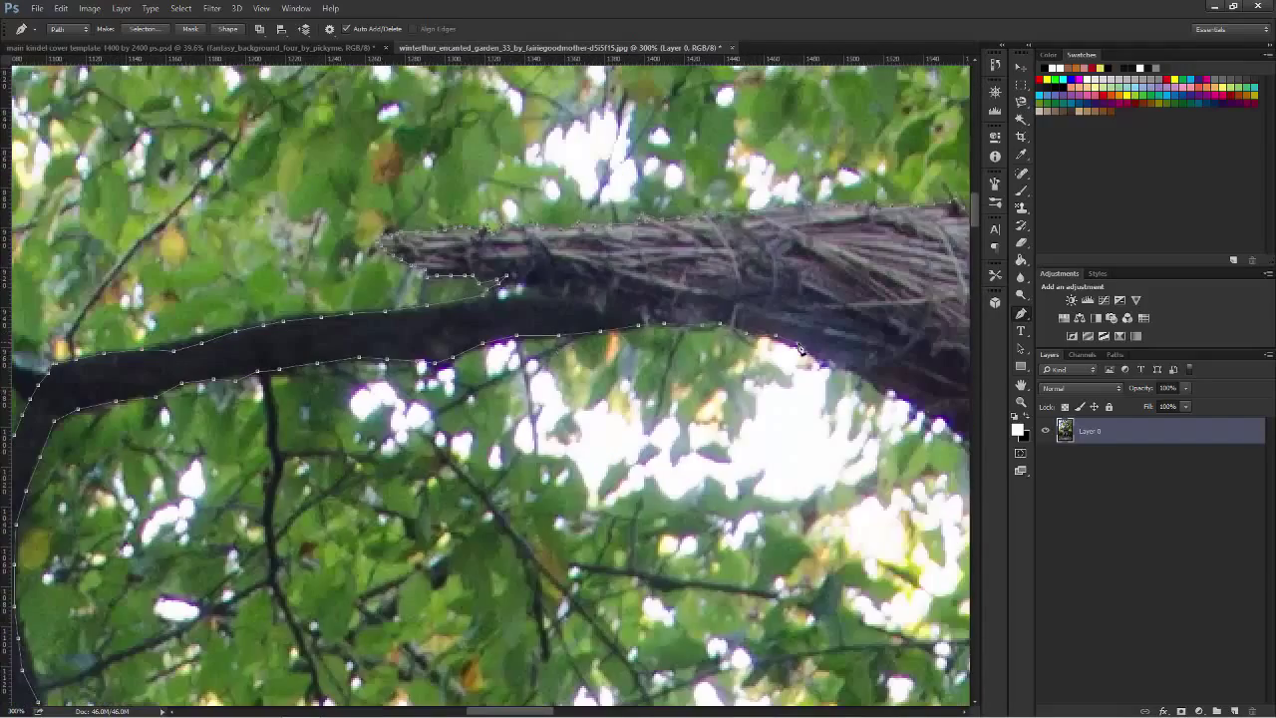
drag(897, 391, 468, 349)
Trace the dark trunk edge below the vine wrap and around the small side branch.
drag(561, 648, 558, 374)
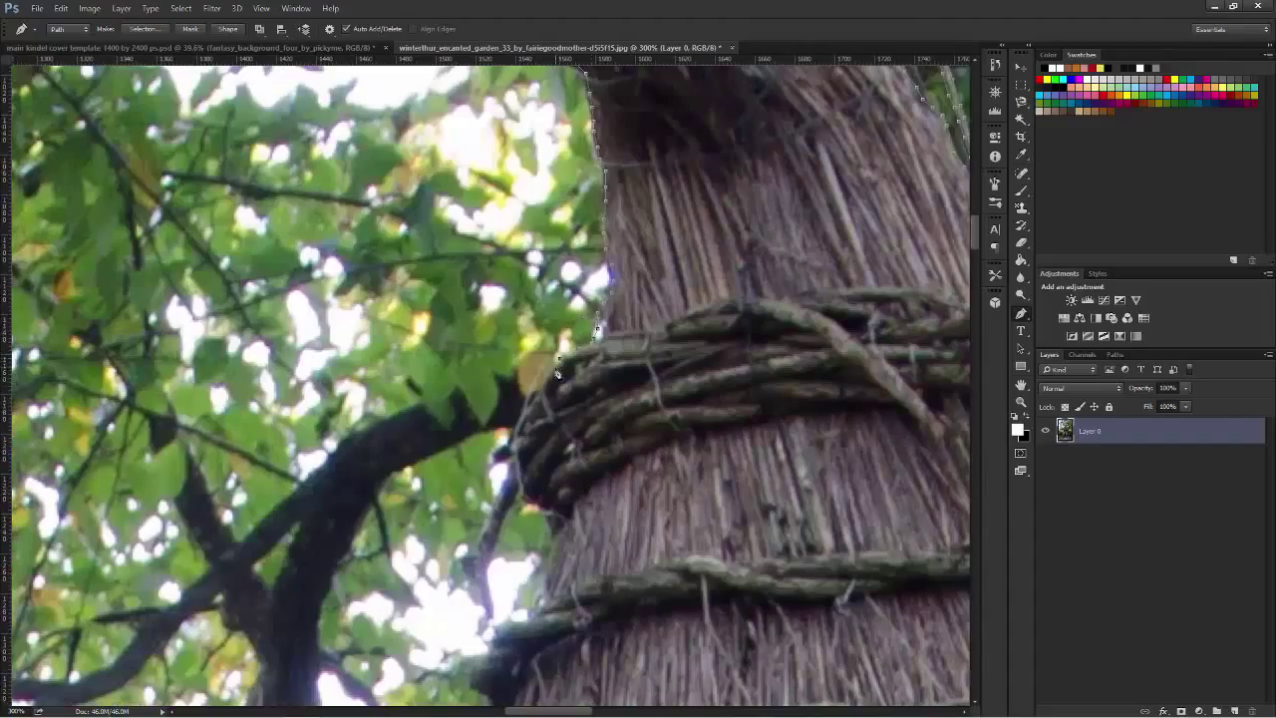
drag(524, 501, 604, 292)
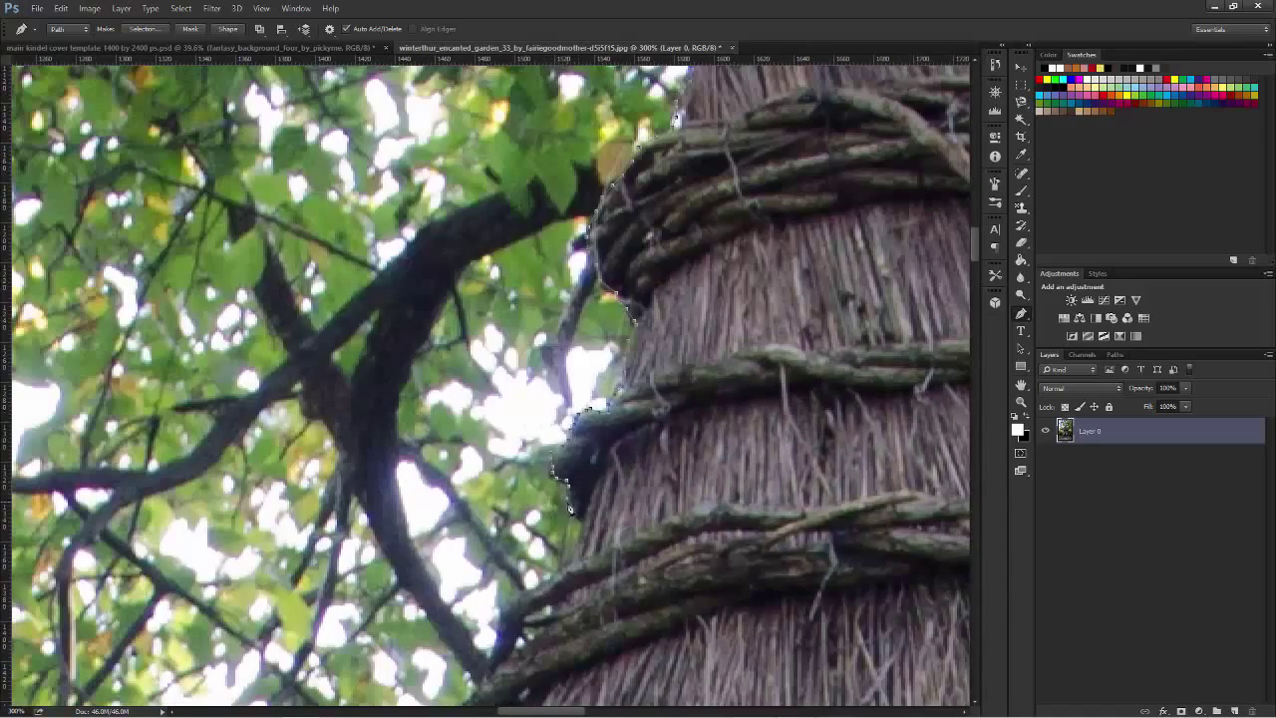
drag(570, 509, 583, 267)
click(465, 422)
click(496, 486)
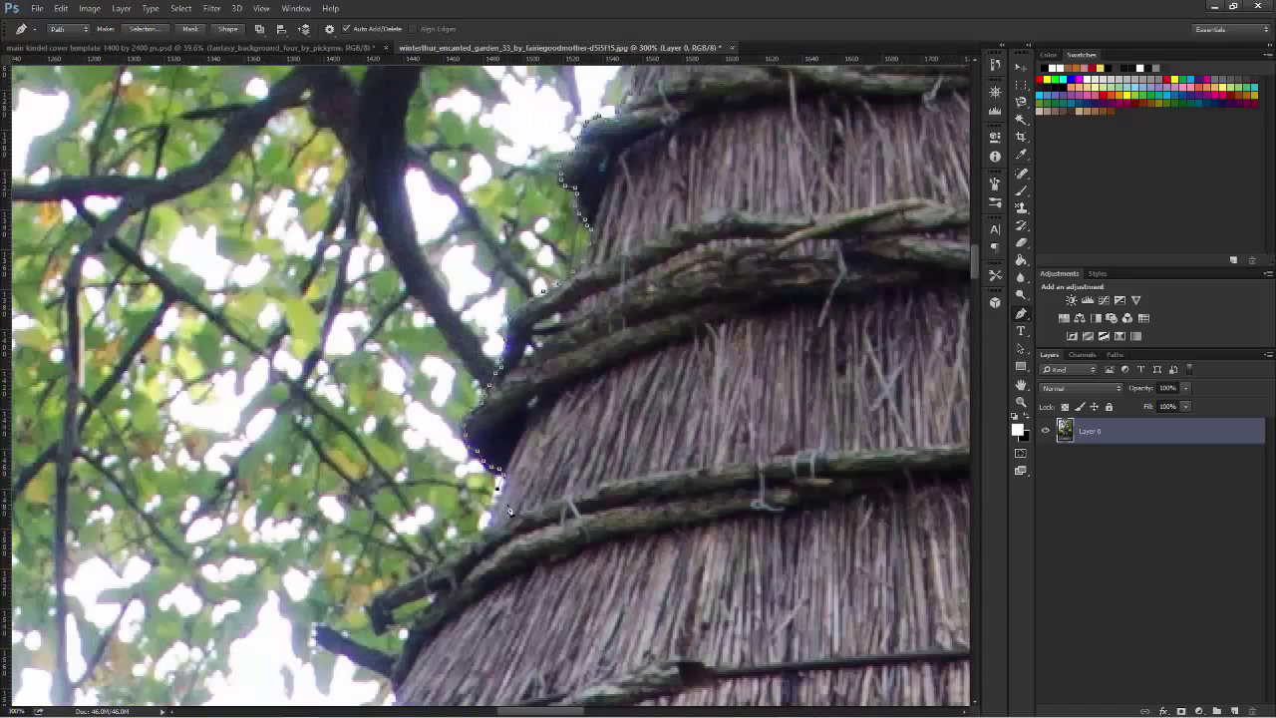
key(ctrl+plus)
click(578, 381)
click(602, 403)
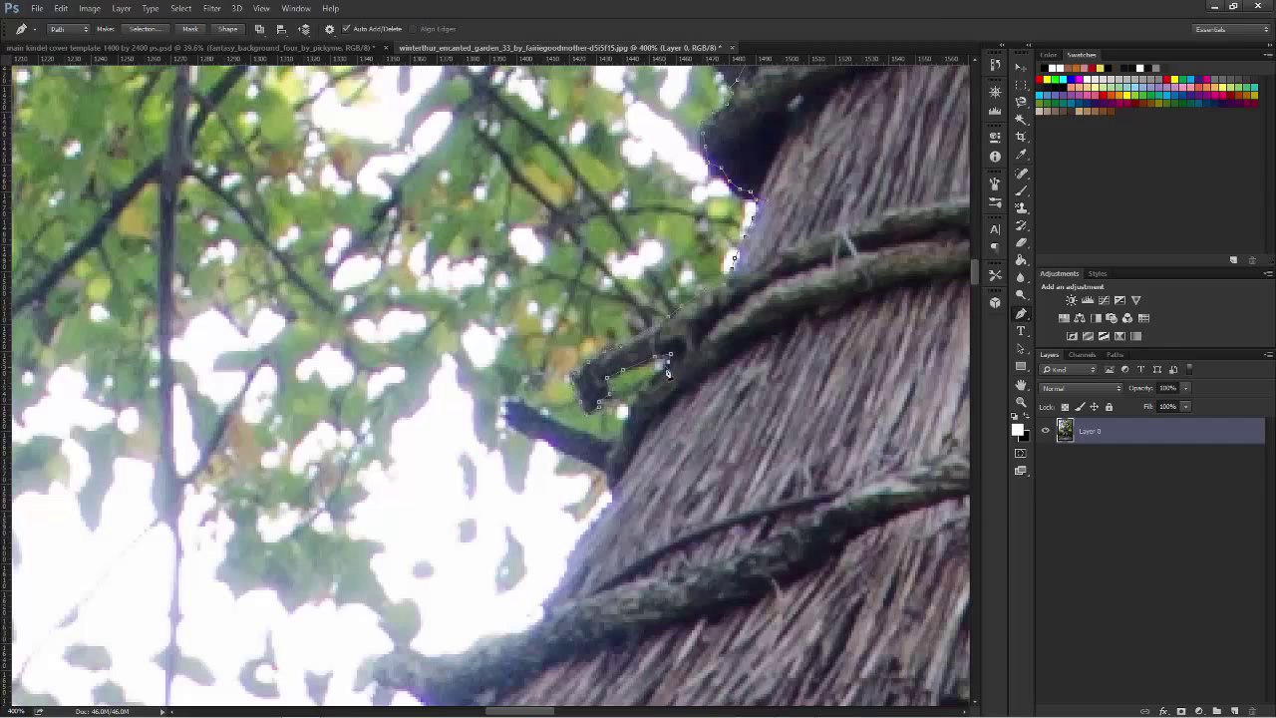
click(668, 357)
Trace along the branch top and trunk edge, then left along the branch edge.
drag(517, 638, 737, 354)
click(657, 441)
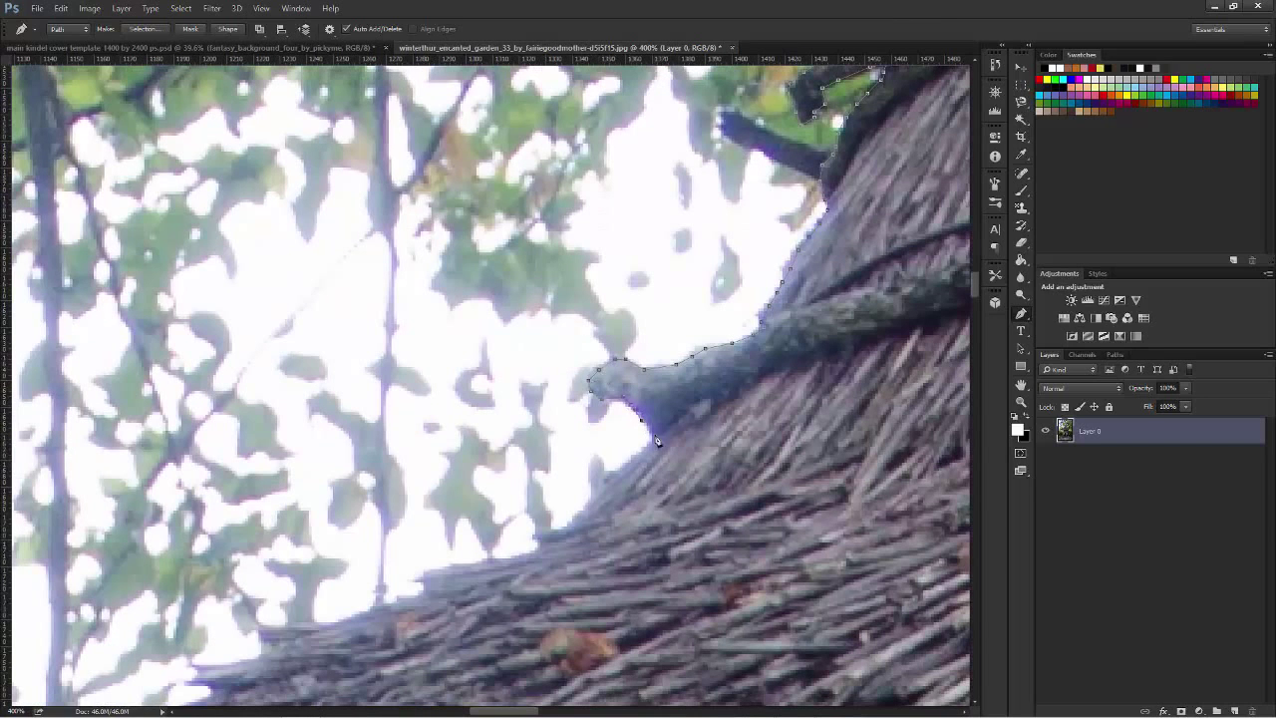
click(527, 538)
click(468, 568)
click(411, 585)
drag(409, 603, 550, 322)
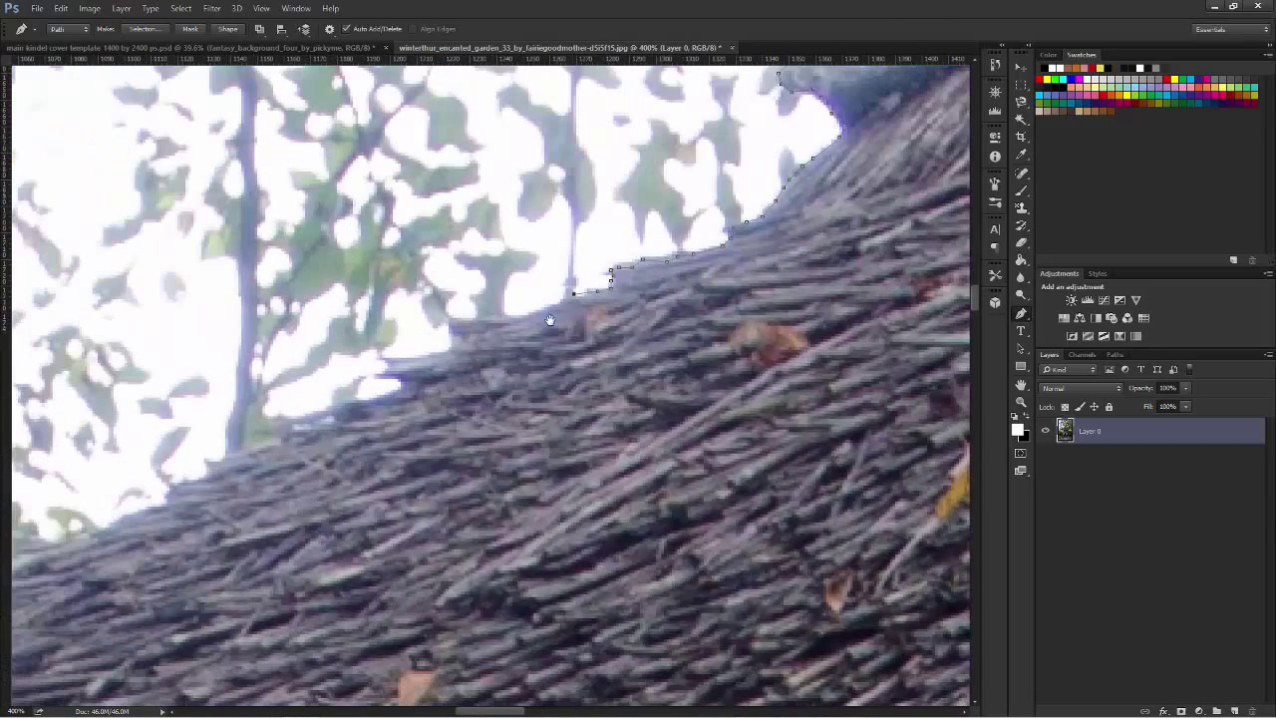
click(478, 316)
click(453, 320)
click(452, 351)
click(435, 354)
click(422, 355)
click(408, 356)
click(394, 357)
click(384, 361)
Bring the spiky roof edge into view and place the first anchors along it.
drag(239, 468, 569, 322)
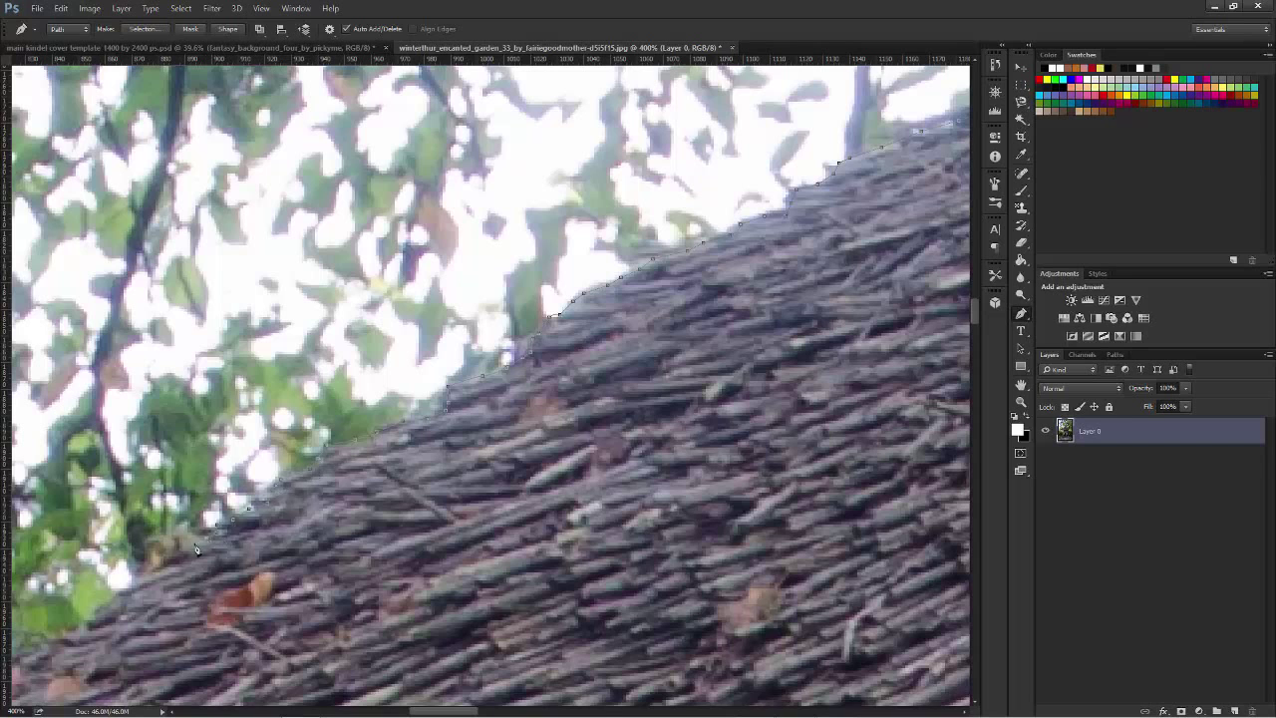
drag(196, 548, 581, 291)
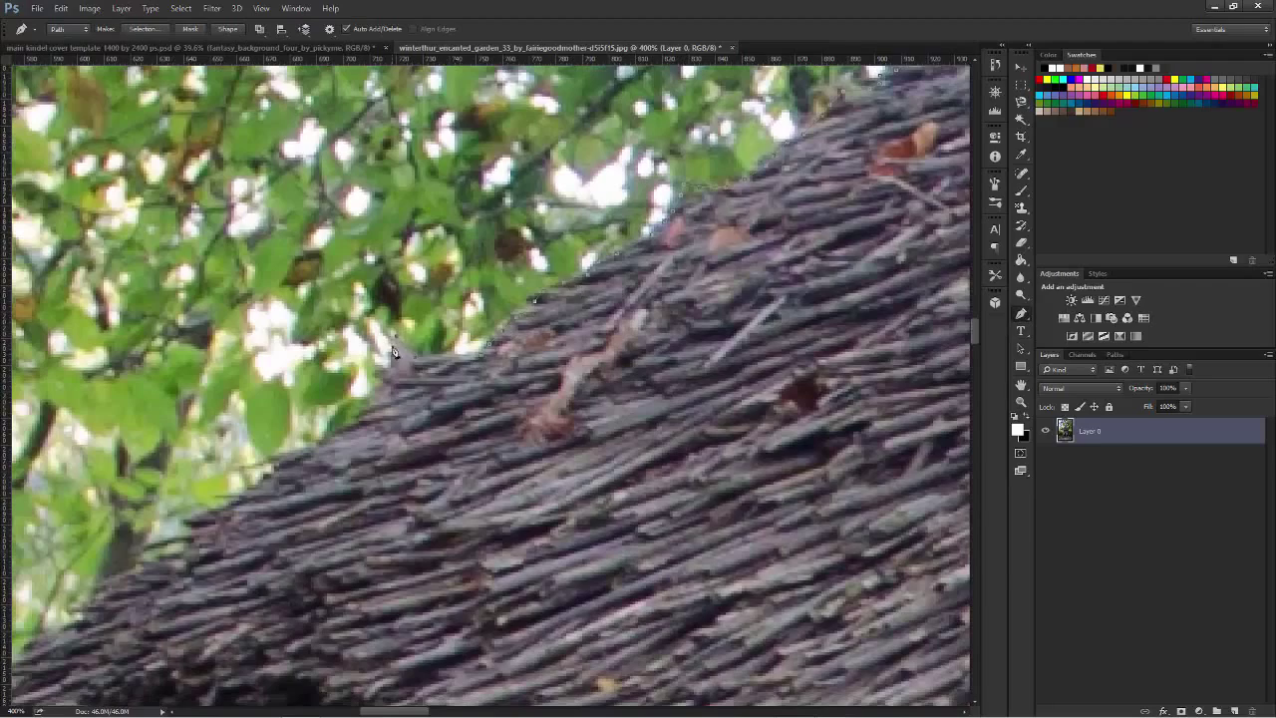
drag(312, 456, 603, 306)
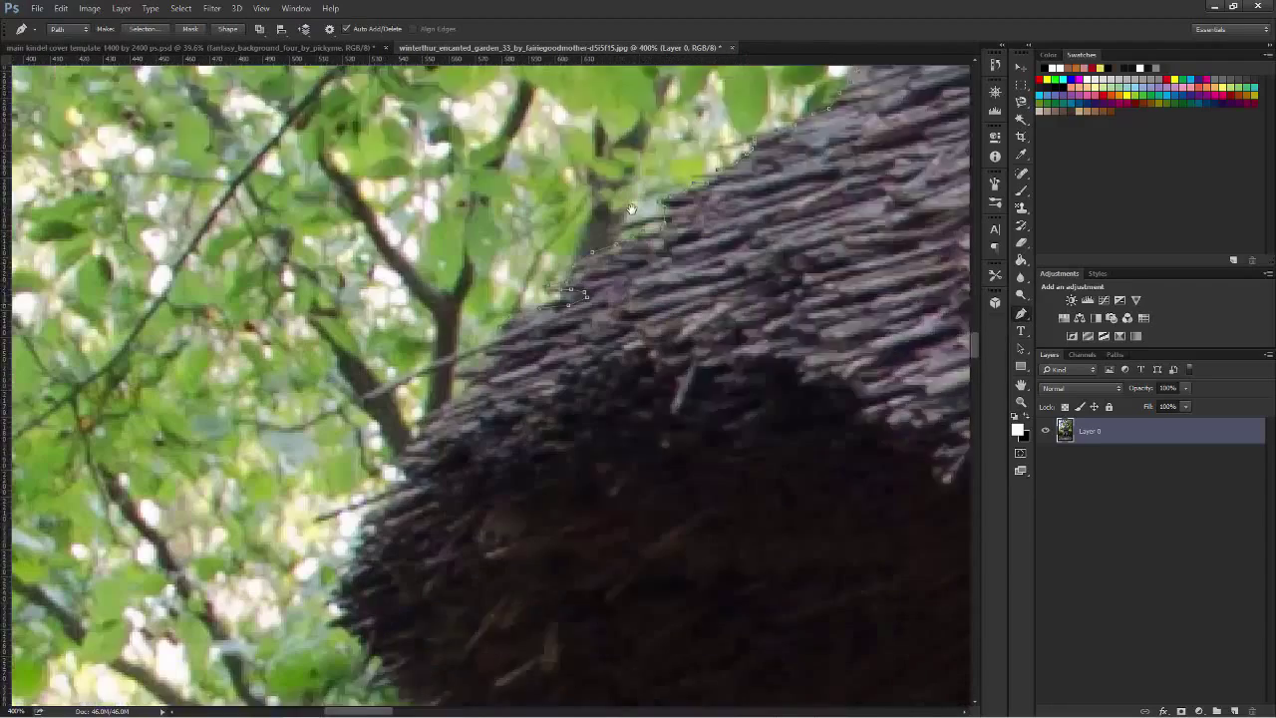
drag(460, 422, 648, 239)
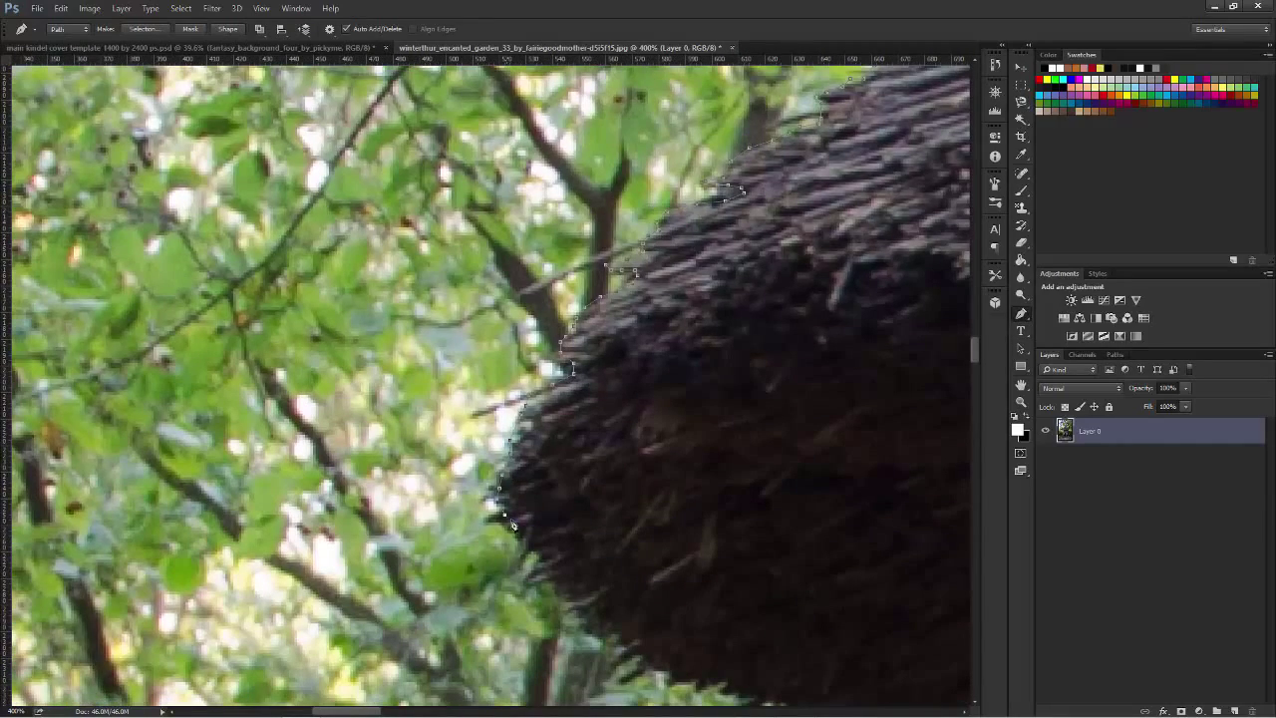
drag(513, 525, 464, 321)
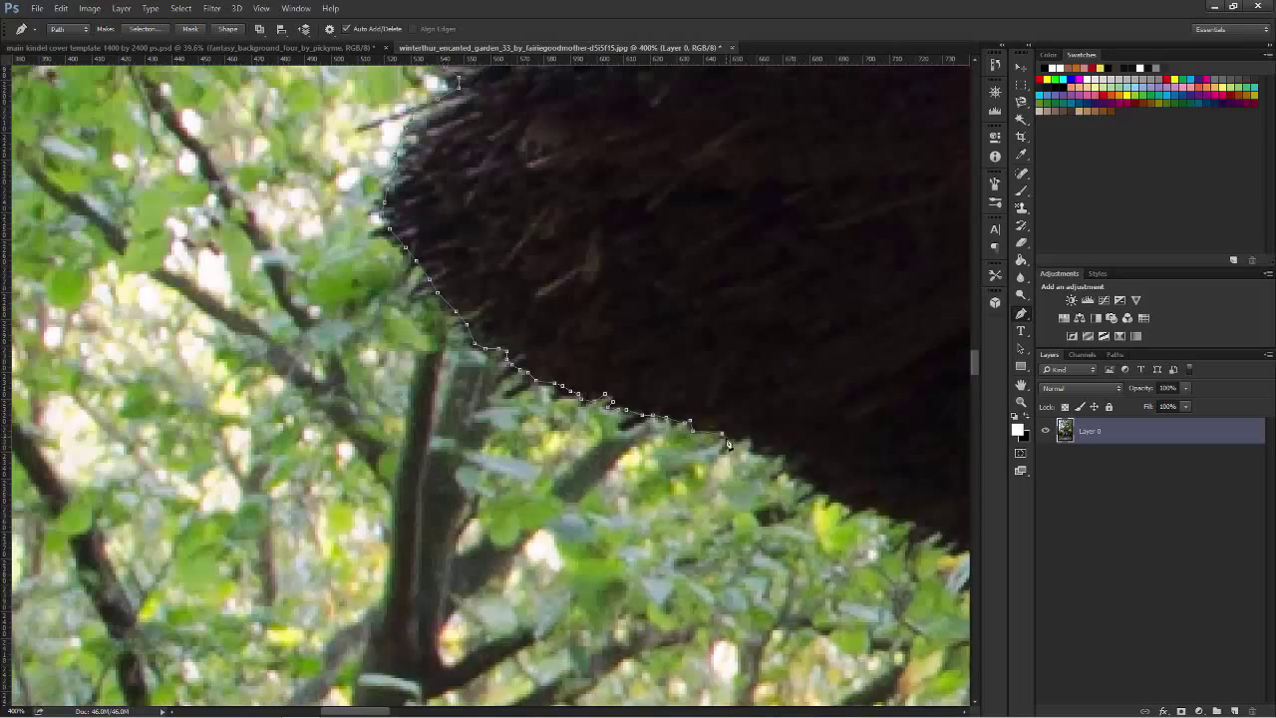
click(762, 450)
drag(787, 457, 488, 297)
click(522, 297)
click(561, 313)
click(607, 334)
click(641, 333)
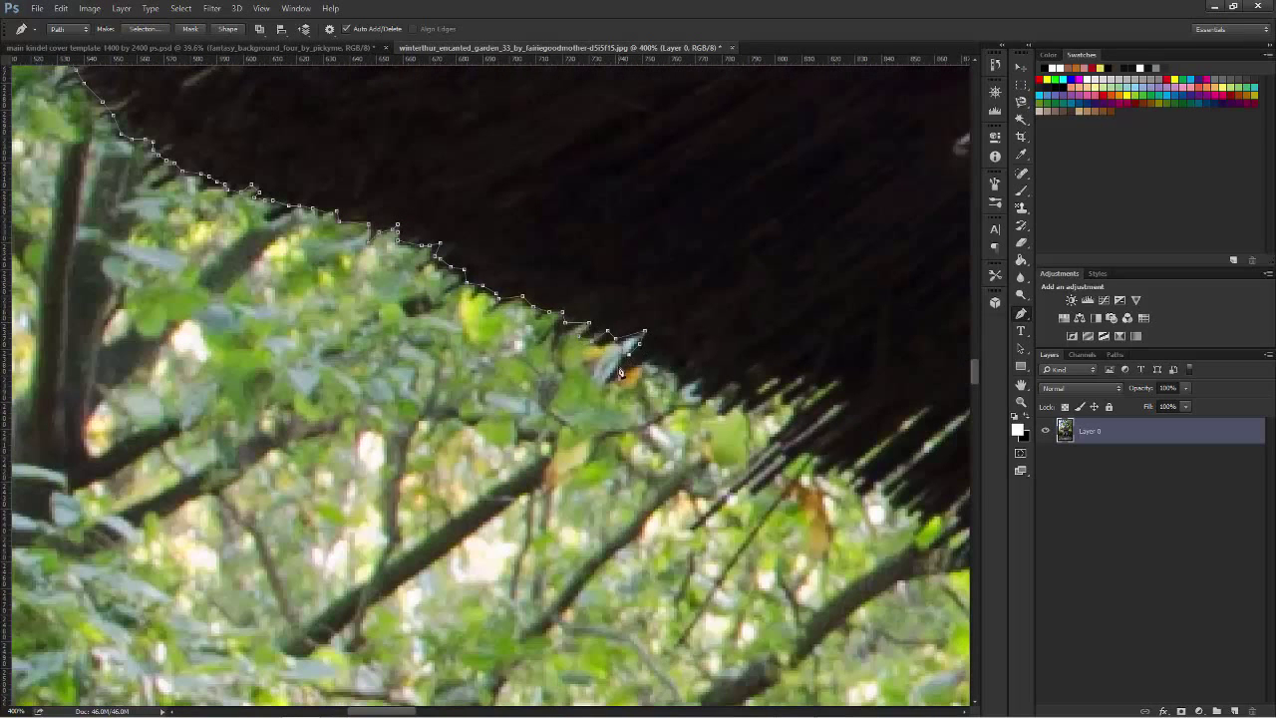
Trace the thatched roof edge around each thatch spike tip.
drag(663, 376, 401, 255)
click(434, 261)
click(469, 267)
click(514, 259)
click(545, 251)
click(576, 262)
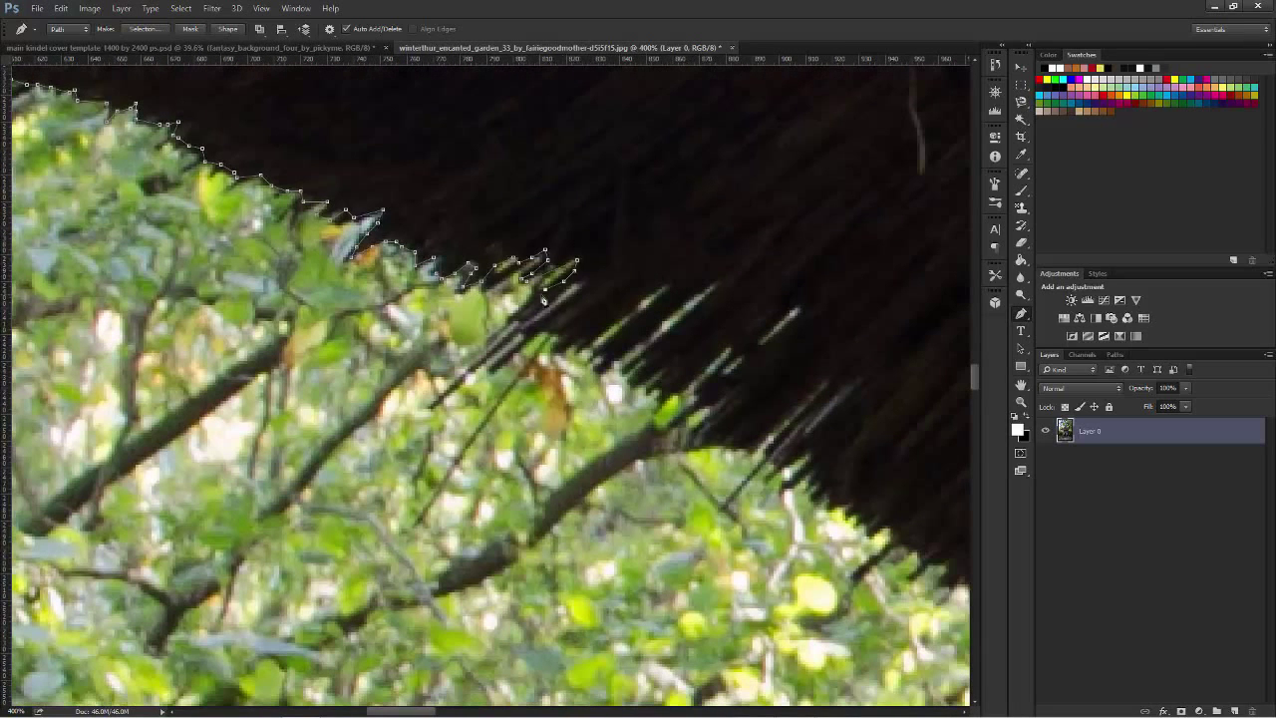
click(520, 319)
click(489, 360)
click(538, 337)
click(598, 343)
click(670, 291)
click(608, 359)
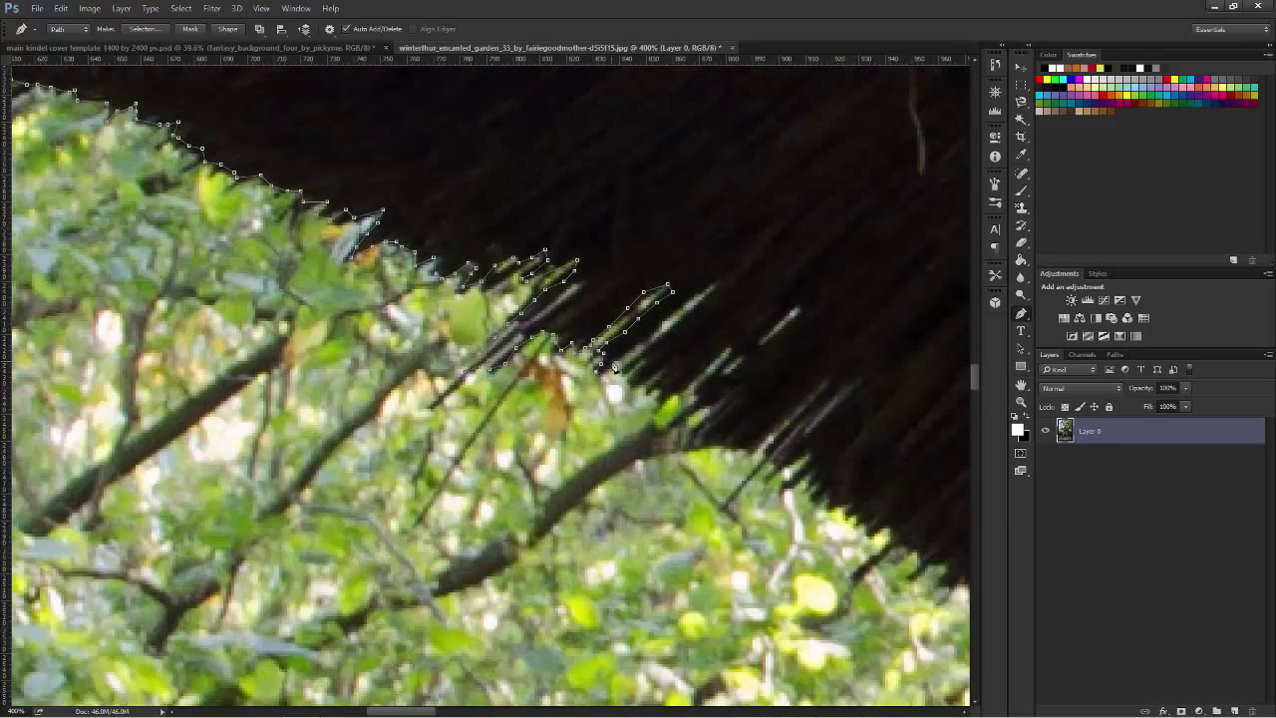
Continue along the spiky roof edge and the foliage boundary to the next trunk.
click(714, 285)
click(636, 369)
click(732, 346)
click(700, 415)
click(690, 443)
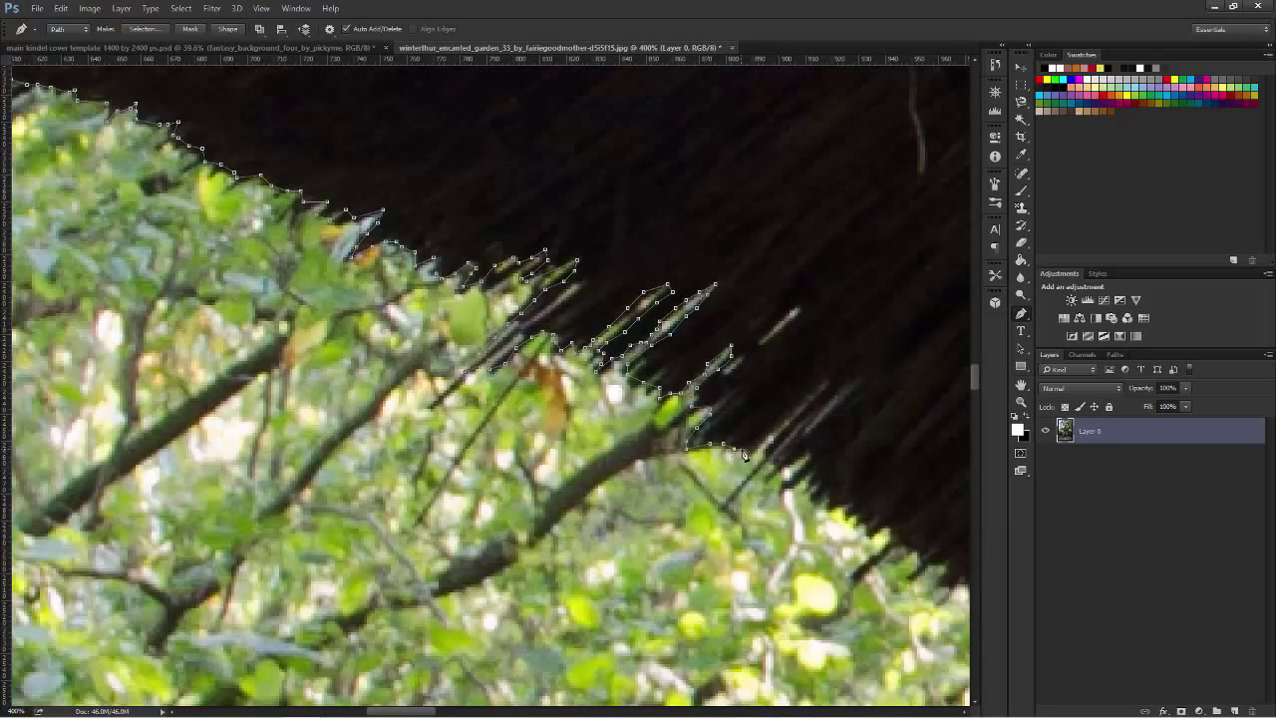
scroll(832, 503, up, 3)
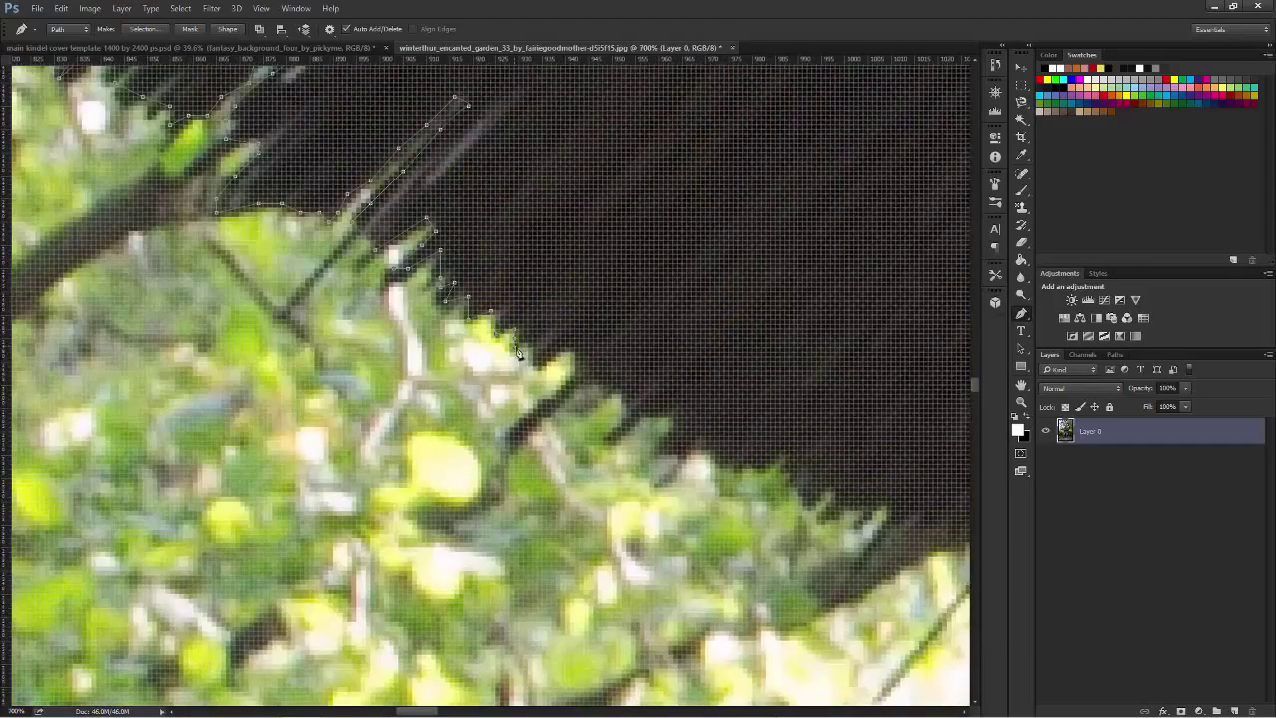
click(660, 449)
click(695, 442)
click(728, 464)
mouse_move(919, 571)
mouse_down()
mouse_move(293, 398)
mouse_move(463, 384)
mouse_move(628, 404)
mouse_move(792, 430)
mouse_move(848, 482)
mouse_up()
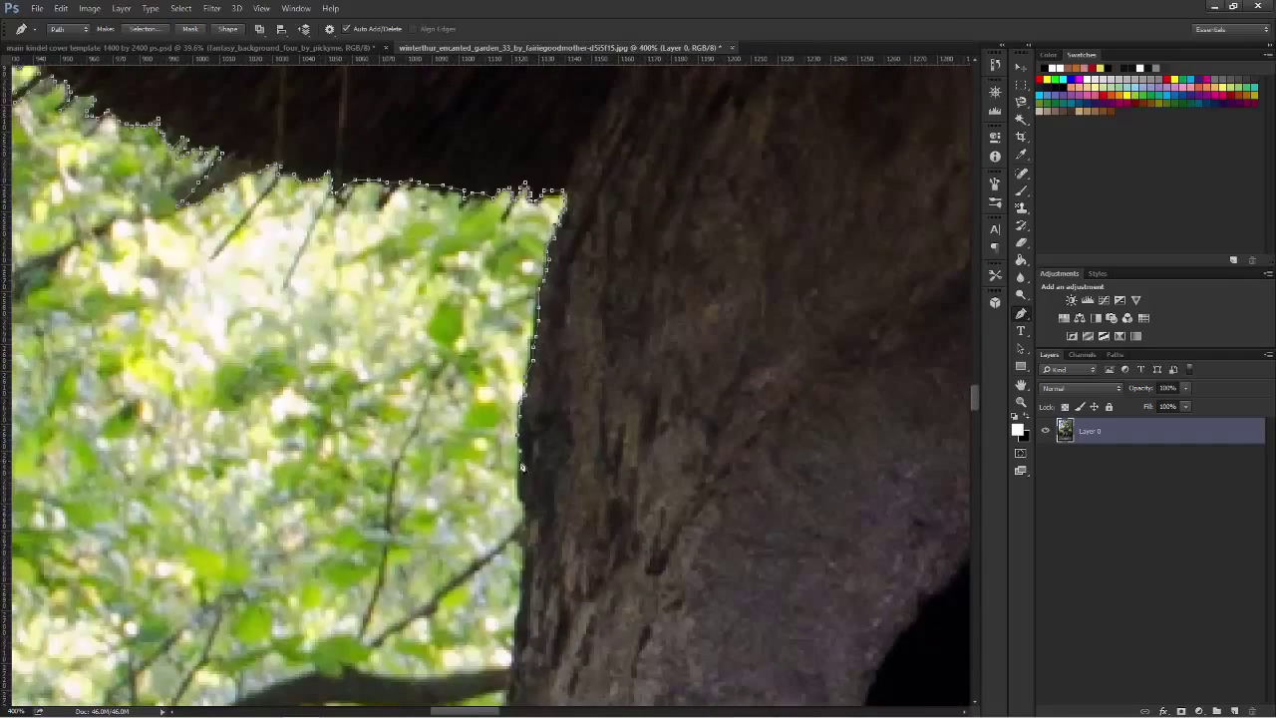
Run the path down the second trunk past the bench and close it at the ground line.
scroll(517, 613, down, 3)
scroll(521, 398, down, 2)
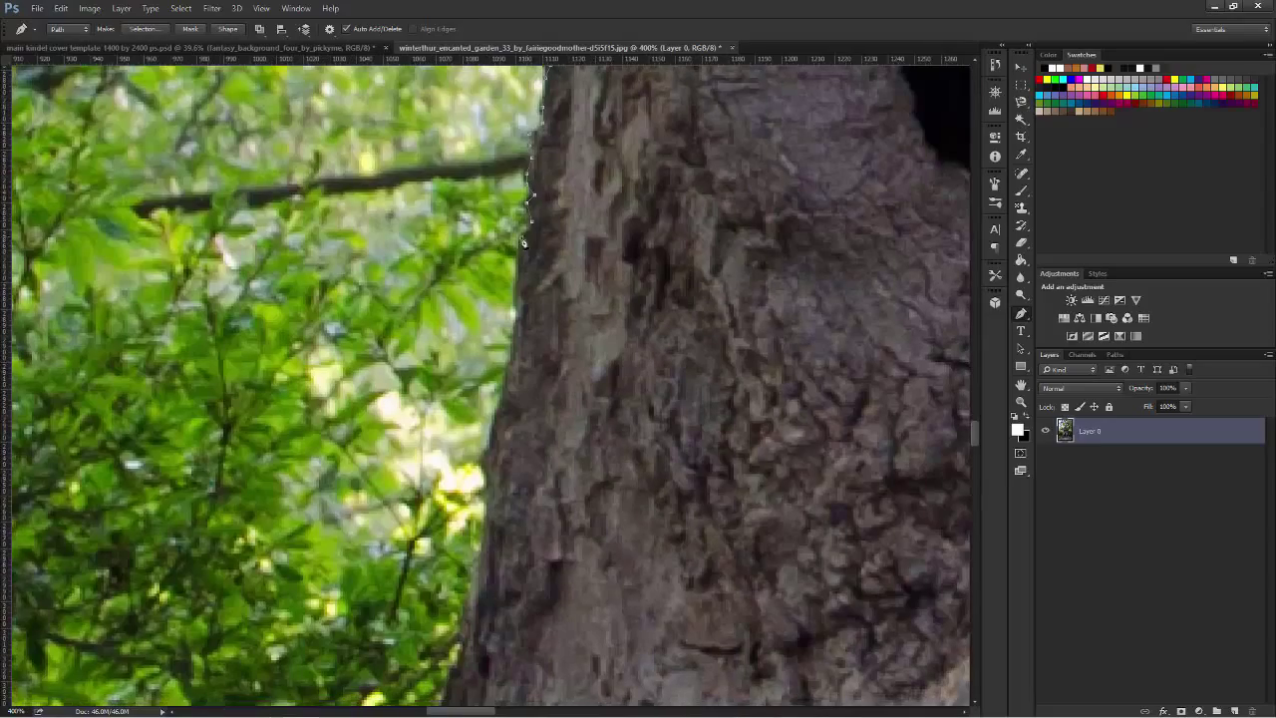
drag(510, 387, 550, 279)
scroll(498, 478, down, 2)
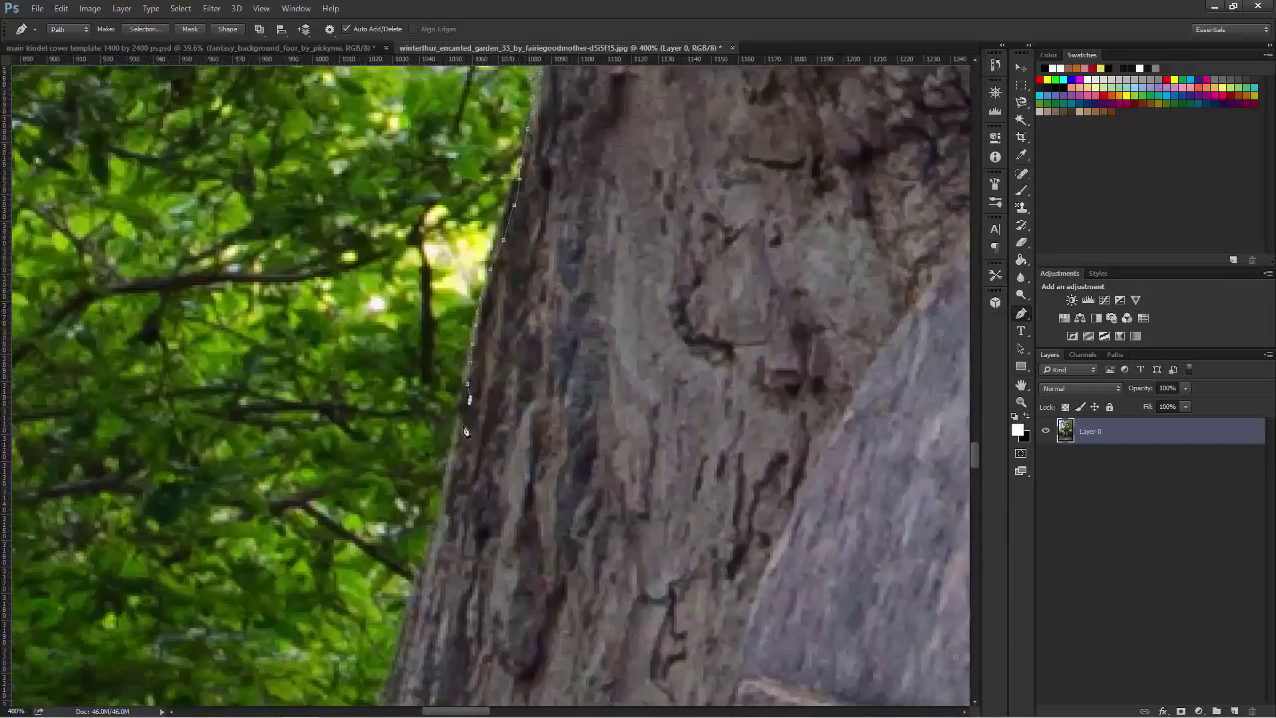
scroll(469, 394, down, 2)
scroll(396, 553, down, 2)
scroll(512, 441, down, 2)
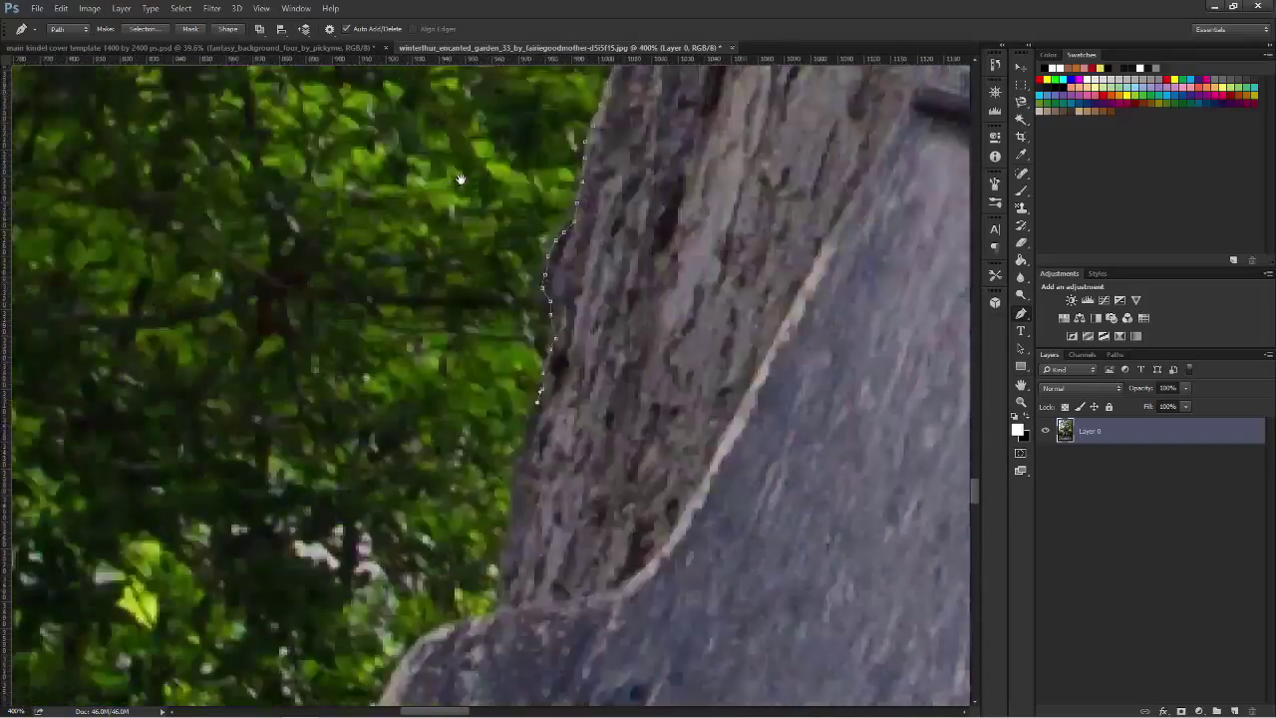
scroll(479, 299, down, 2)
scroll(559, 204, down, 2)
scroll(648, 210, down, 2)
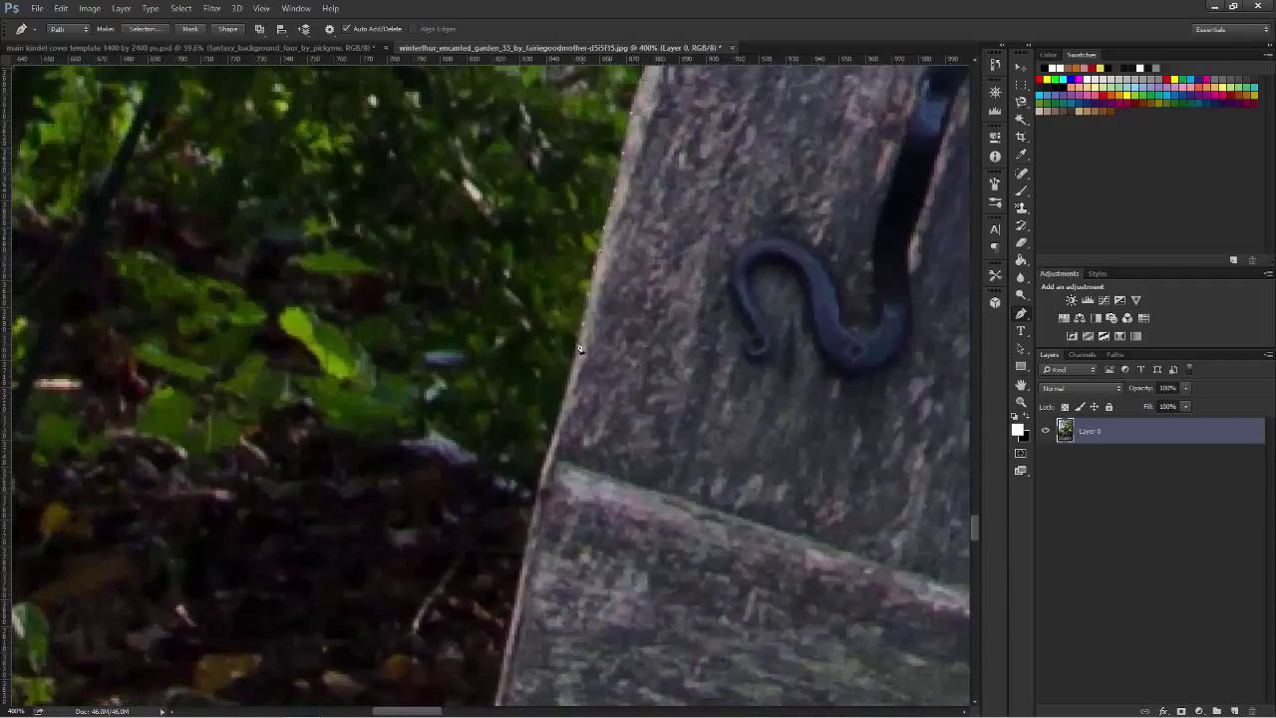
scroll(808, 218, down, 2)
scroll(728, 531, down, 2)
scroll(528, 329, down, 2)
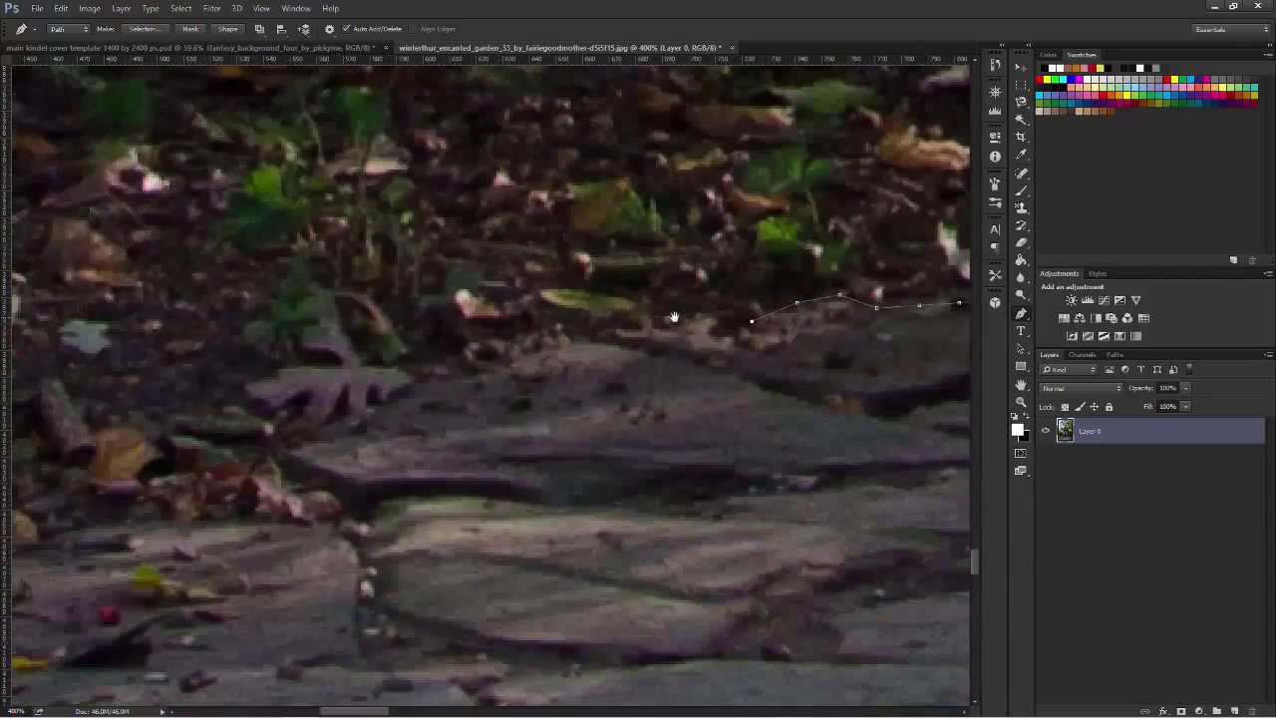
scroll(542, 227, down, 2)
scroll(542, 228, down, 2)
scroll(479, 438, down, 2)
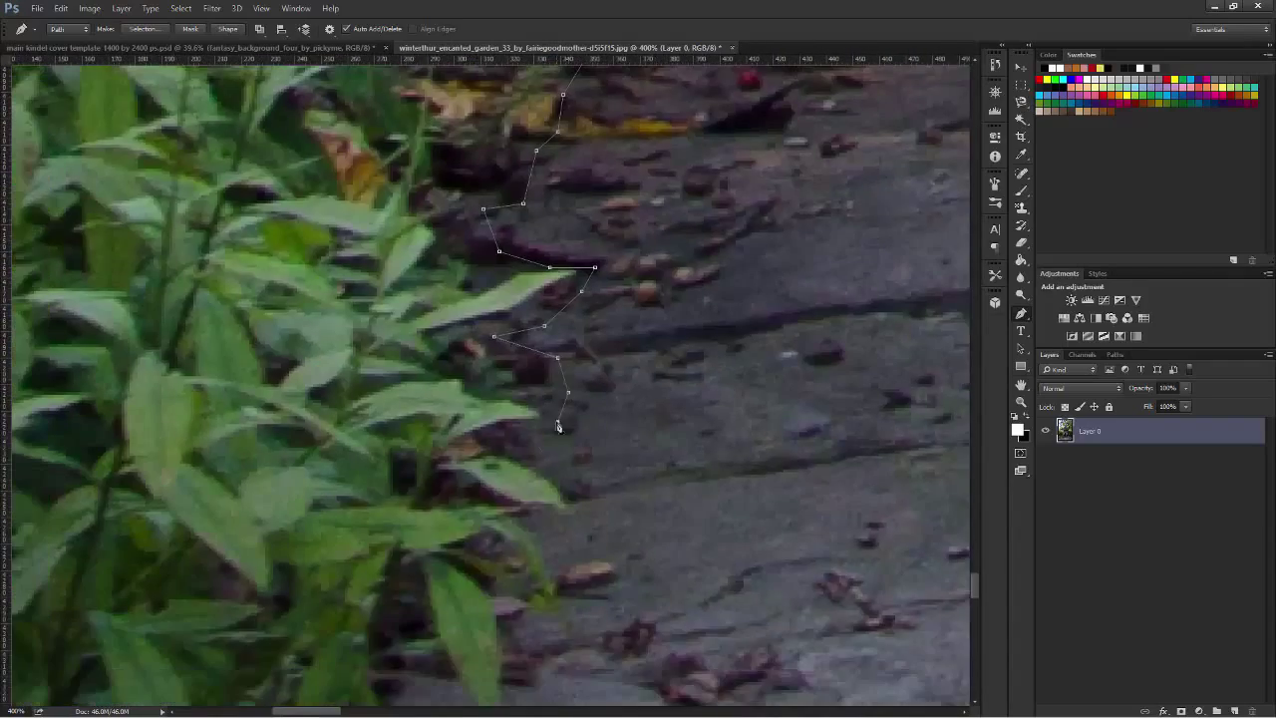
scroll(598, 378, down, 2)
click(635, 492)
right_click(635, 492)
Turn the hut path into a refined selection, place it on the log, and mask it.
key(Return)
key(ctrl+0)
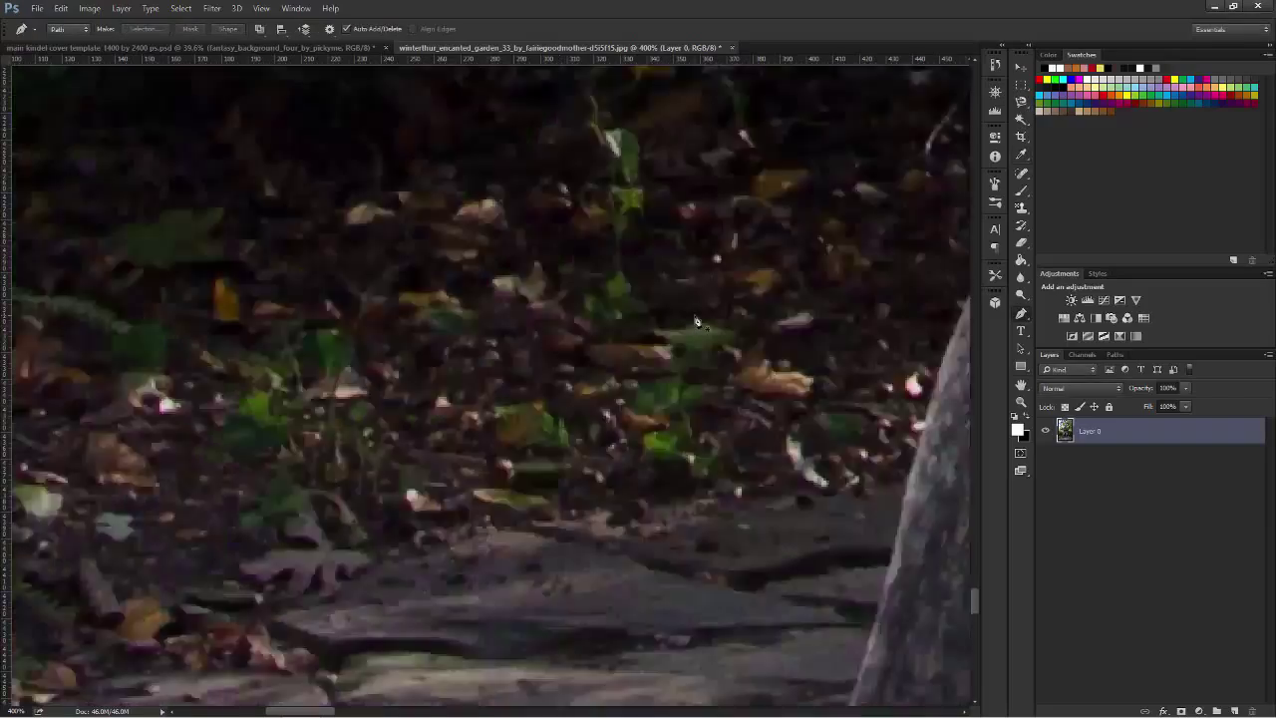
key(alt+ctrl+r)
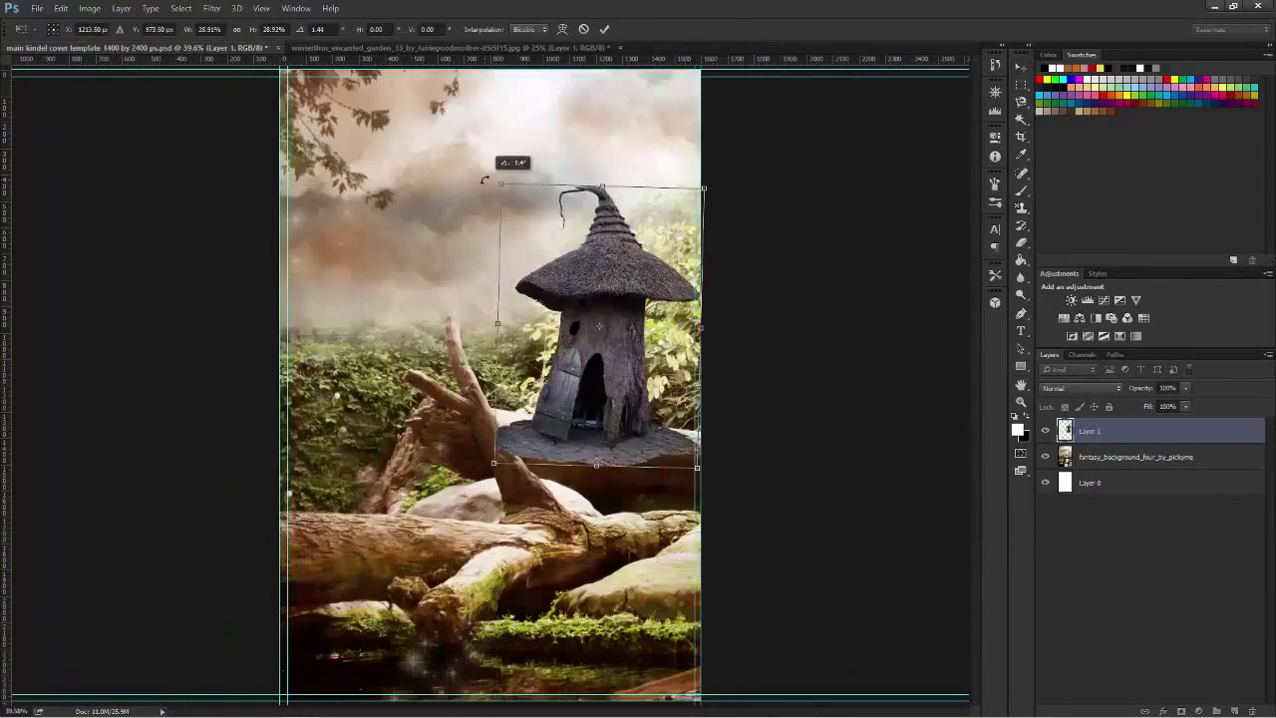
key(Return)
click(1180, 710)
key(b)
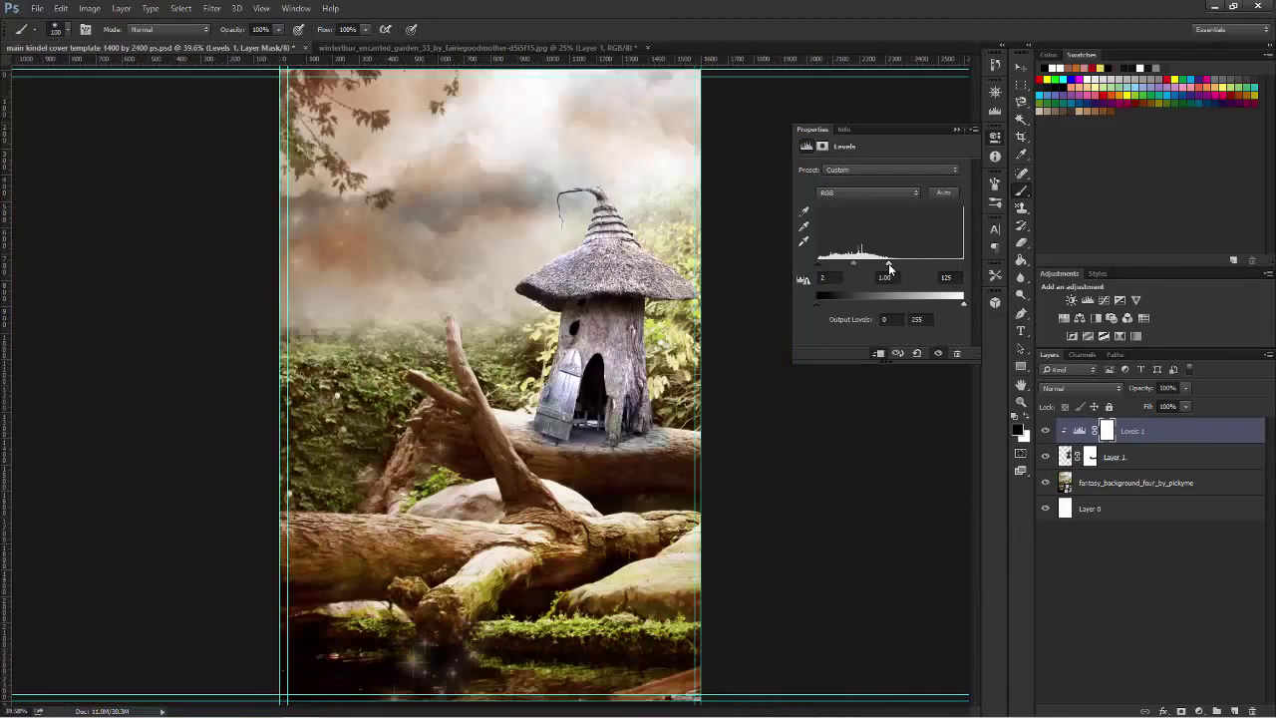
Brighten the hut with clipped Levels and paint warm brown on a clipped Overlay layer.
drag(859, 261, 845, 261)
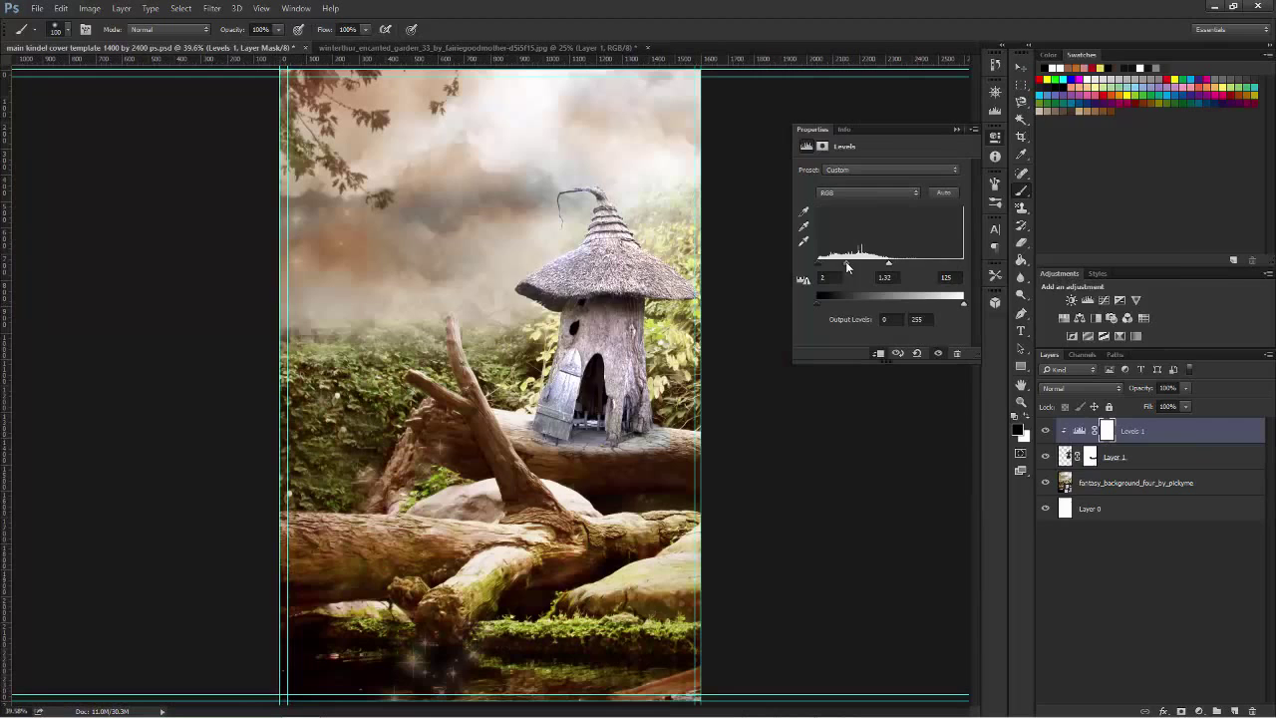
click(1018, 428)
click(544, 437)
key(Return)
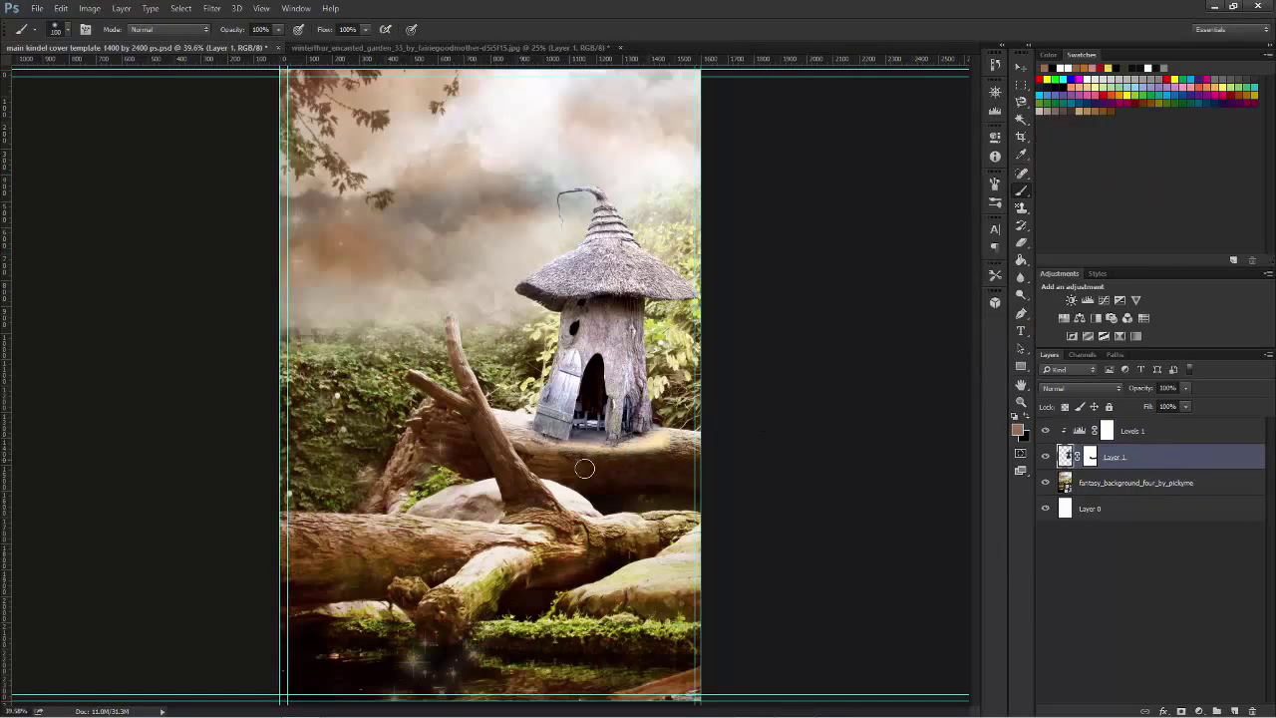
key(ctrl+shift+alt+n)
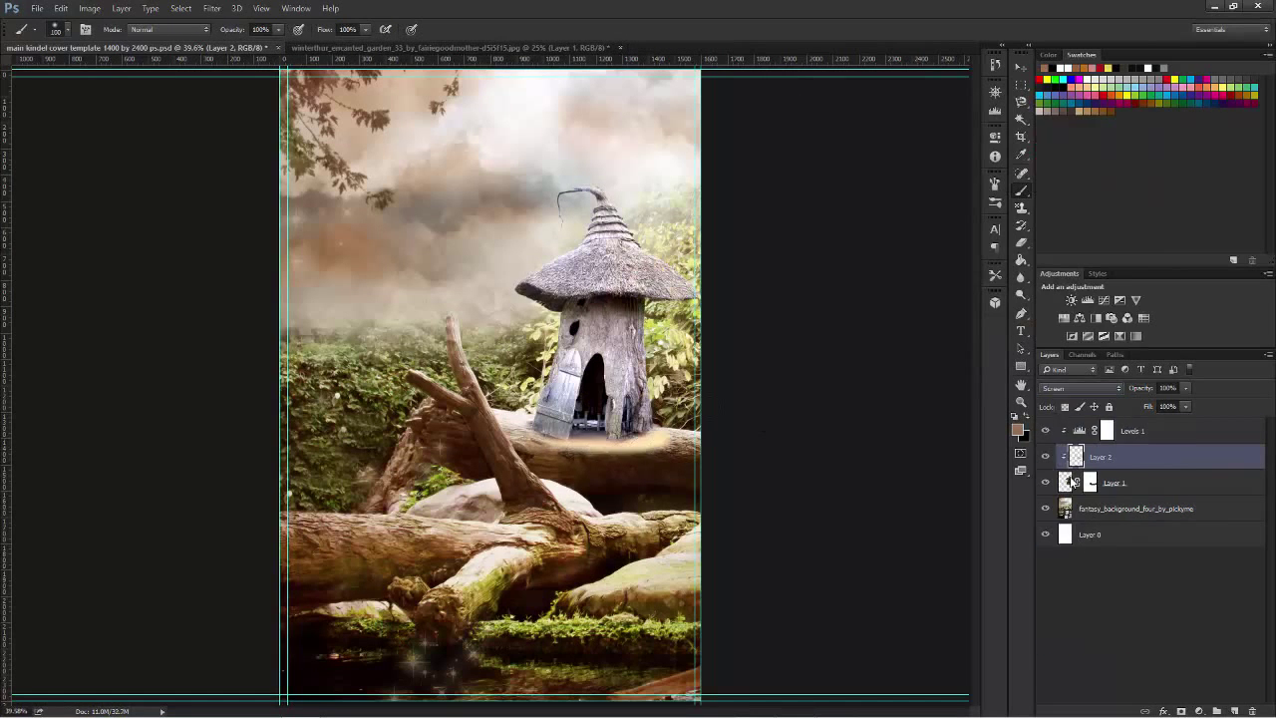
drag(578, 399, 555, 170)
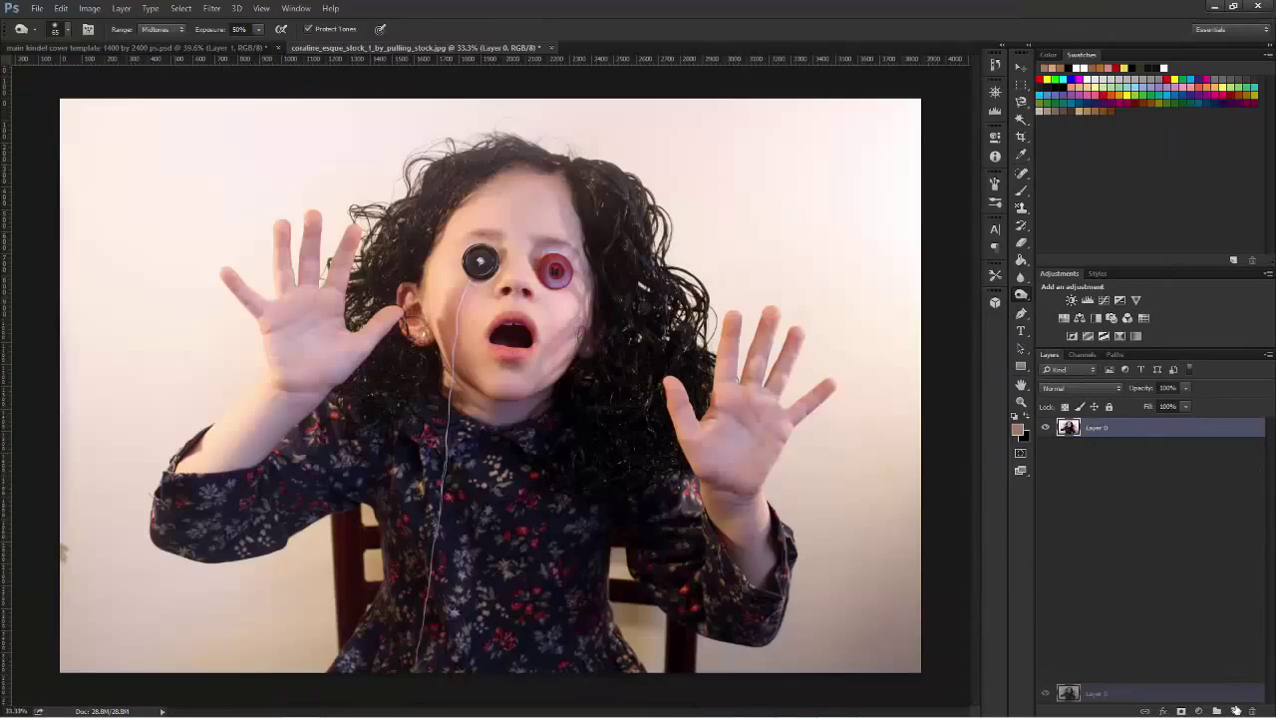
Duplicate the girl photo's layer and refine the edges of her selection.
key(ctrl+j)
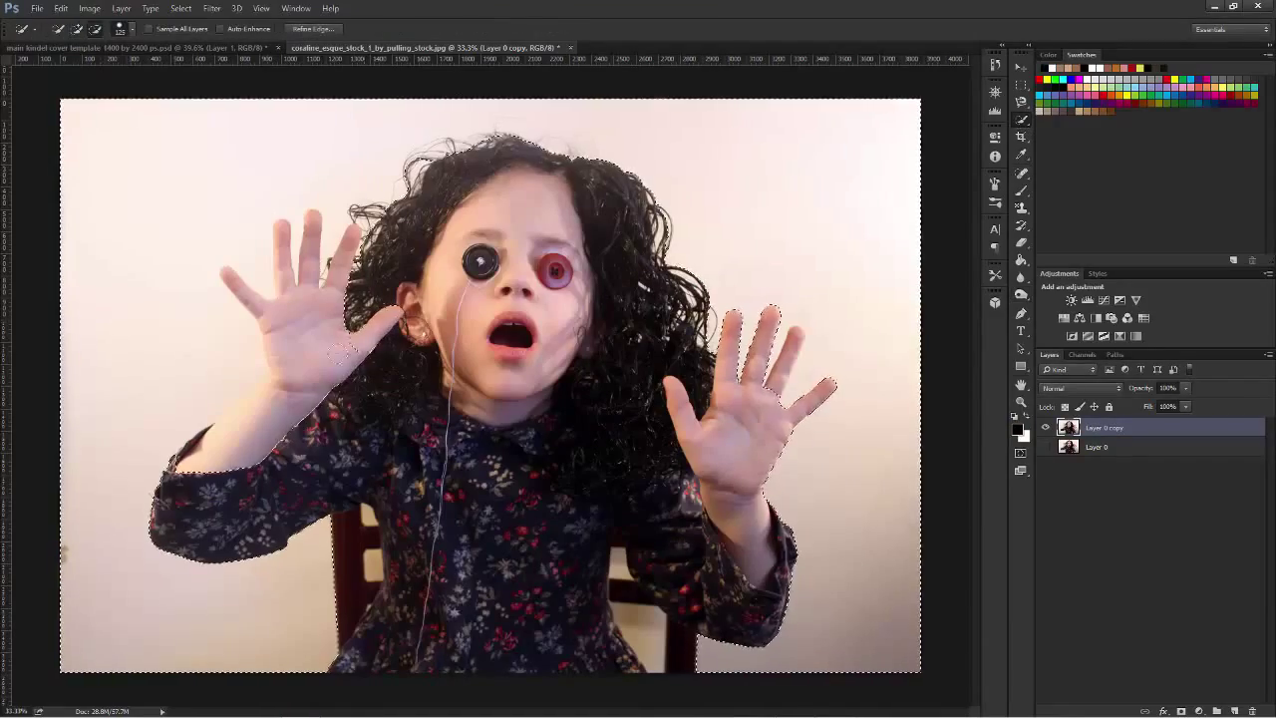
scroll(627, 465, up, 5)
scroll(627, 405, down, 5)
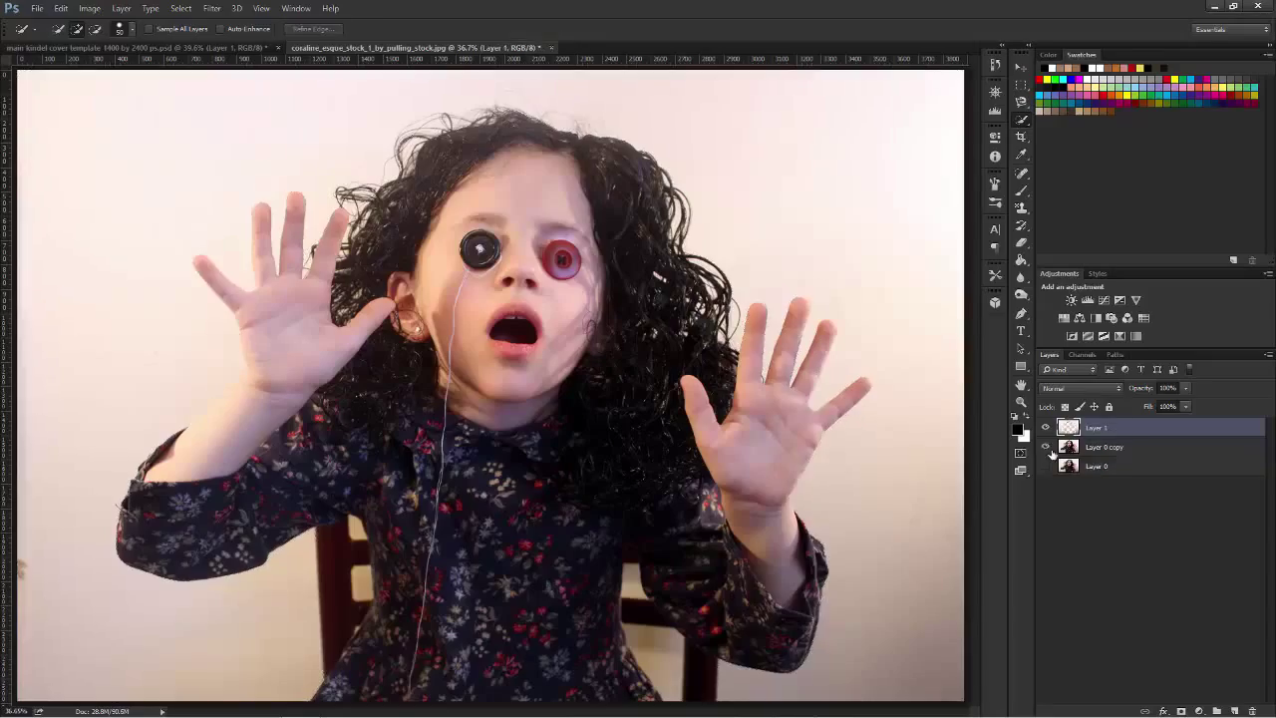
key(ctrl+alt+r)
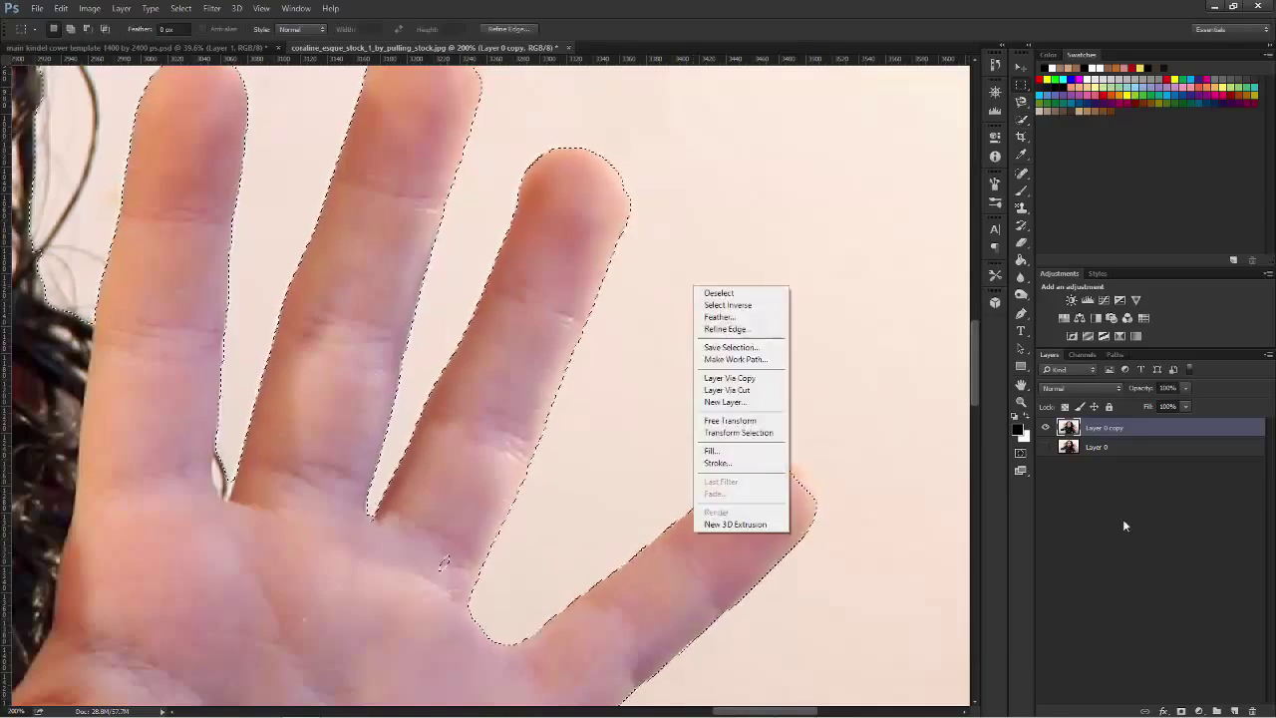
Copy the selected girl onto her own layer and drag her into the cover.
click(90, 8)
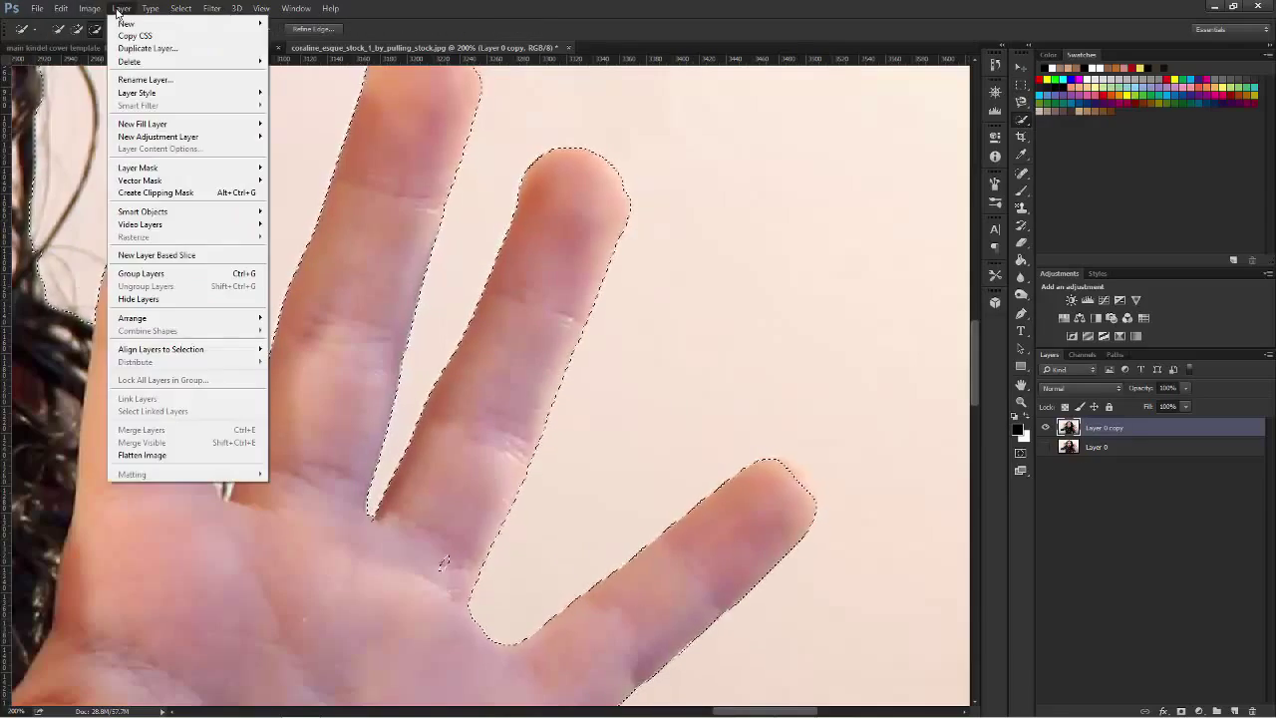
right_click(434, 321)
click(469, 413)
key(v)
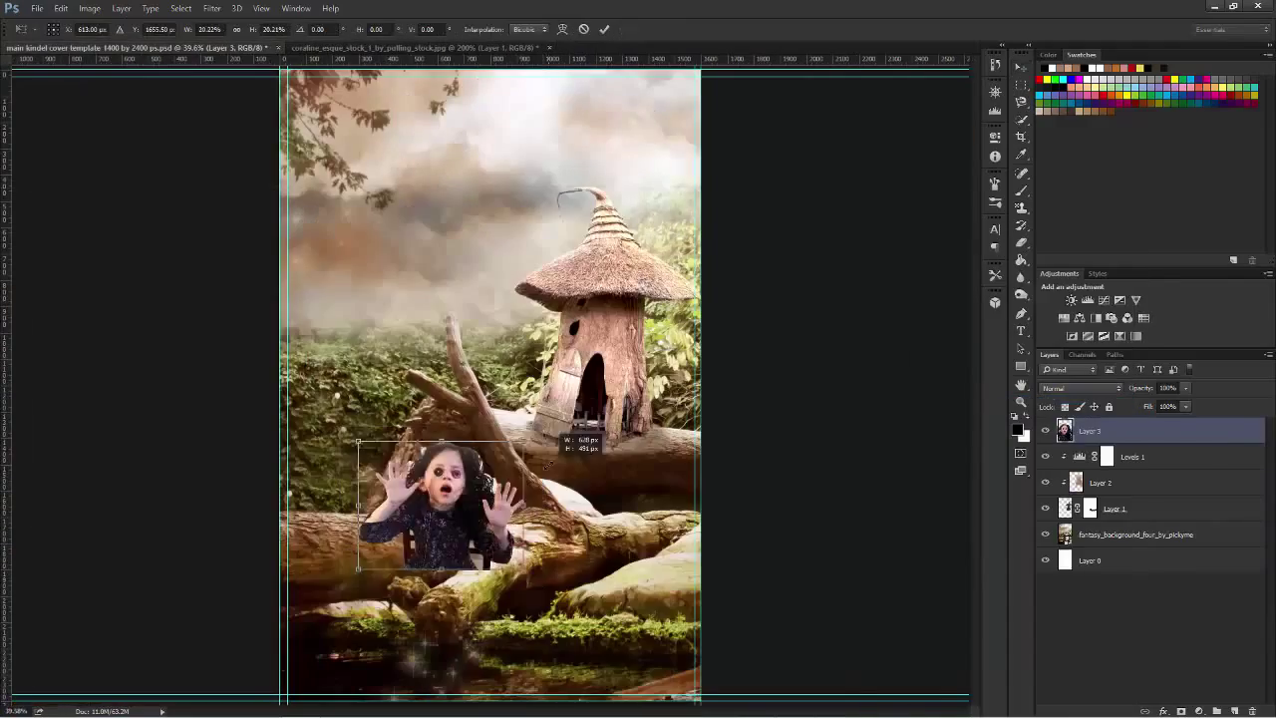
drag(547, 464, 518, 449)
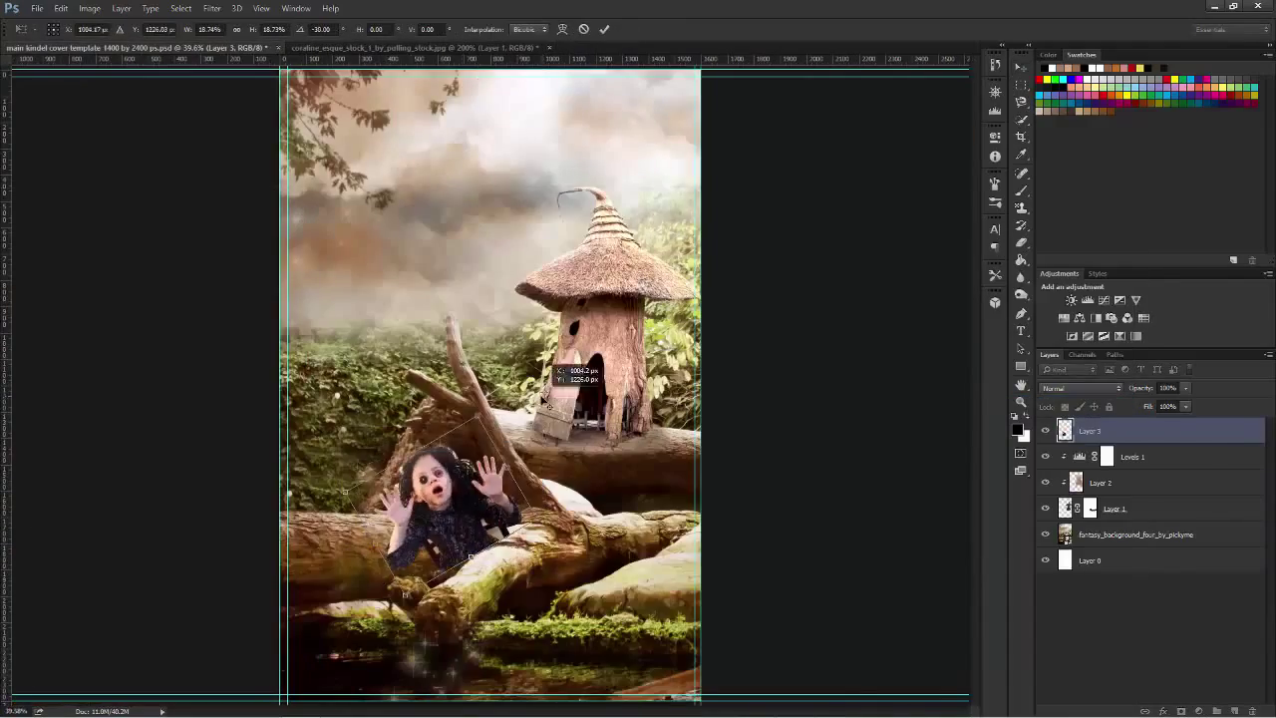
Shrink and tilt the girl into the hut doorway, hiding her lower body and arm.
key(ctrl+1)
drag(558, 618, 749, 417)
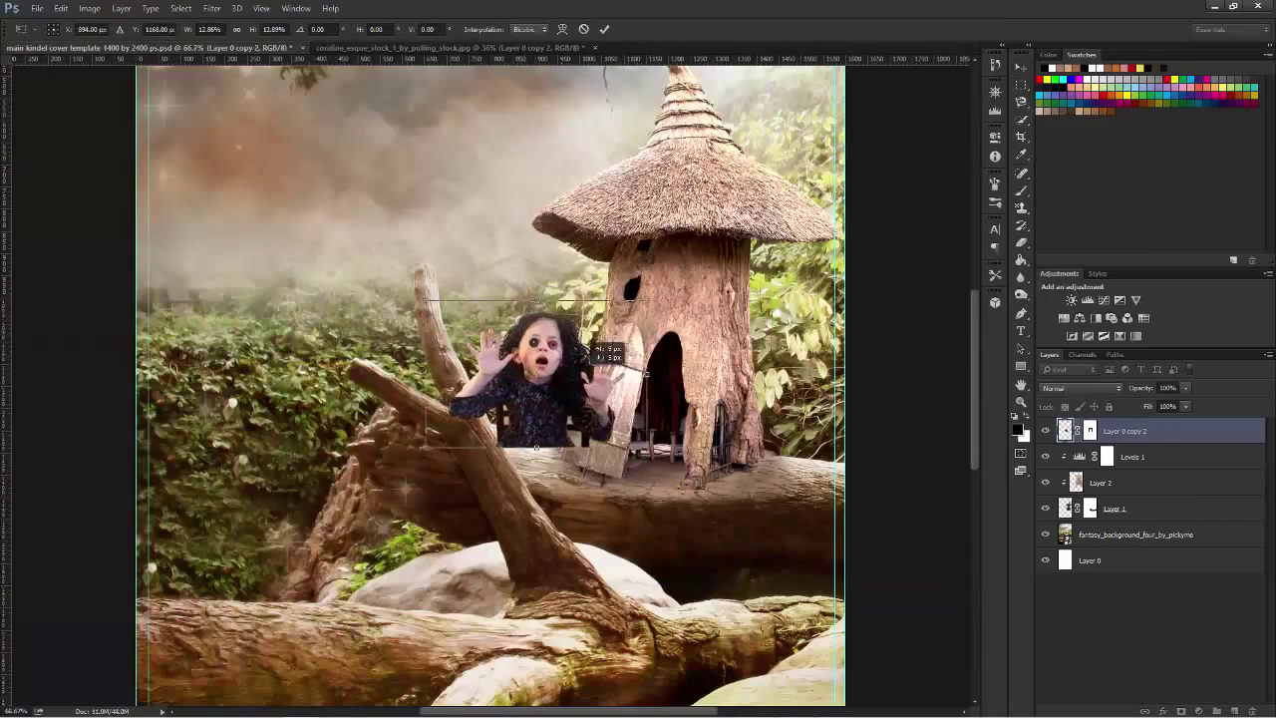
drag(598, 346, 636, 315)
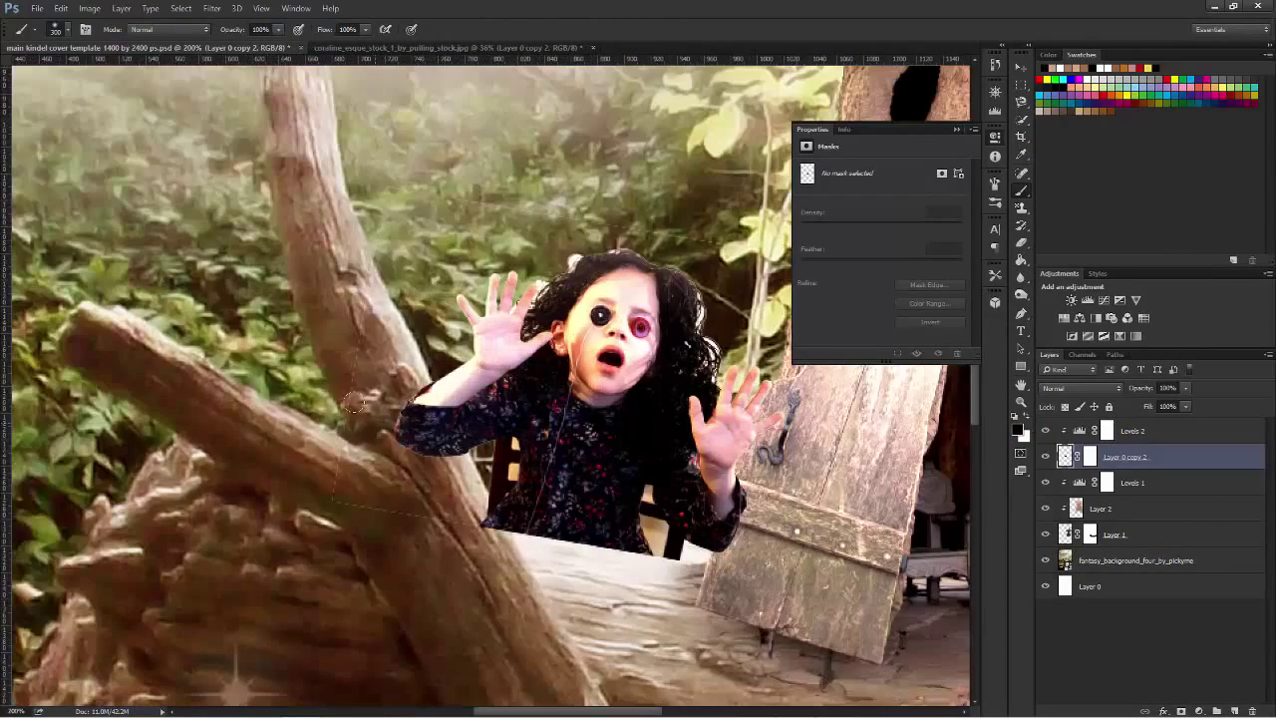
mouse_move(439, 409)
mouse_down()
mouse_move(598, 518)
mouse_move(658, 529)
mouse_up()
mouse_move(498, 498)
mouse_down()
mouse_move(625, 536)
mouse_move(594, 539)
mouse_up()
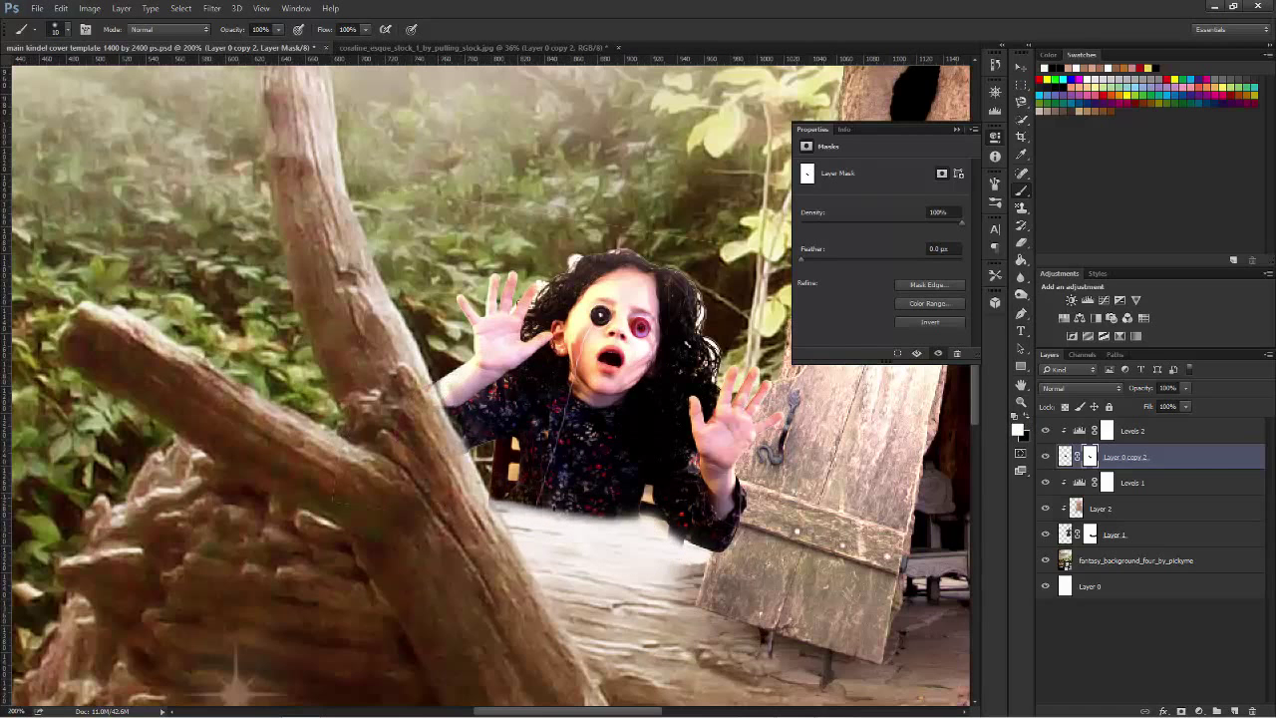
Zoom in on the girl and nudge her slightly into place.
key(ctrl+plus)
key(ctrl+plus)
key(ctrl+plus)
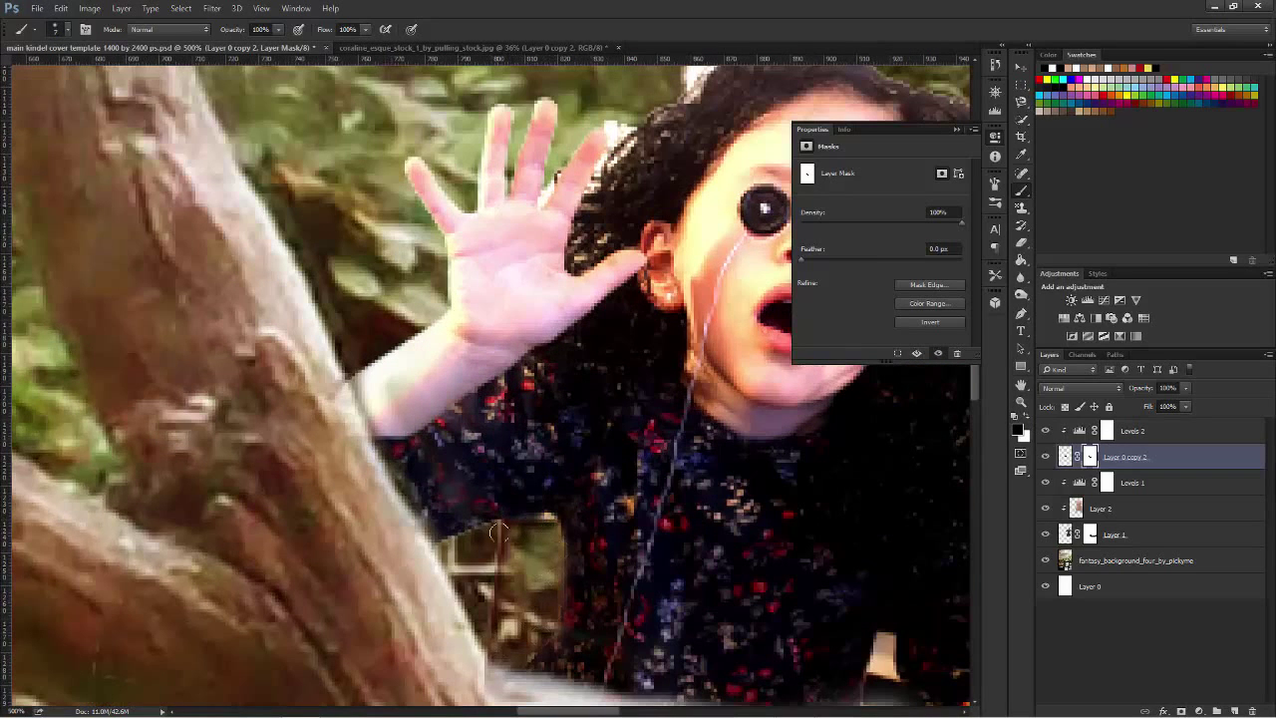
scroll(497, 533, down, 3)
scroll(714, 530, up, 3)
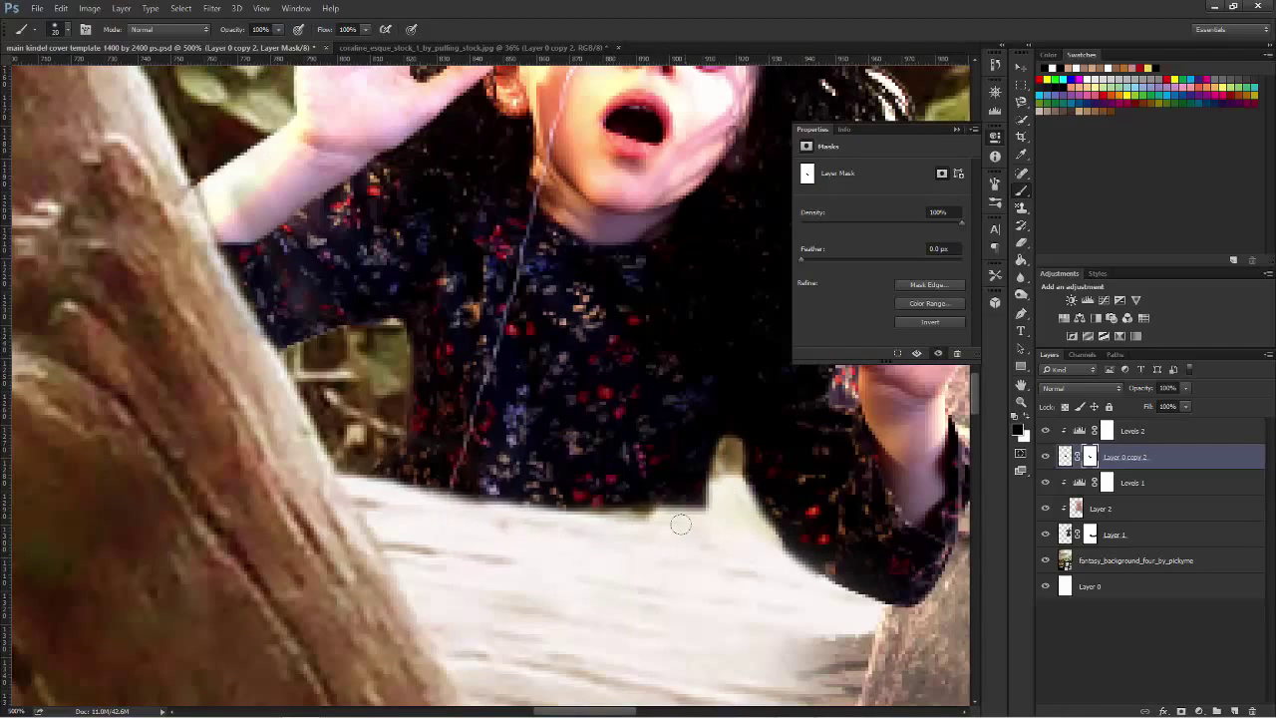
scroll(547, 386, down, 4)
scroll(547, 386, down, 2)
key(v)
drag(547, 386, 556, 400)
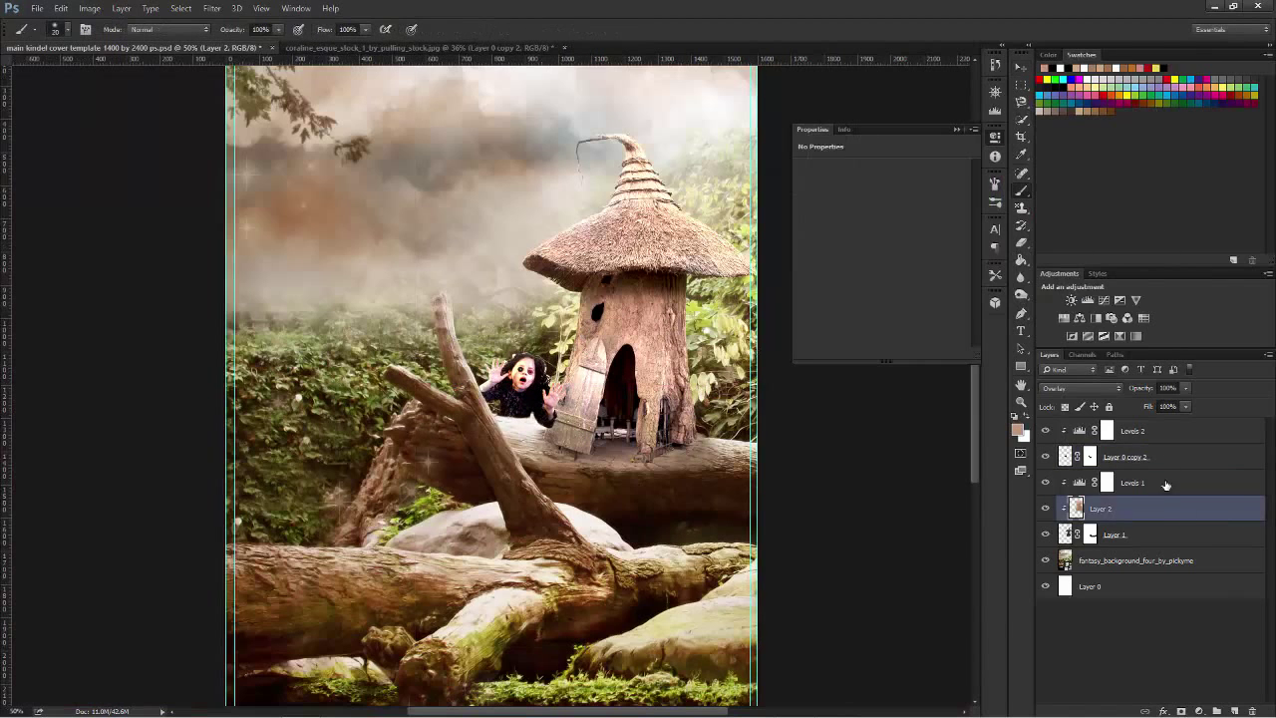
Adjust layer blending and delete the Color Balance 1 adjustment and Layer 3.
click(1081, 387)
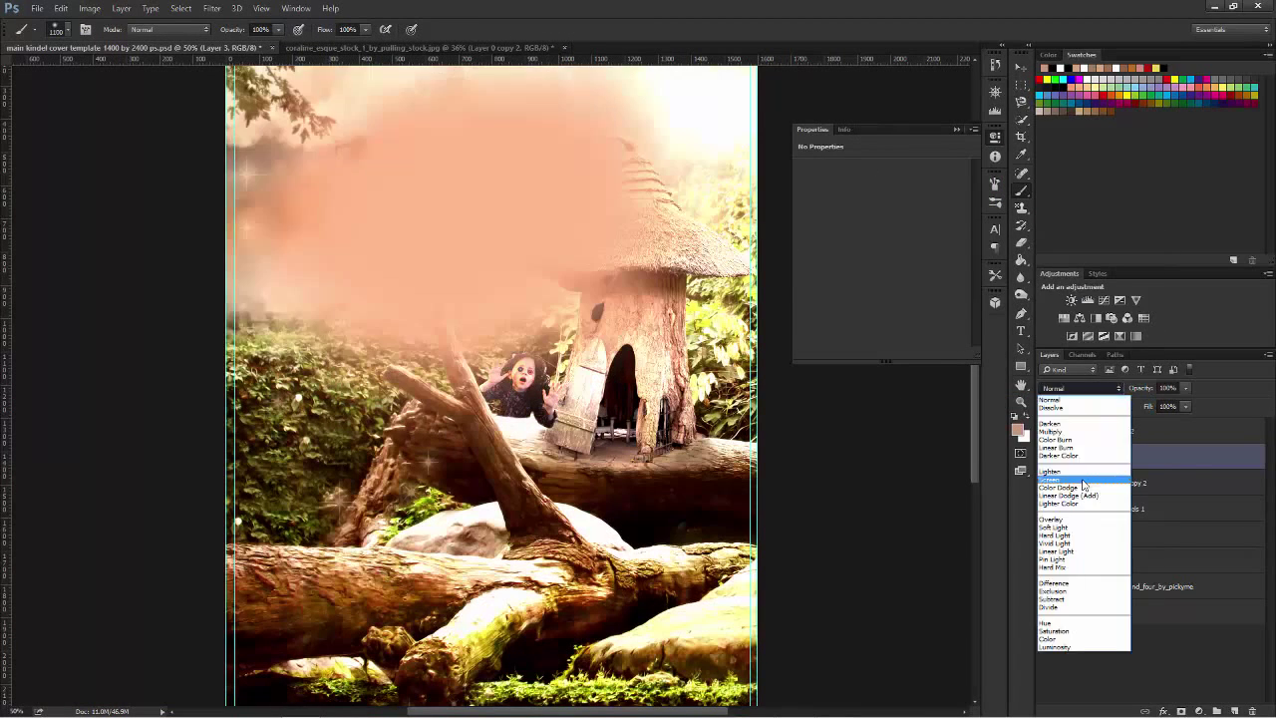
click(1081, 477)
click(1087, 300)
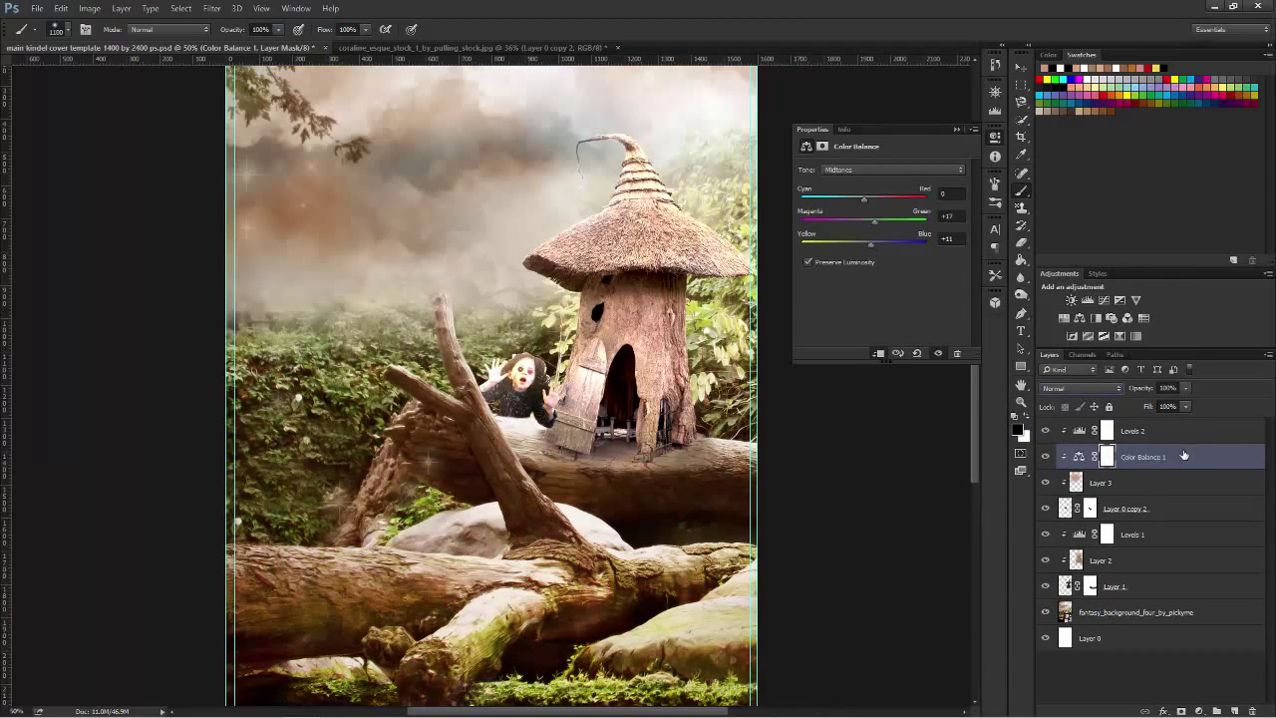
key(Delete)
key(Delete)
Move the girl layer so she peeks over the log by the hut.
key(ctrl+t)
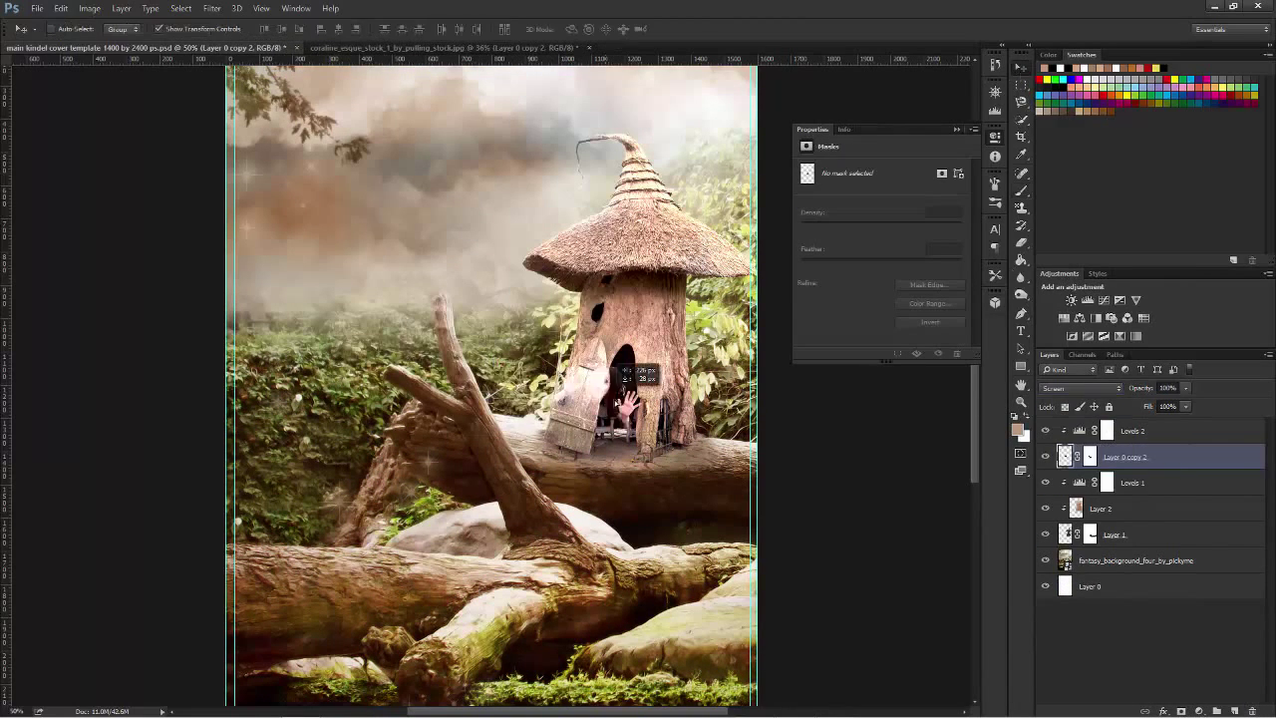
mouse_move(518, 384)
mouse_down()
mouse_move(711, 373)
mouse_move(678, 481)
mouse_move(333, 487)
mouse_up()
key(Return)
key(ctrl+plus)
key(ctrl+plus)
key(ctrl+plus)
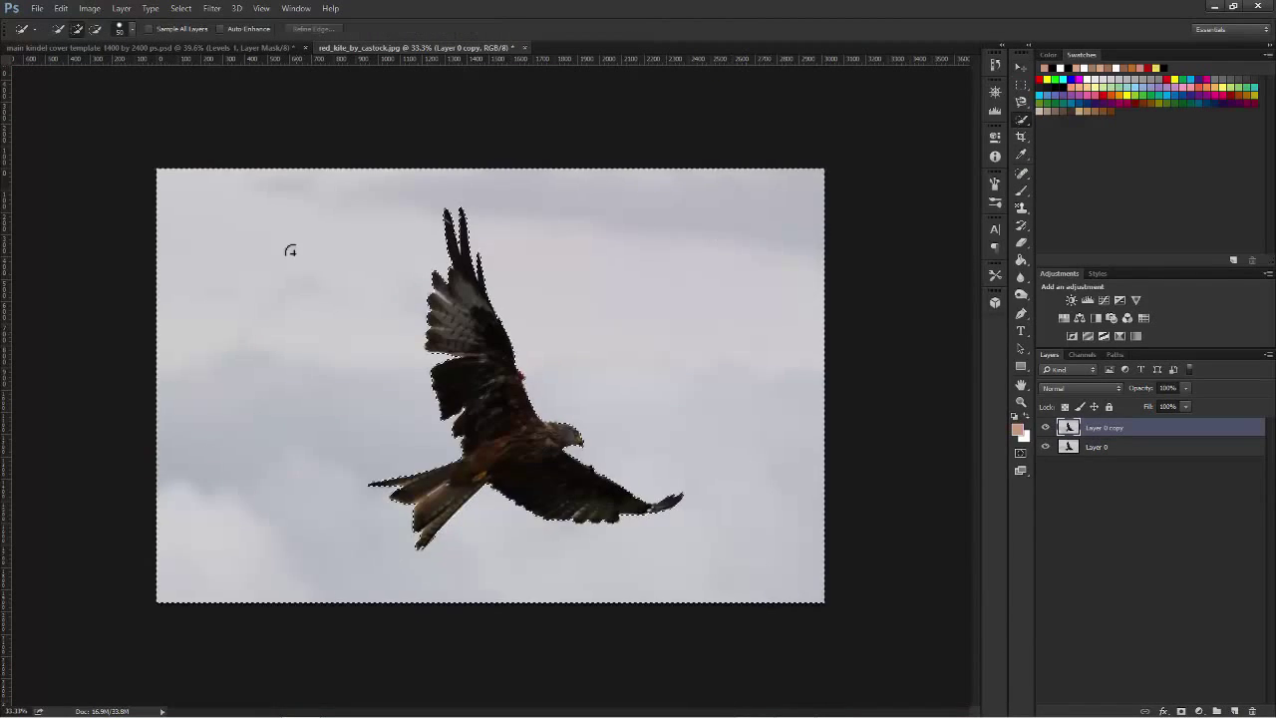
Refine the kite selection's edges and erase stray fringe pixels.
key(ctrl+alt+r)
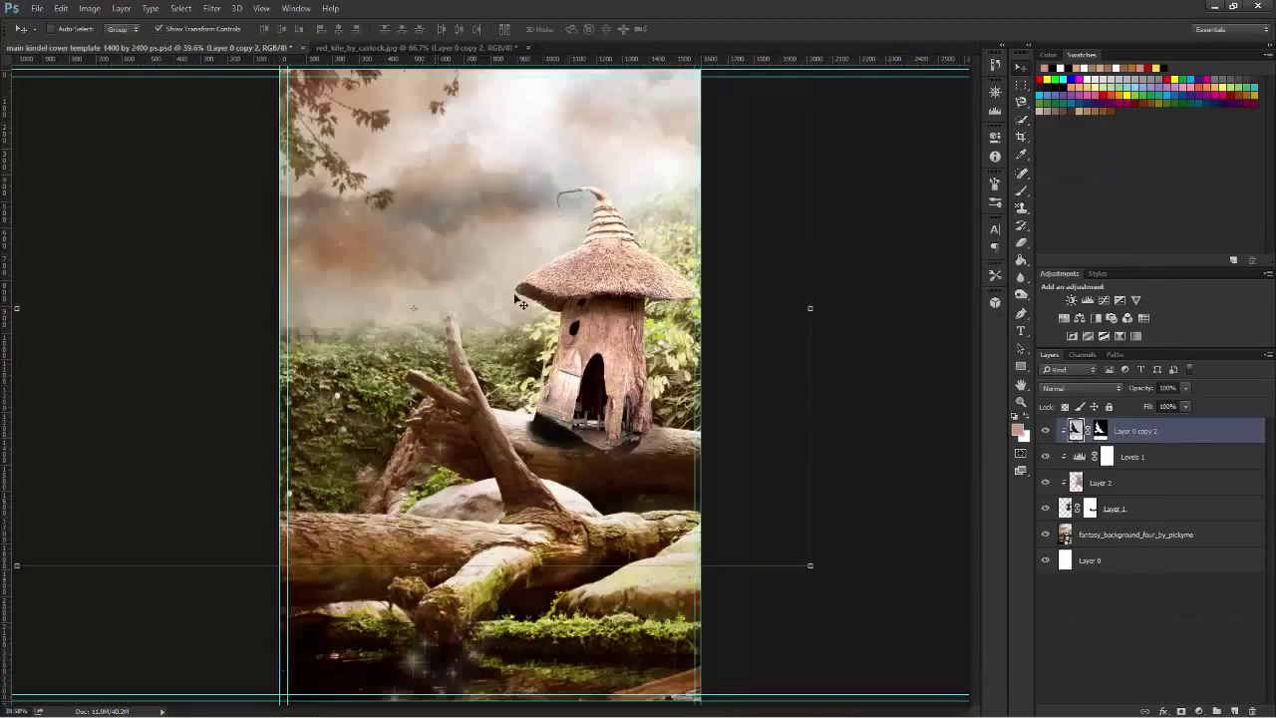
scroll(406, 202, up, 5)
key(e)
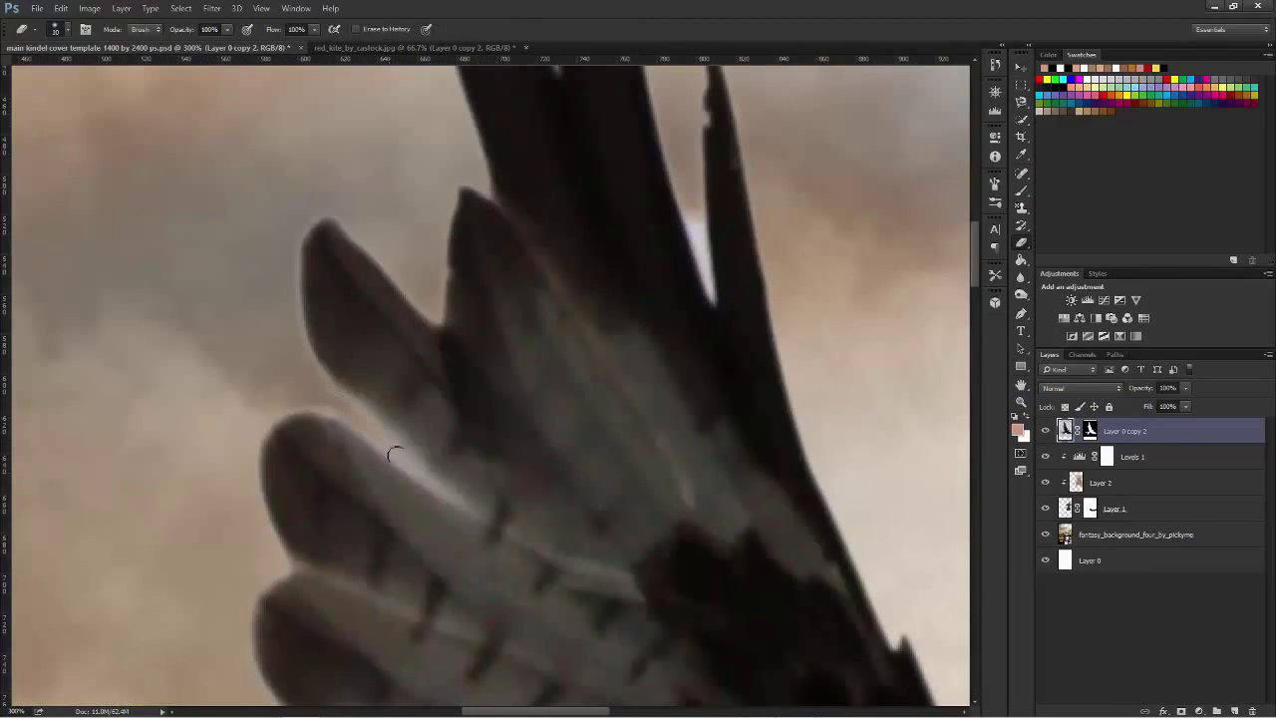
scroll(658, 204, up, 3)
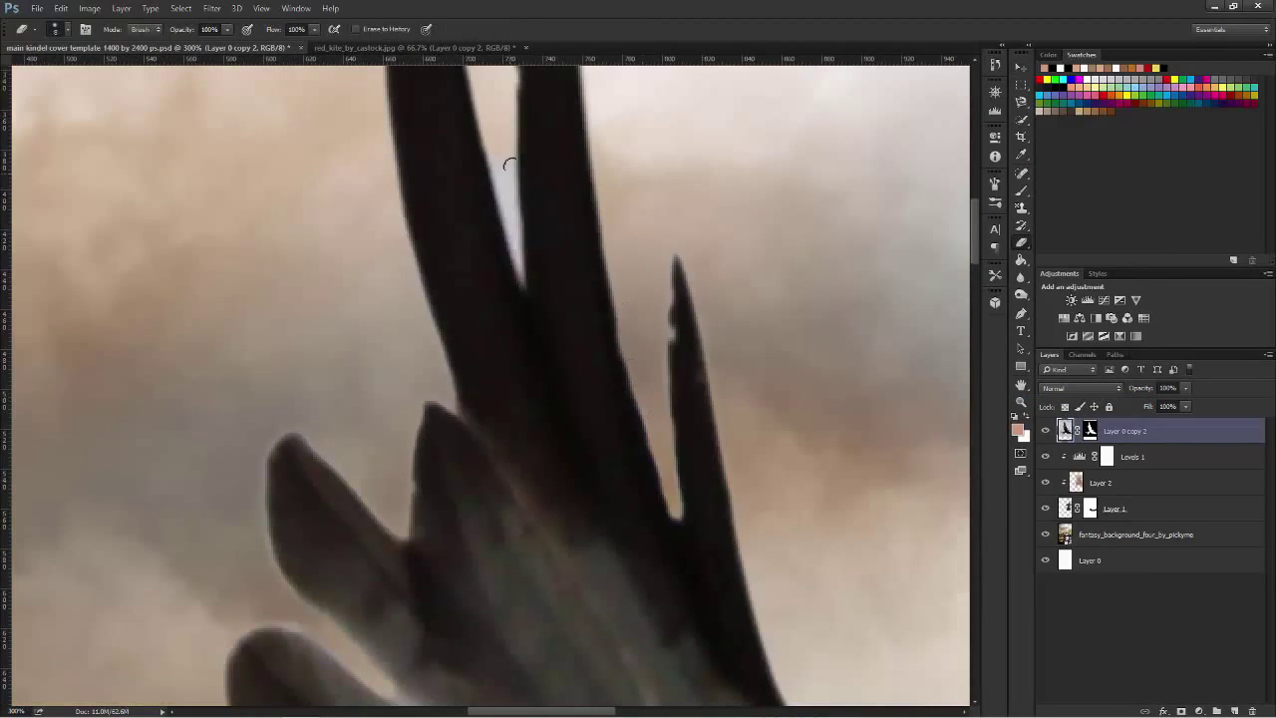
scroll(503, 142, up, 5)
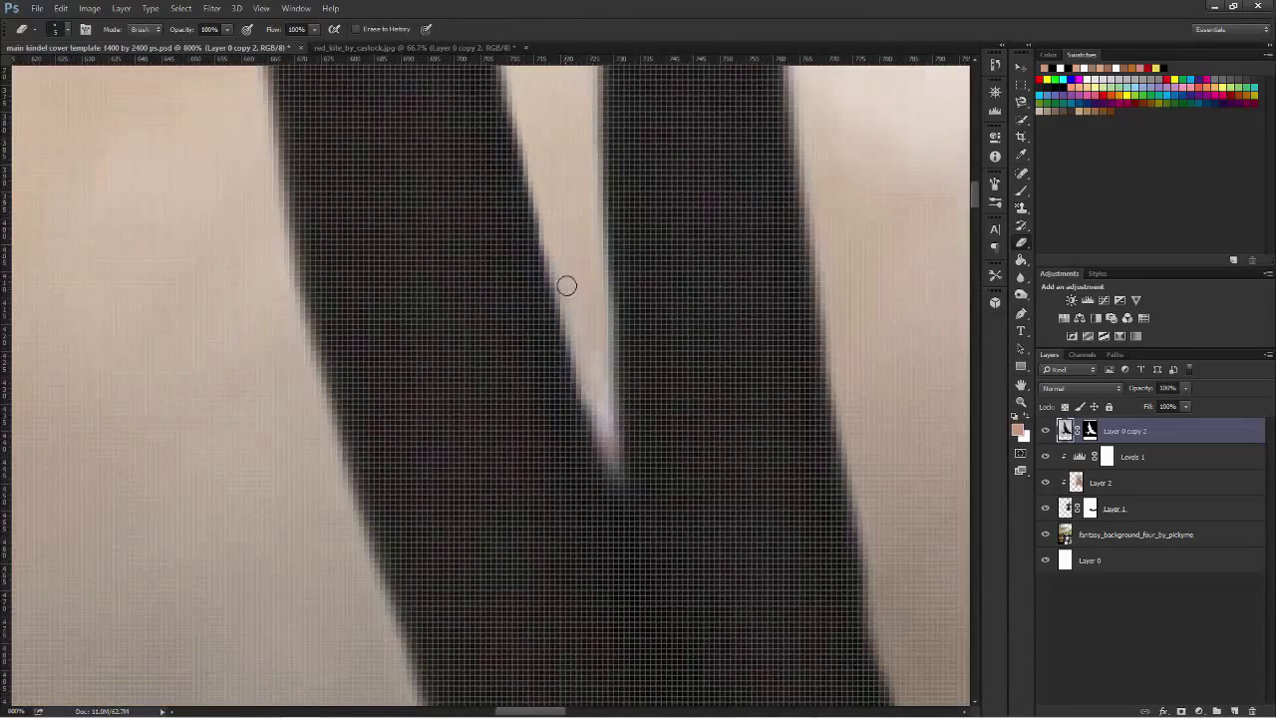
scroll(587, 125, down, 10)
scroll(473, 272, up, 6)
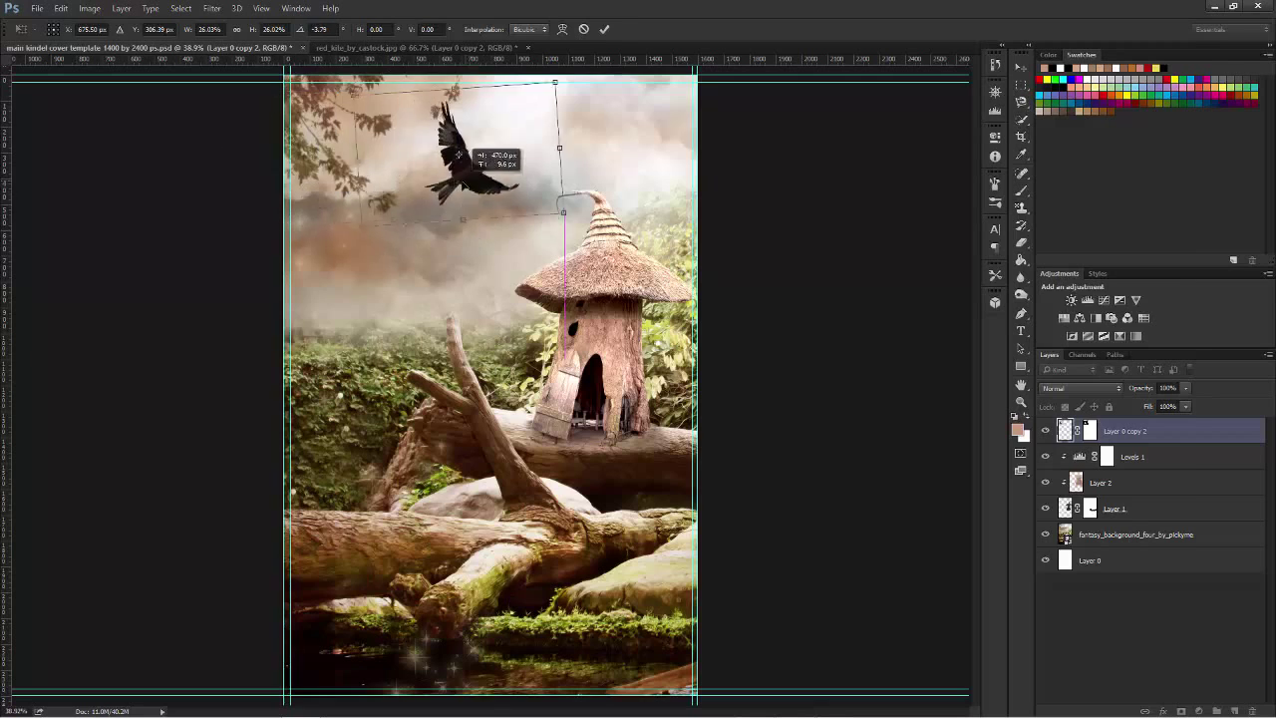
Add a Levels adjustment clipped to the kite layer.
right_click(1167, 457)
click(1096, 369)
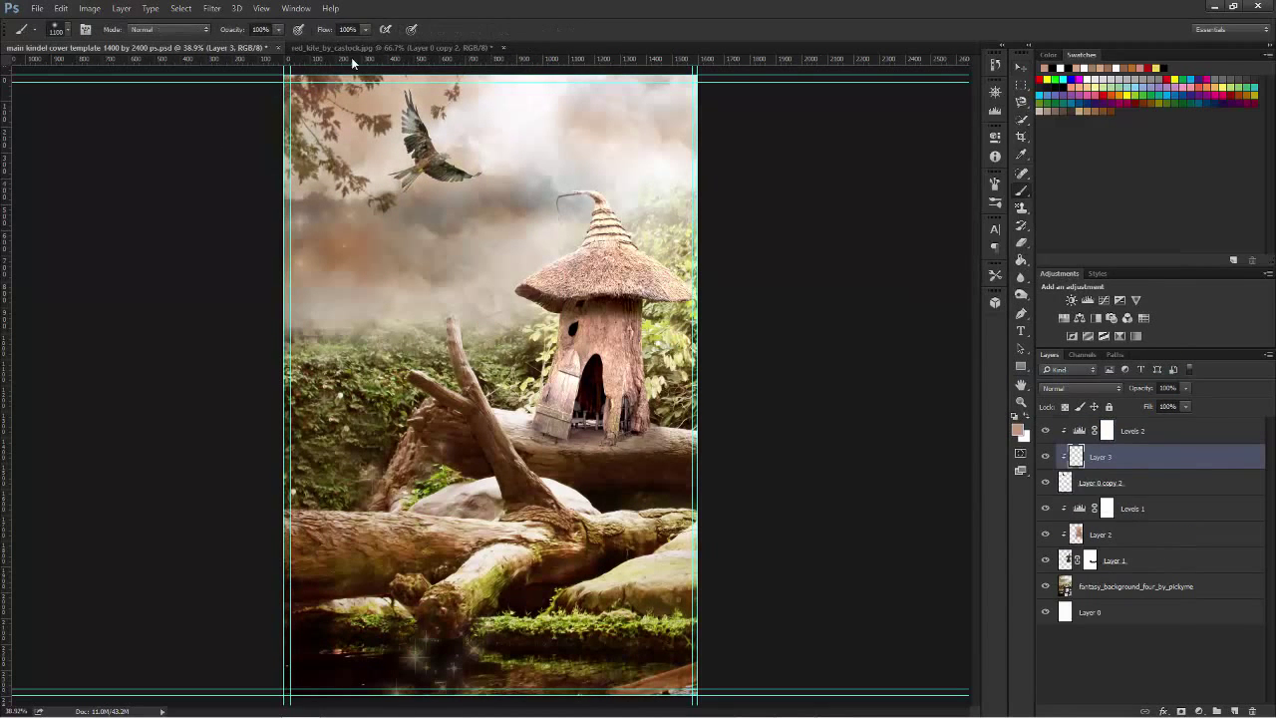
alt+click(1136, 469)
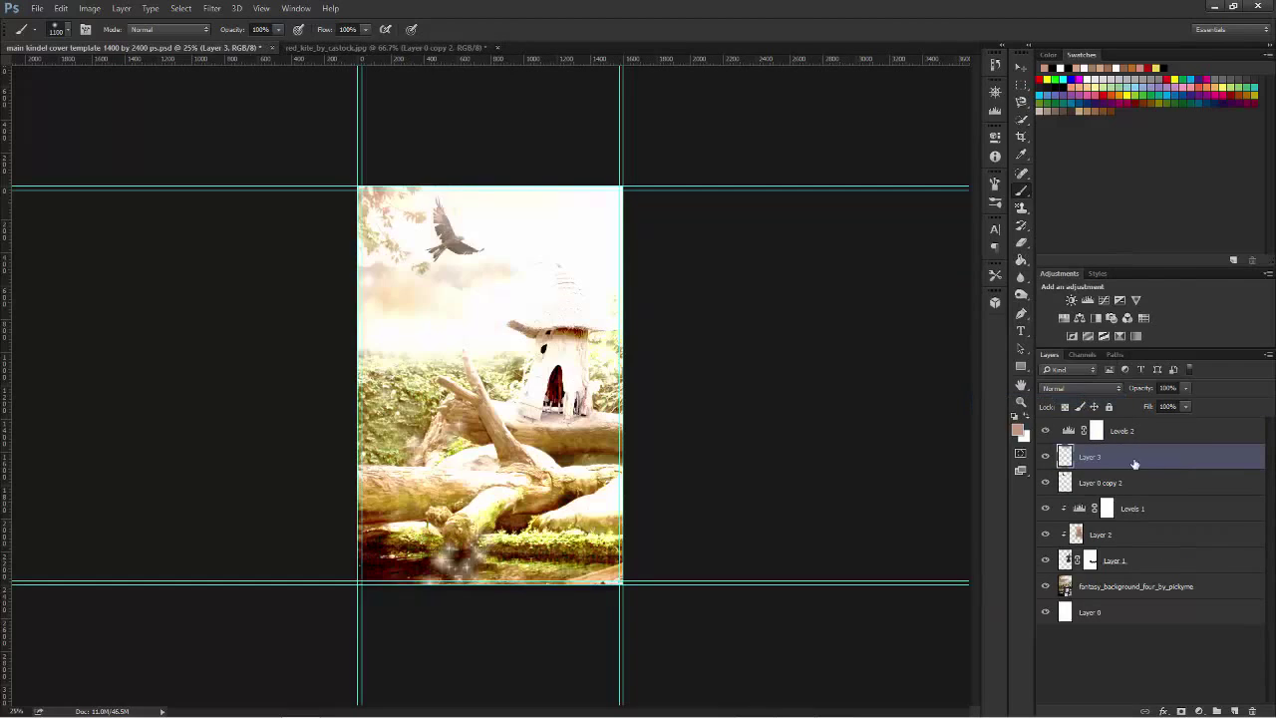
alt+click(1141, 465)
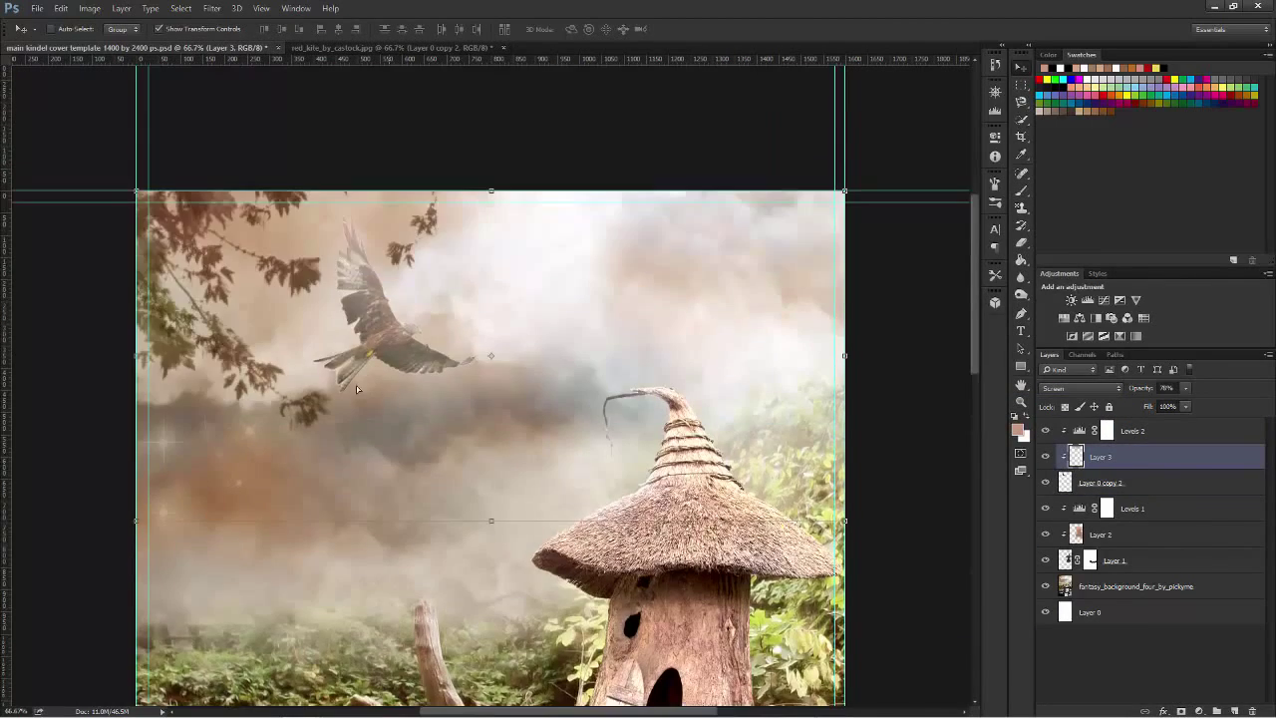
Flip the kite horizontally and place it in the upper right sky.
drag(357, 389, 521, 324)
key(ctrl+t)
right_click(513, 359)
click(603, 532)
drag(671, 323, 714, 331)
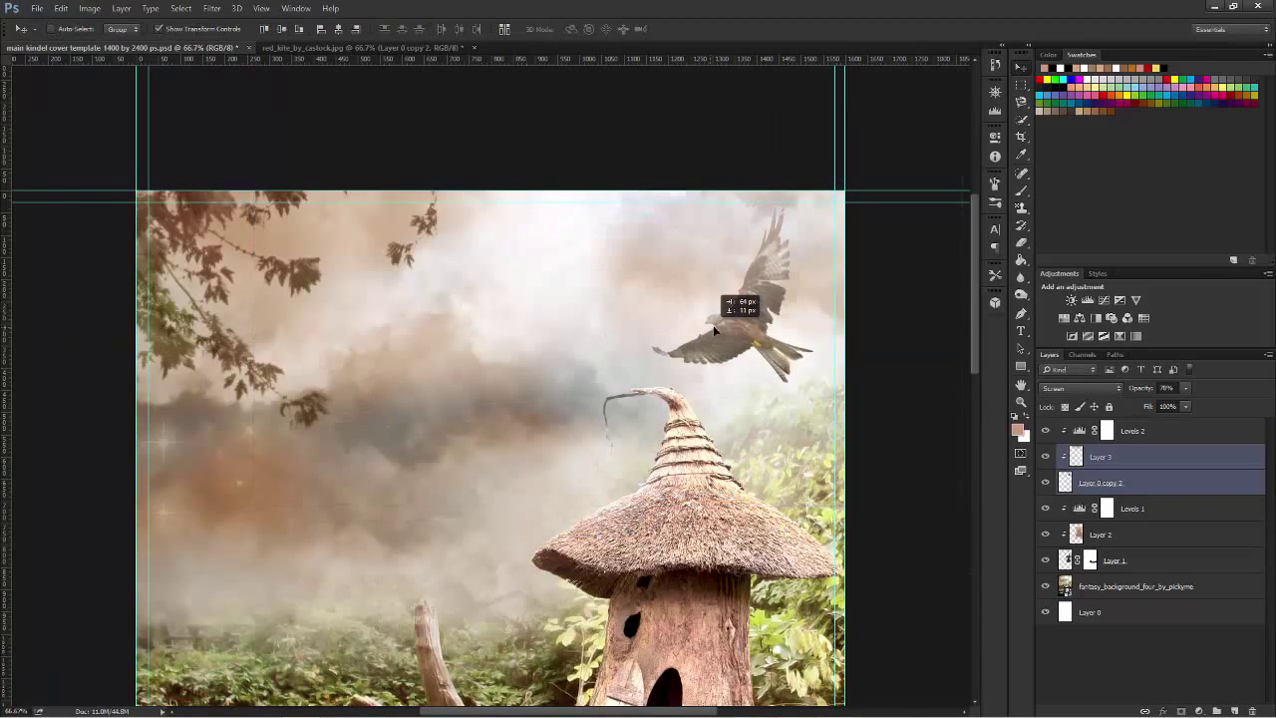
key(ctrl+1)
Merge the kite with its Levels and paint pale haze over it on a new layer.
right_click(1146, 469)
click(1176, 344)
click(1216, 711)
key(b)
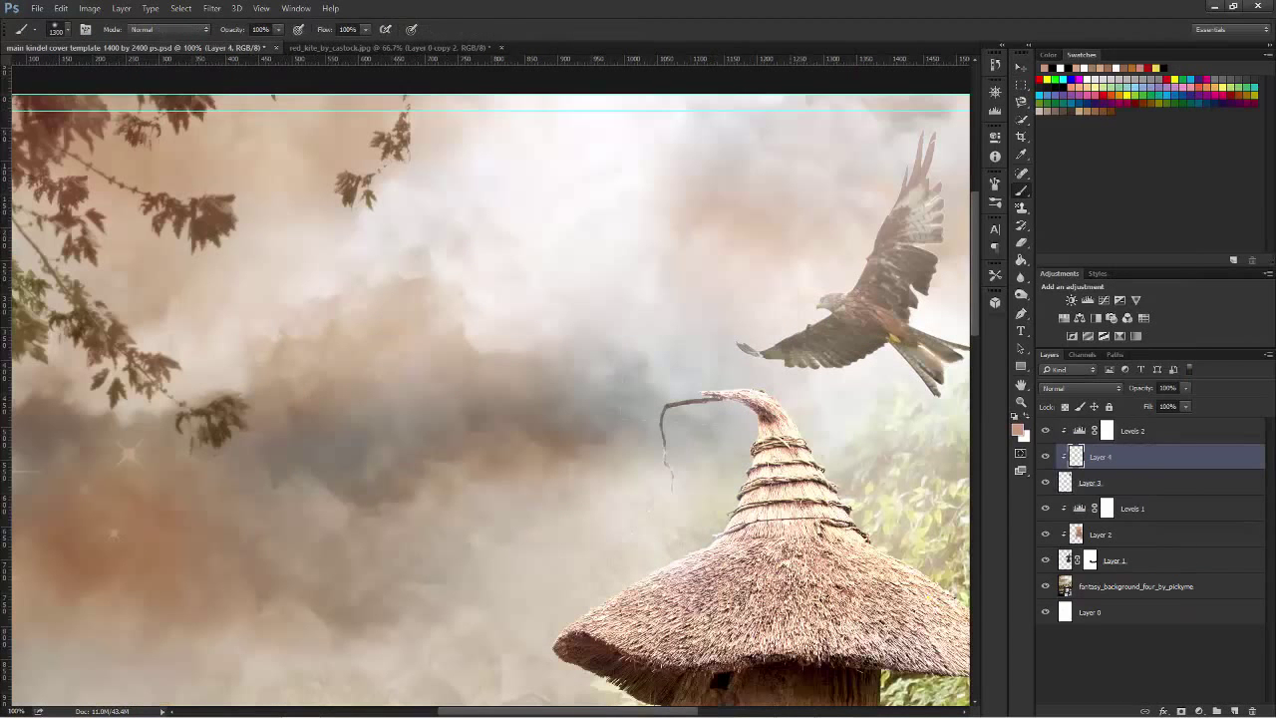
drag(877, 179, 787, 339)
drag(738, 299, 431, 412)
Erase parts of the kite so it fades into the mist.
key(e)
click(1126, 482)
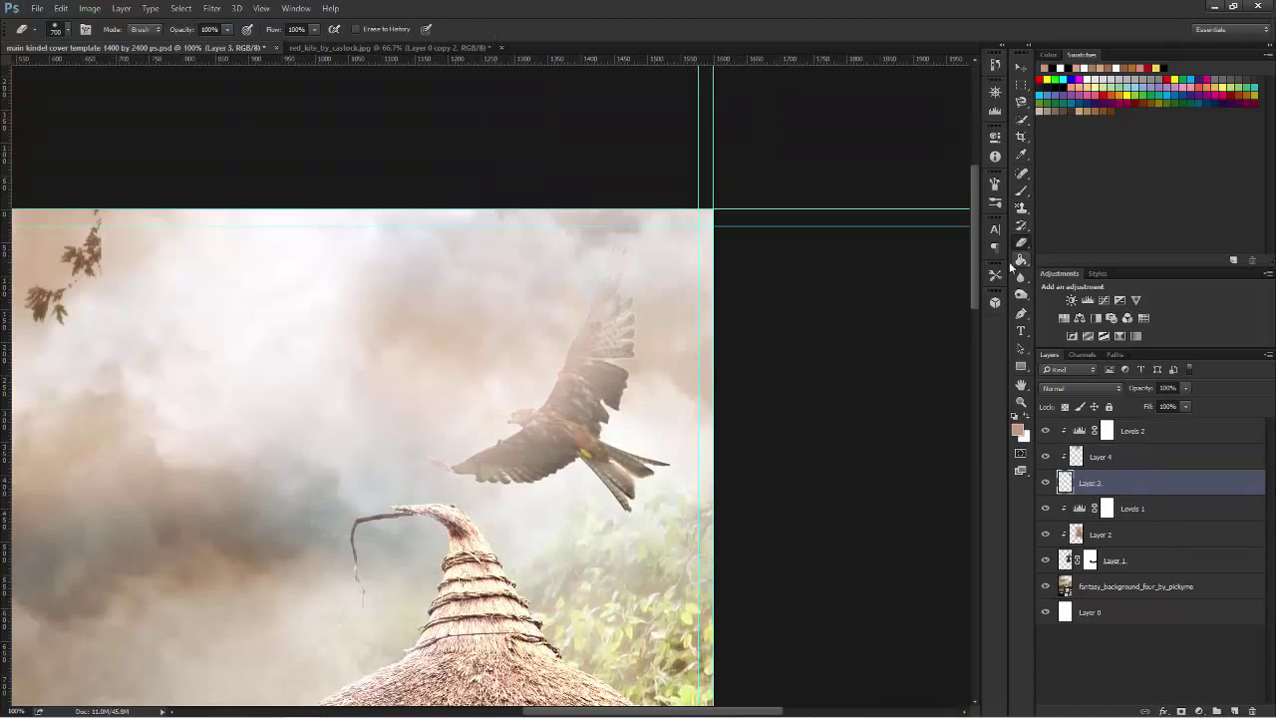
drag(637, 329, 469, 468)
drag(618, 269, 438, 464)
key(bracketleft)
key(bracketleft)
key(bracketleft)
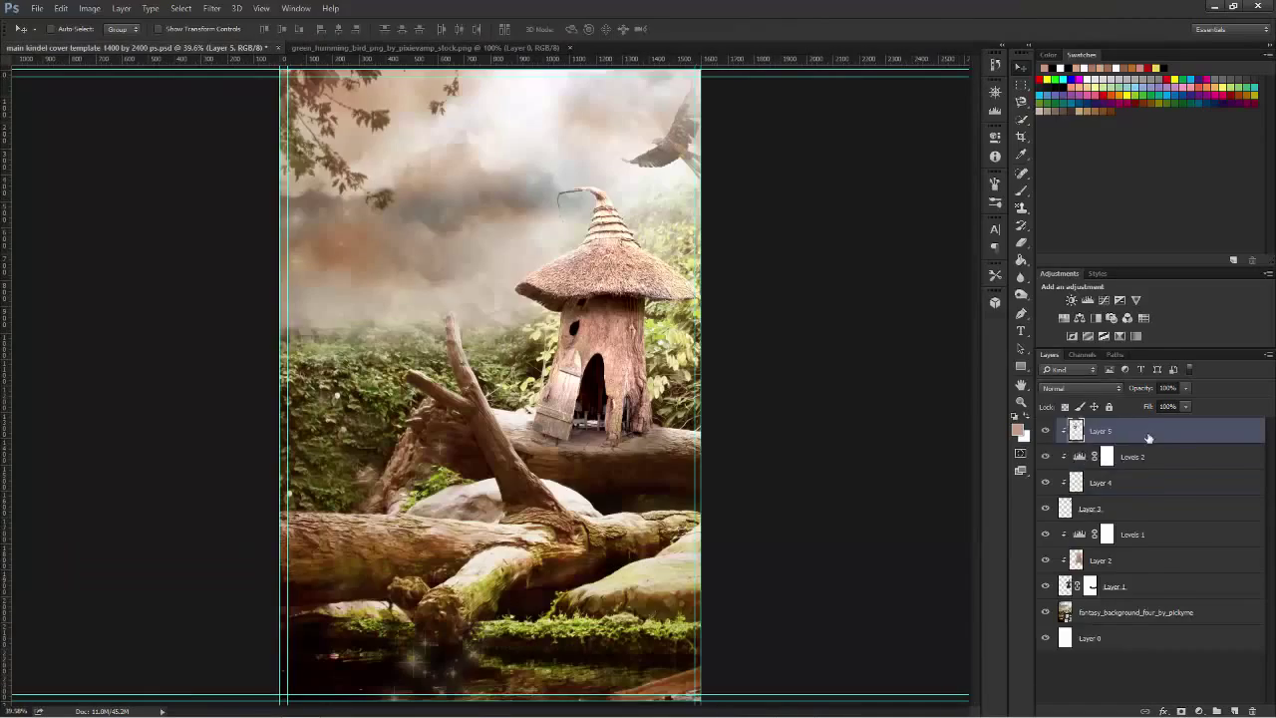
Bring the hummingbirds into the cover and shrink them beside the hut.
drag(342, 209, 398, 344)
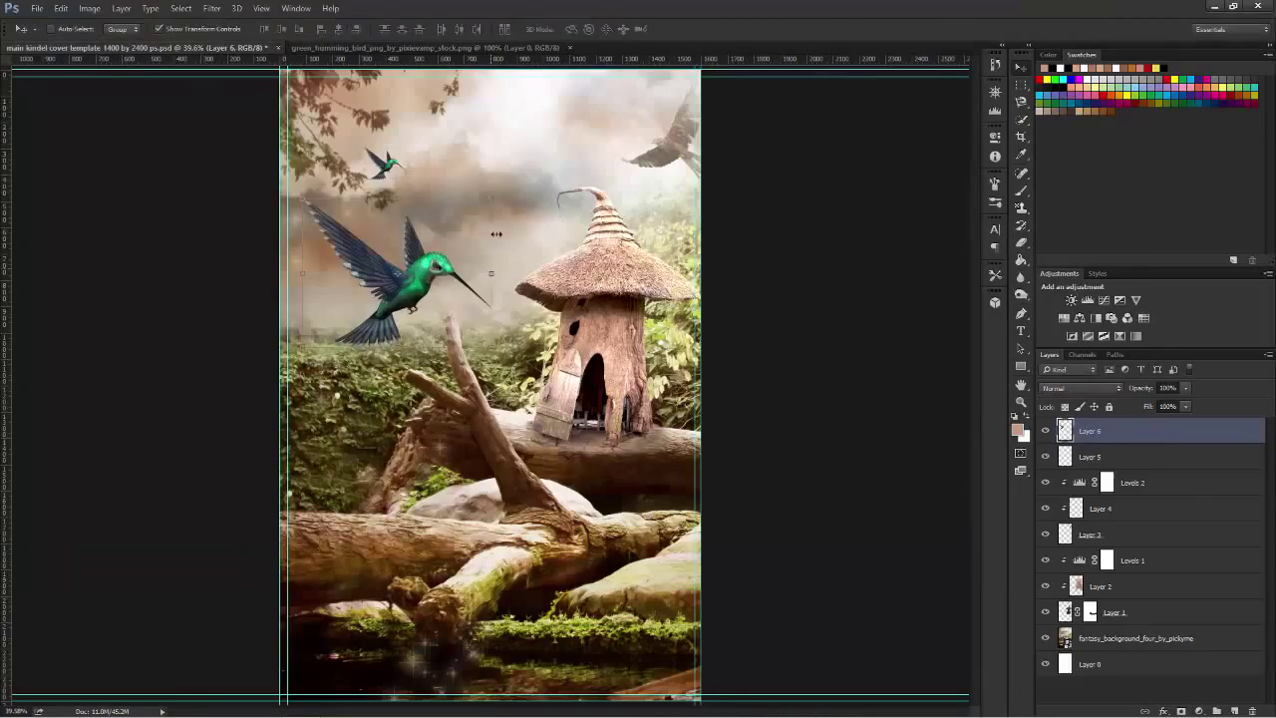
drag(468, 205, 442, 269)
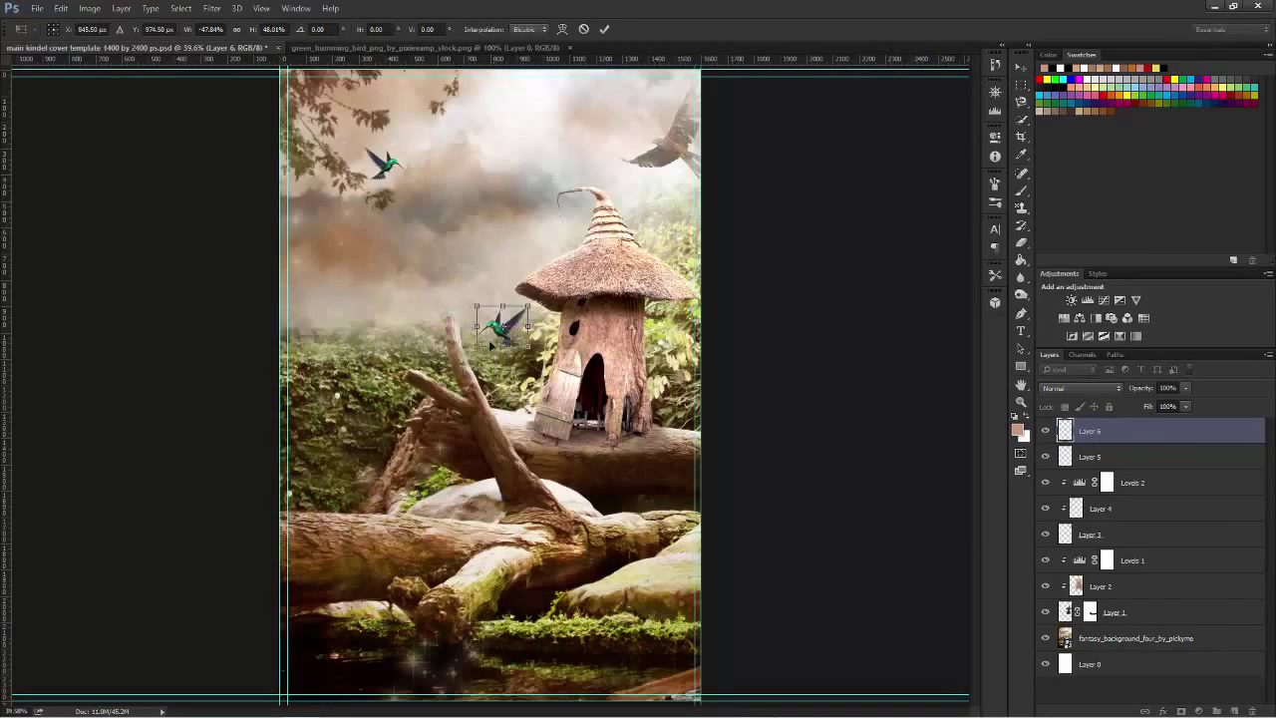
key(Return)
Clip the Levels adjustment layer to the layer below.
right_click(1110, 594)
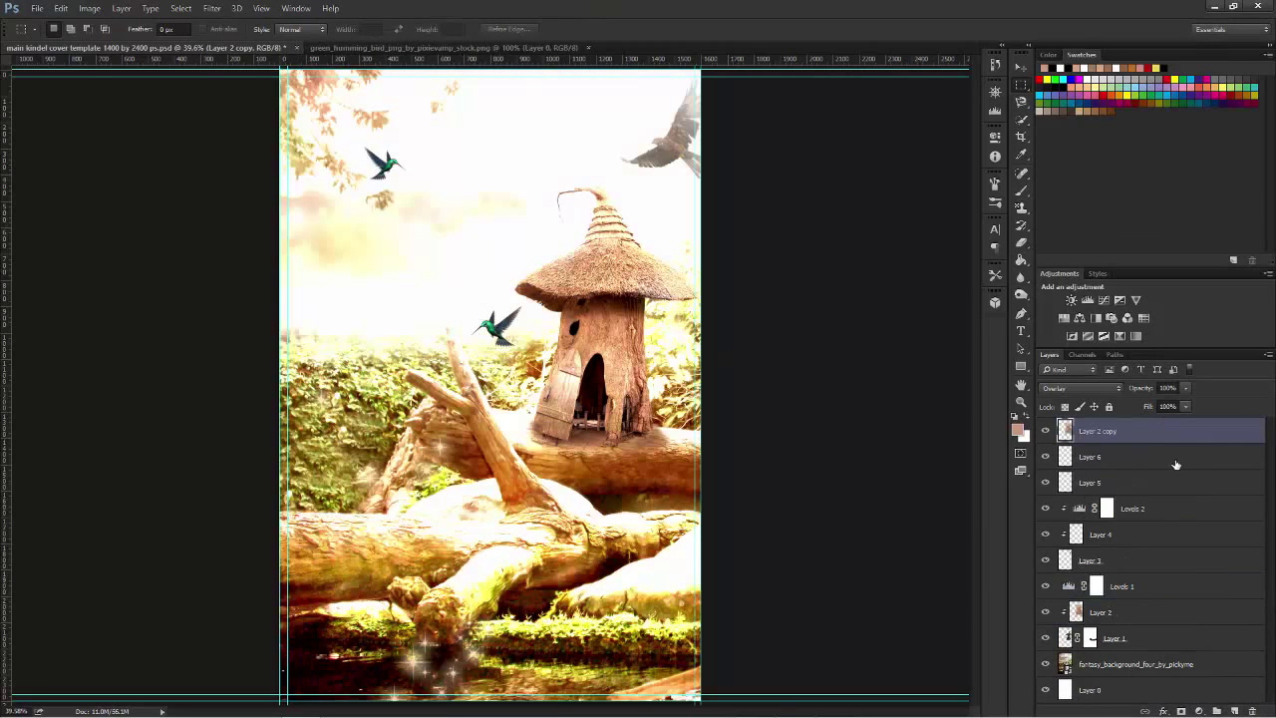
click(1121, 586)
right_click(1121, 586)
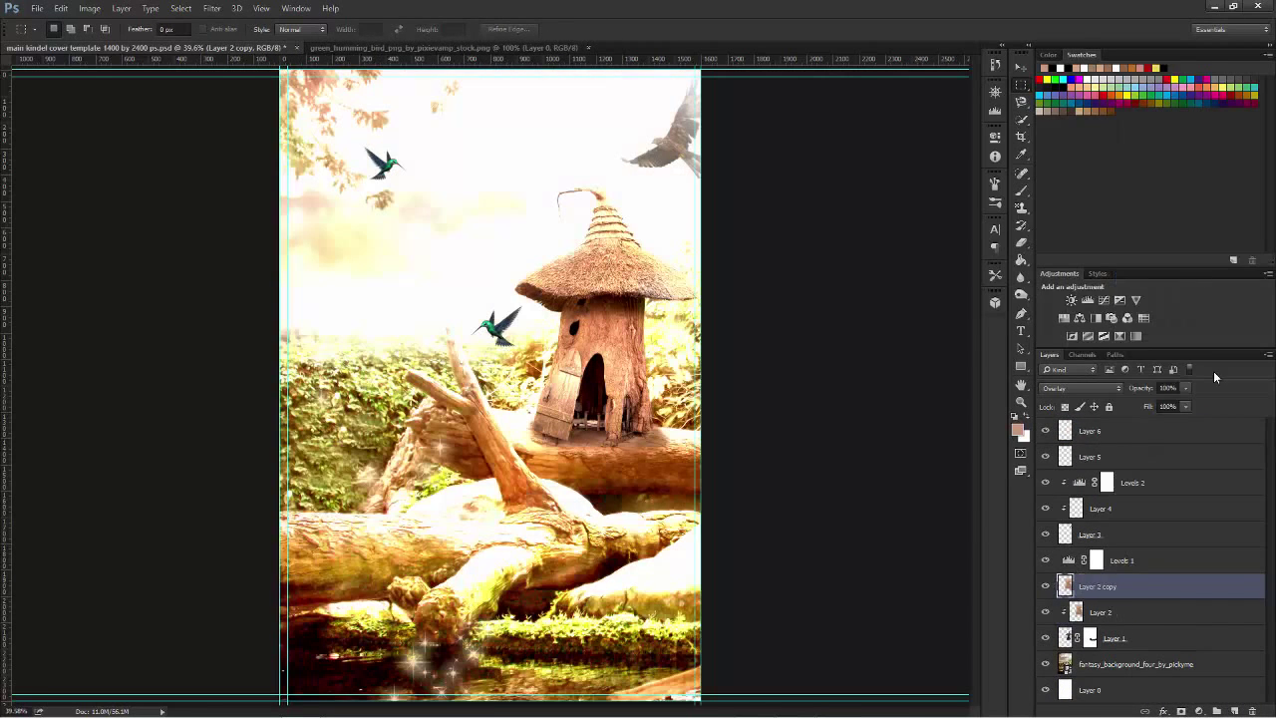
click(1161, 269)
Enlarge the cloud copy over the sky and set it to Screen blend mode.
click(1089, 456)
key(ctrl+t)
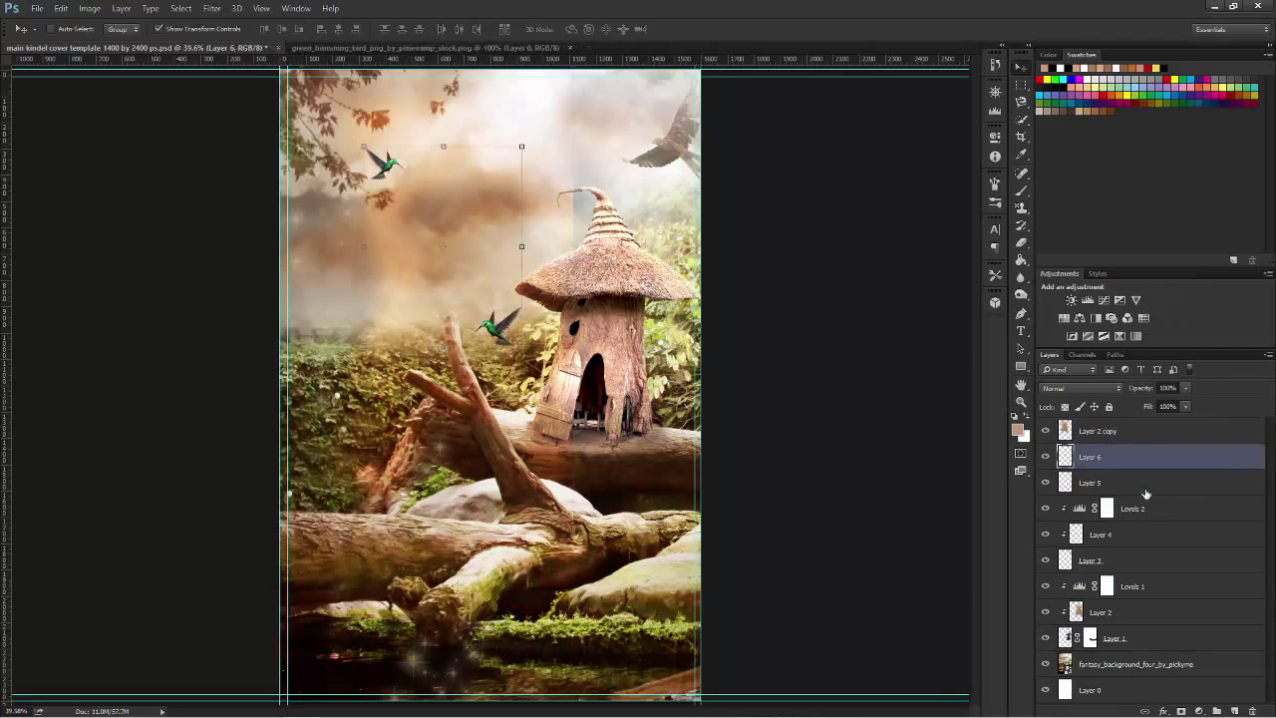
mouse_move(638, 100)
mouse_down()
mouse_move(563, 127)
mouse_move(586, 90)
mouse_up()
key(Return)
click(1097, 431)
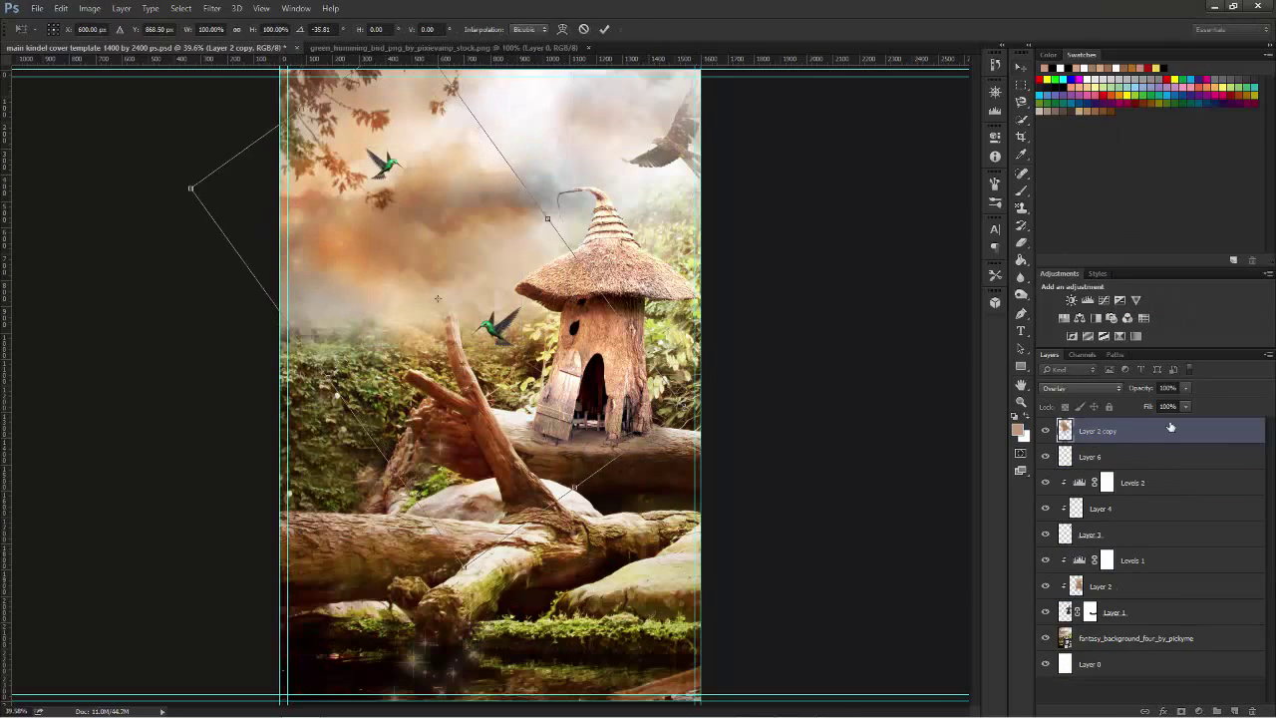
click(1081, 387)
click(1080, 482)
Mask the cloud copy and paint away the mist on the cover's left side.
click(1020, 189)
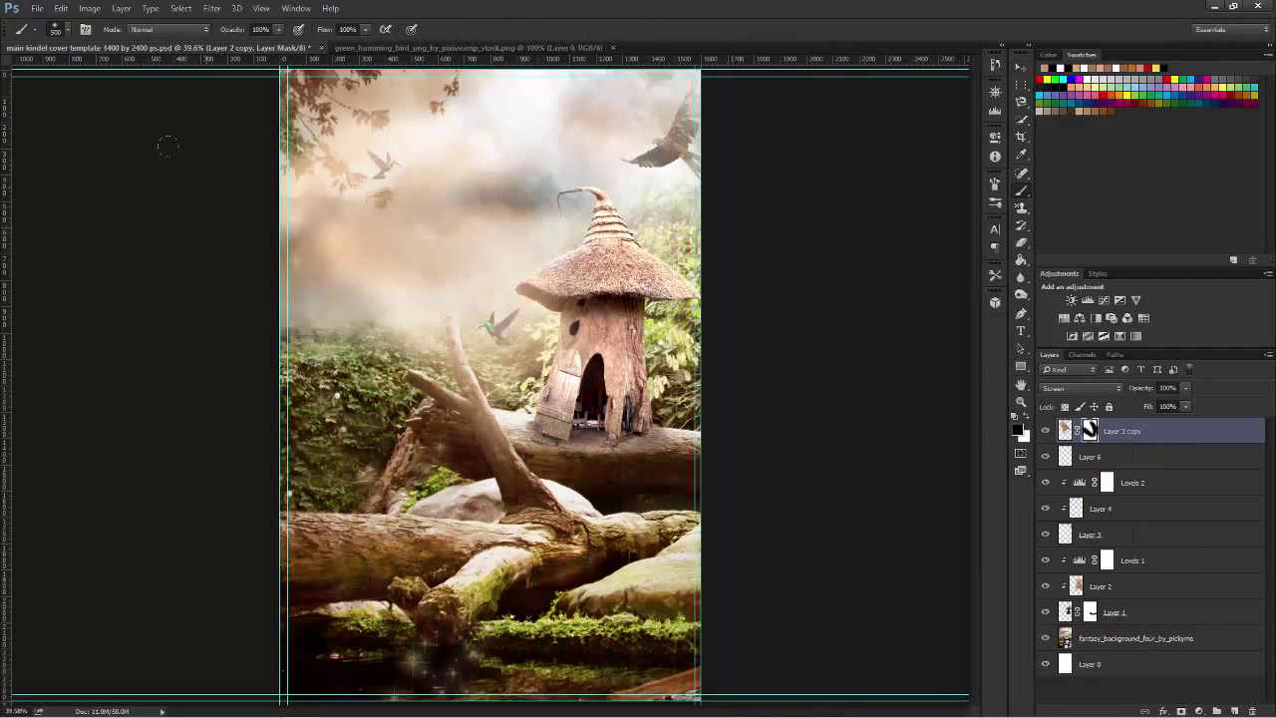
key(ctrl+z)
key(ctrl+z)
key(ctrl+minus)
key(ctrl+minus)
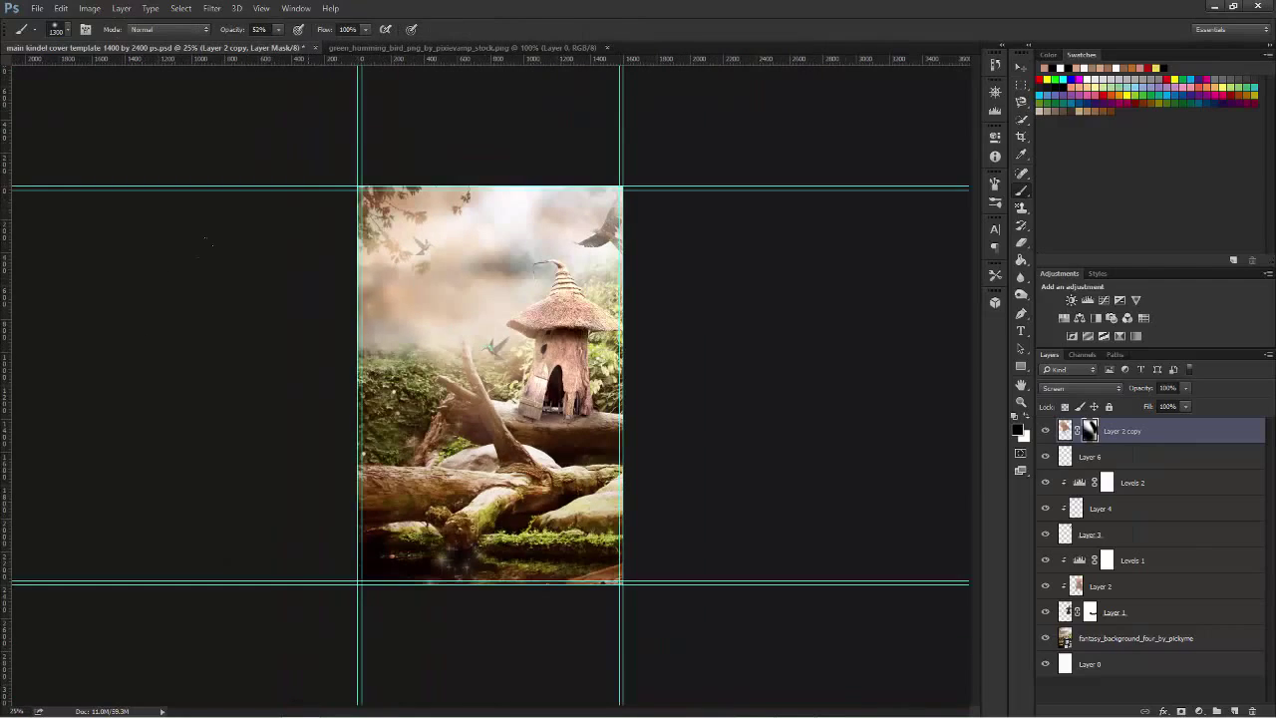
key(ctrl+plus)
key(ctrl+plus)
key(ctrl+plus)
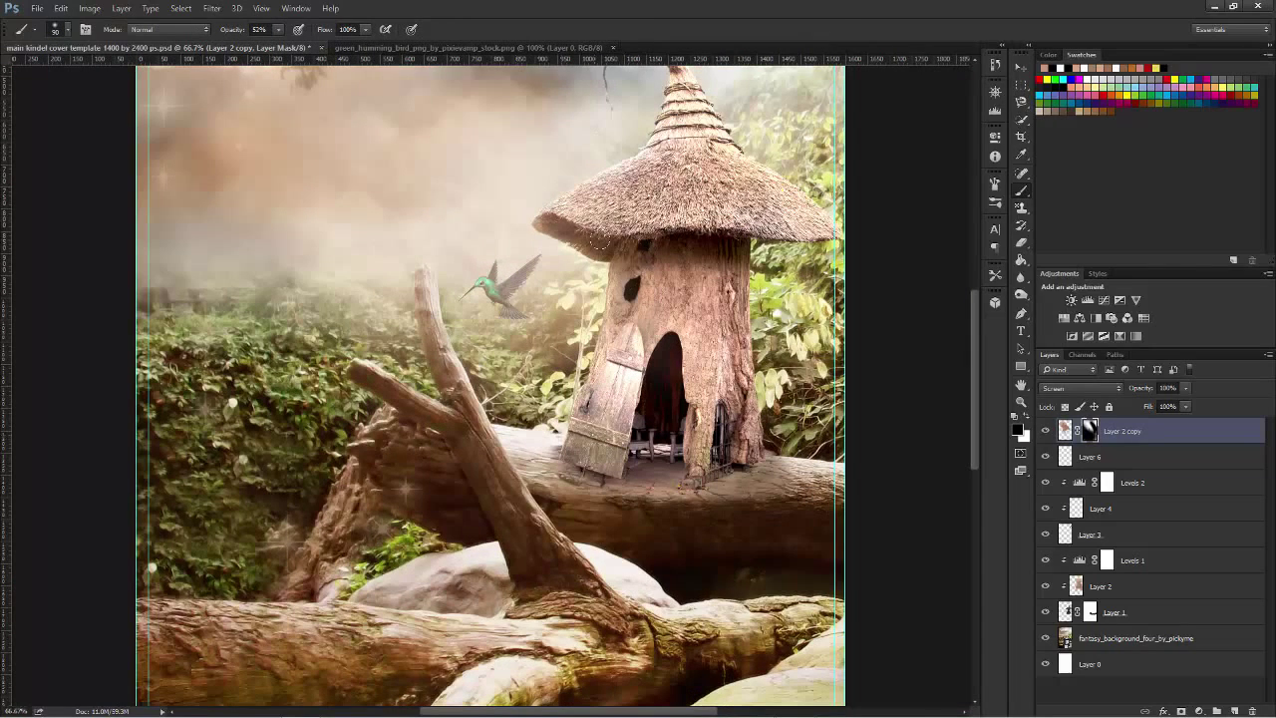
drag(261, 399, 336, 603)
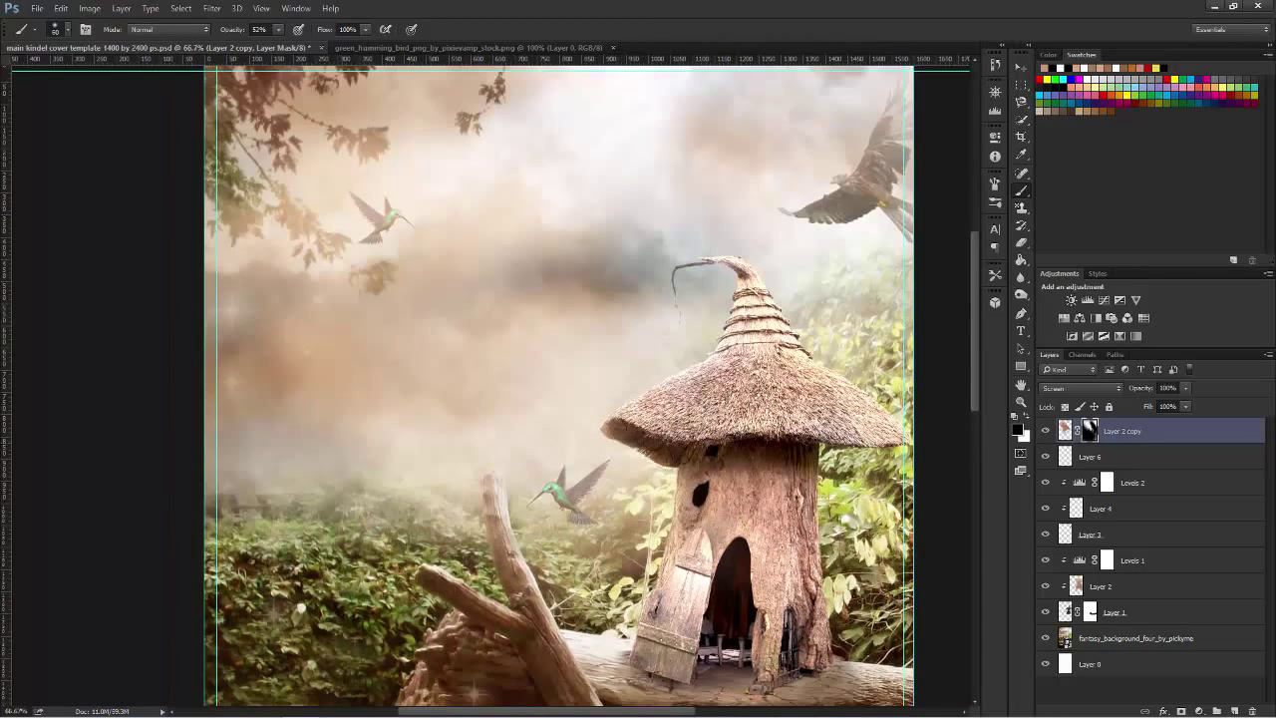
mouse_move(372, 526)
mouse_down()
mouse_move(398, 419)
mouse_move(341, 459)
mouse_up()
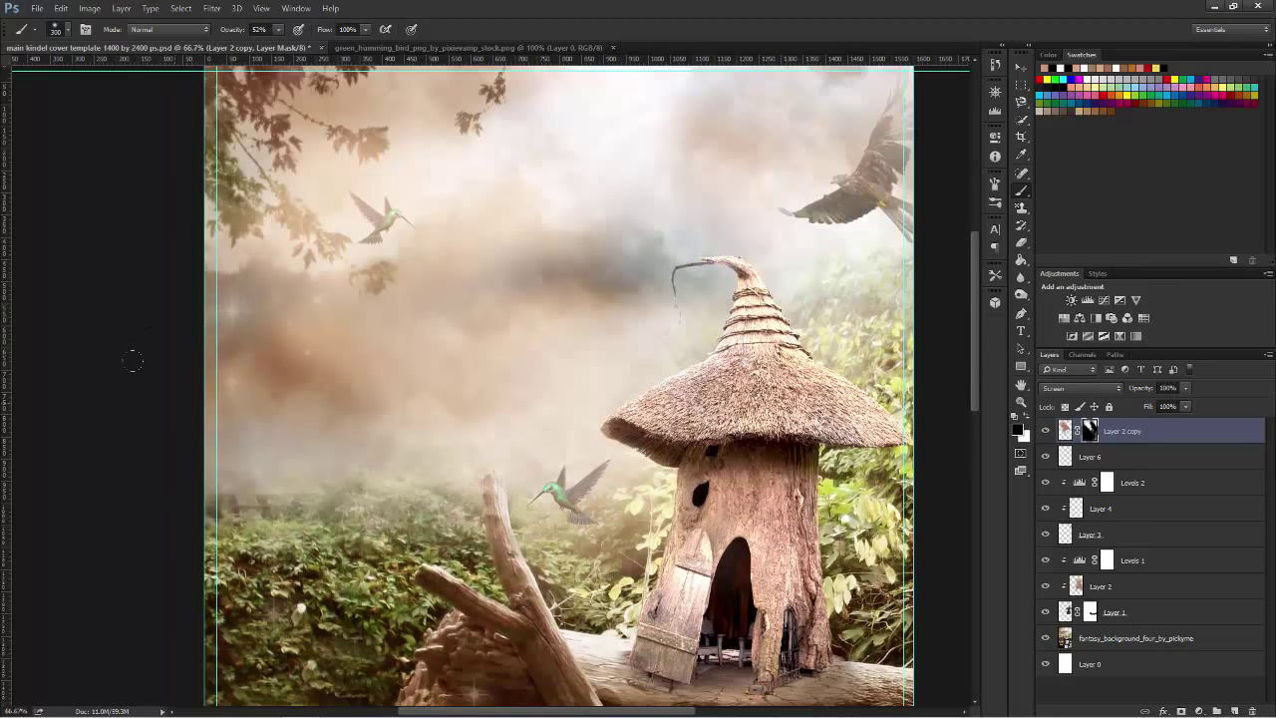
Add a clipped Curves adjustment with an S-curve for more contrast.
click(1089, 457)
click(1087, 300)
key(ctrl+alt+g)
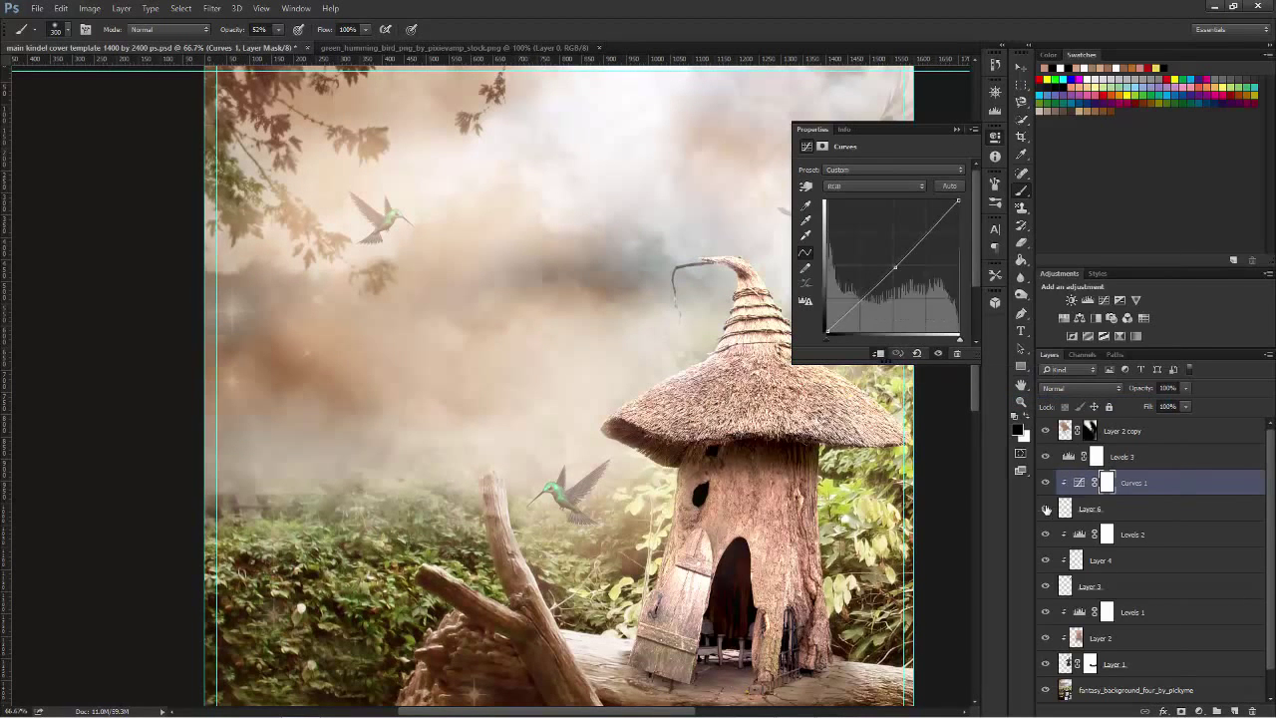
drag(895, 267, 891, 260)
drag(857, 300, 857, 315)
click(955, 129)
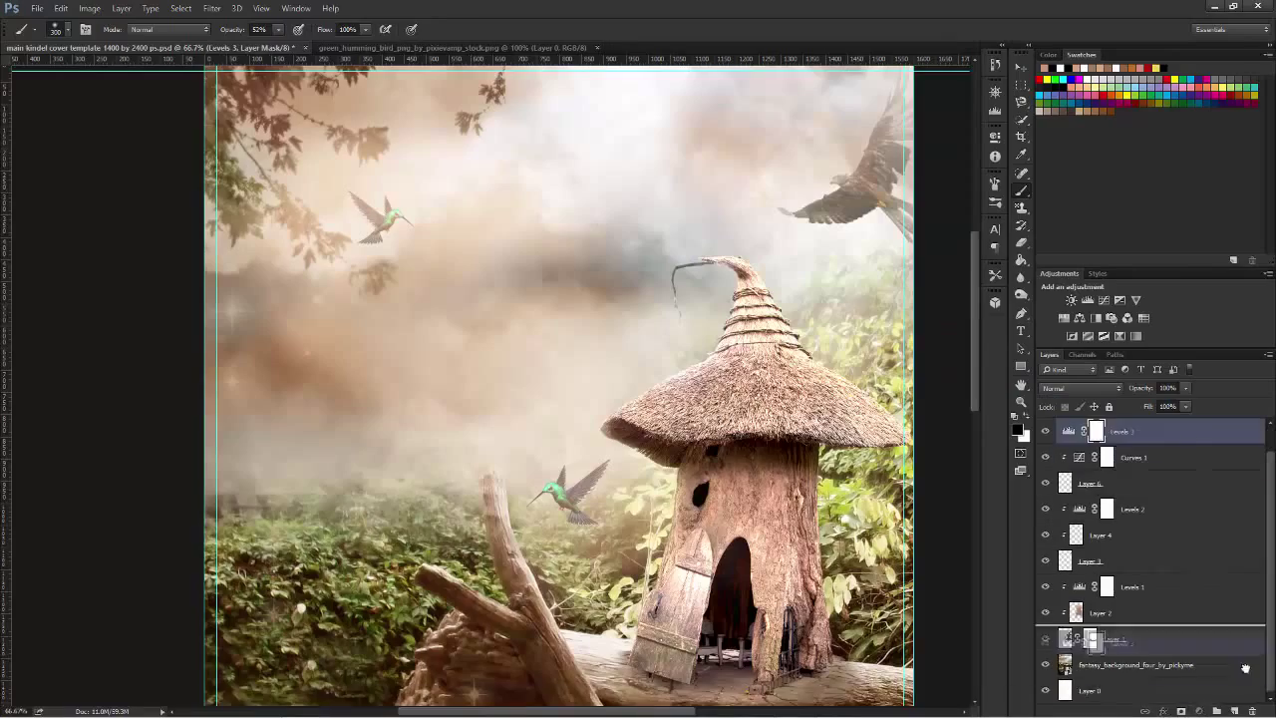
click(1121, 431)
scroll(693, 145, up, 2)
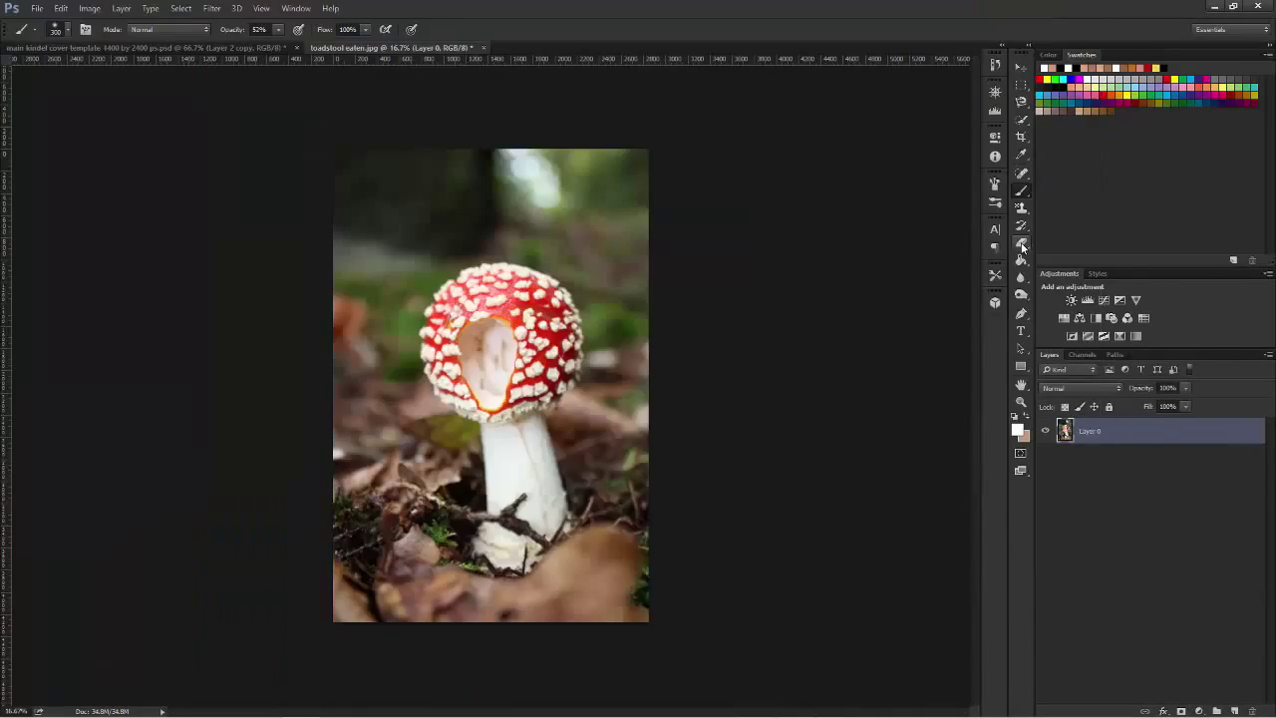
Trace a Pen path around the red toadstool's cap and stem.
scroll(673, 503, up, 5)
key(m)
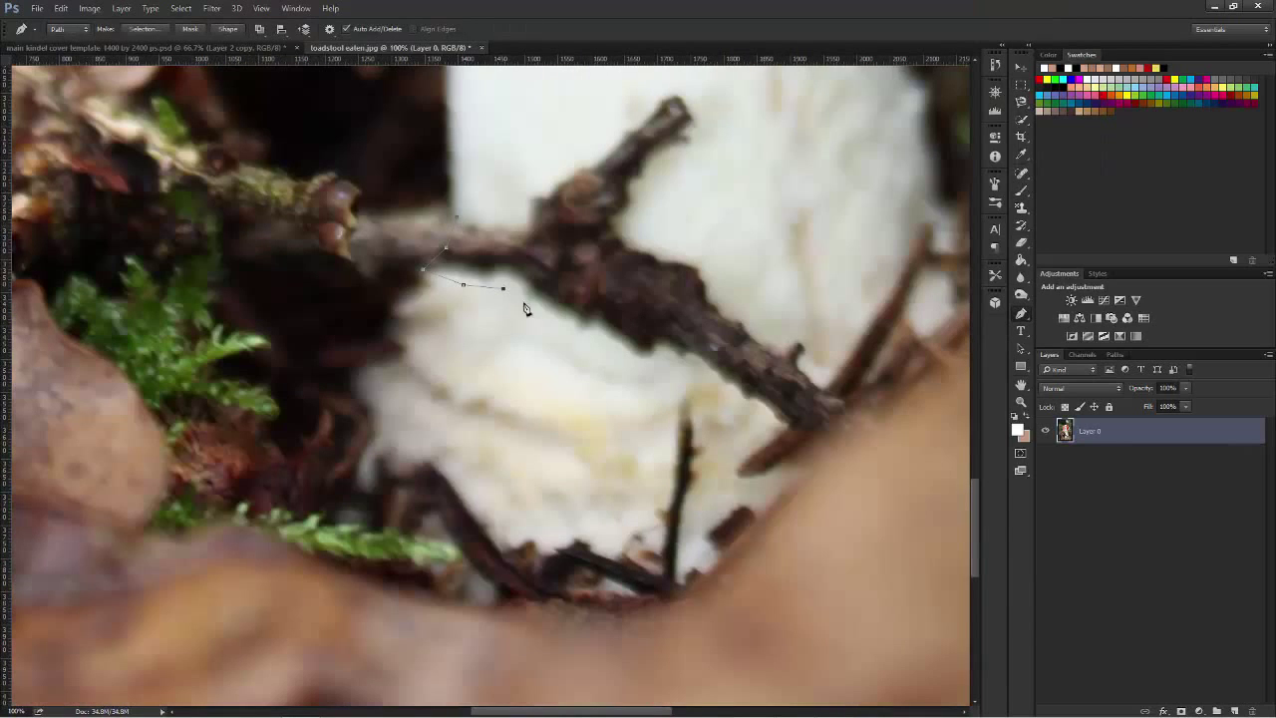
key(ctrl+Return)
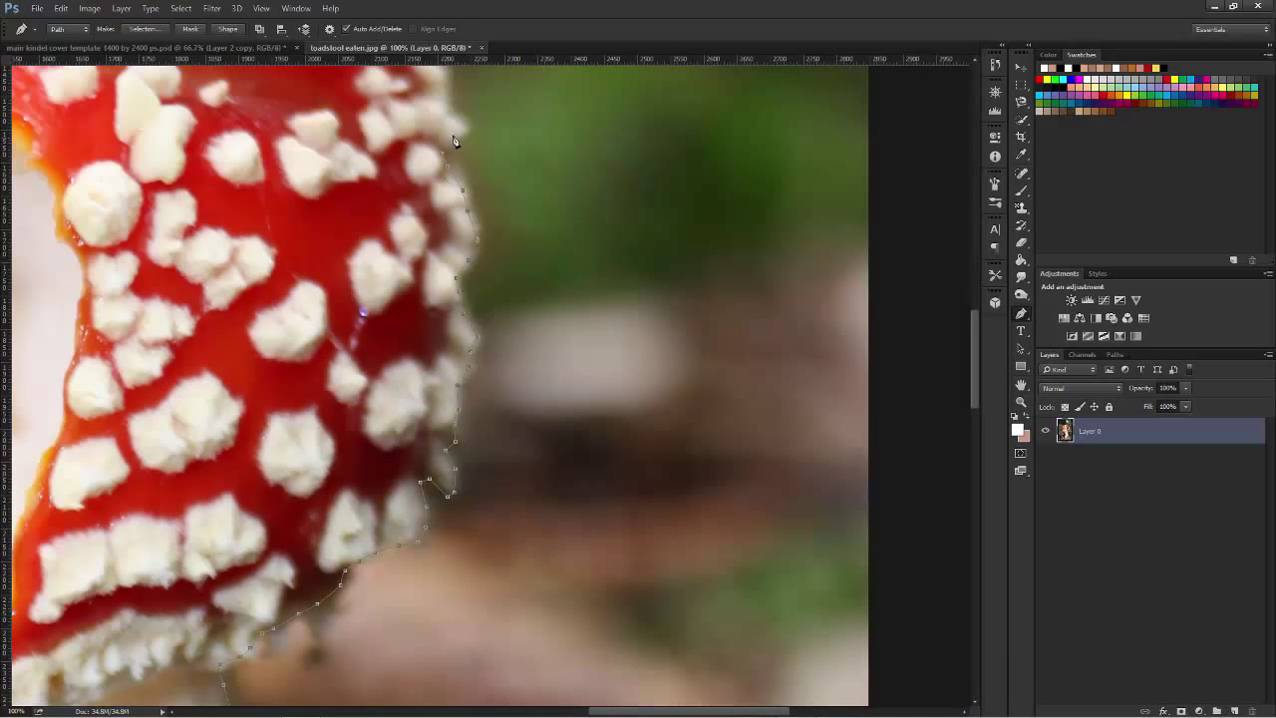
drag(453, 139, 500, 493)
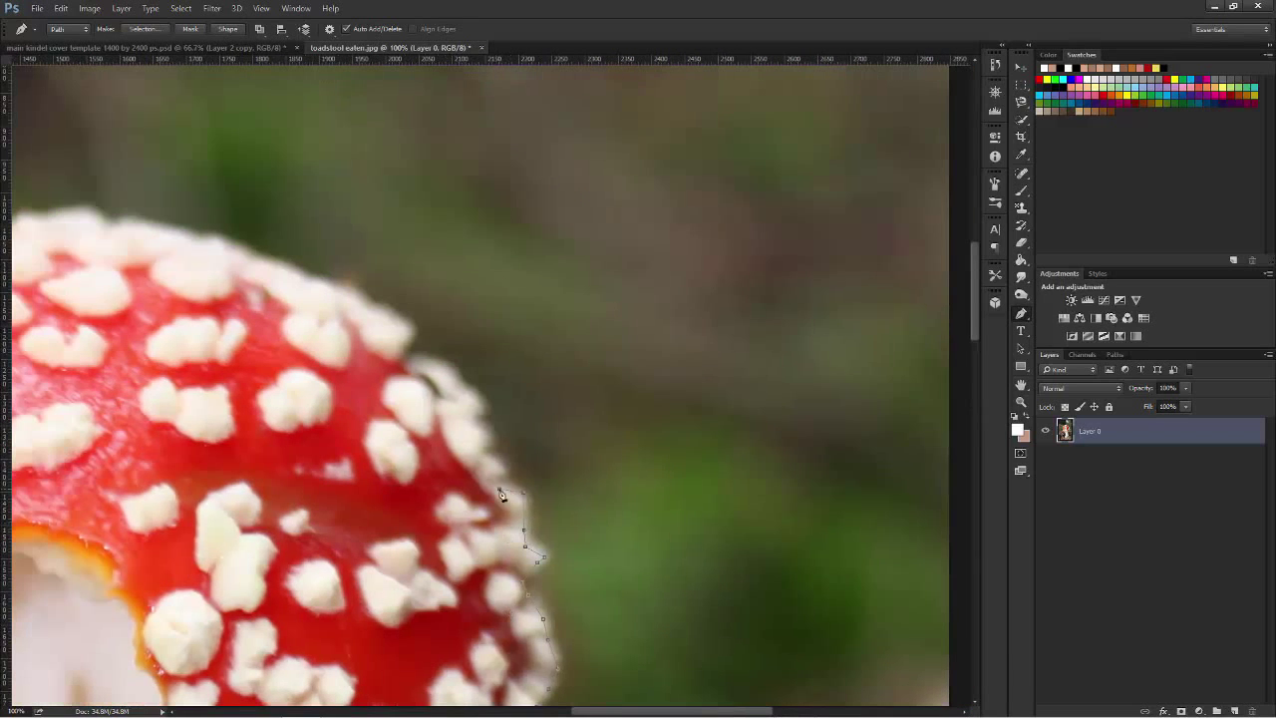
drag(406, 329, 673, 464)
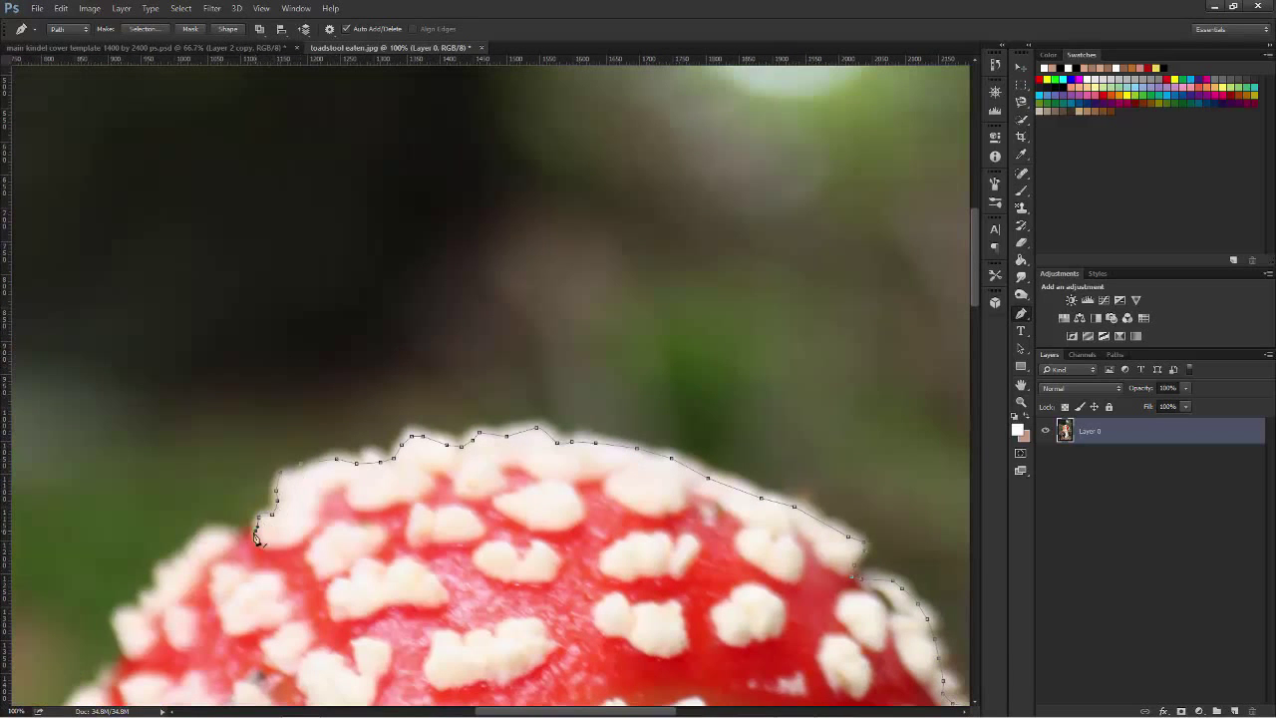
drag(140, 613, 588, 269)
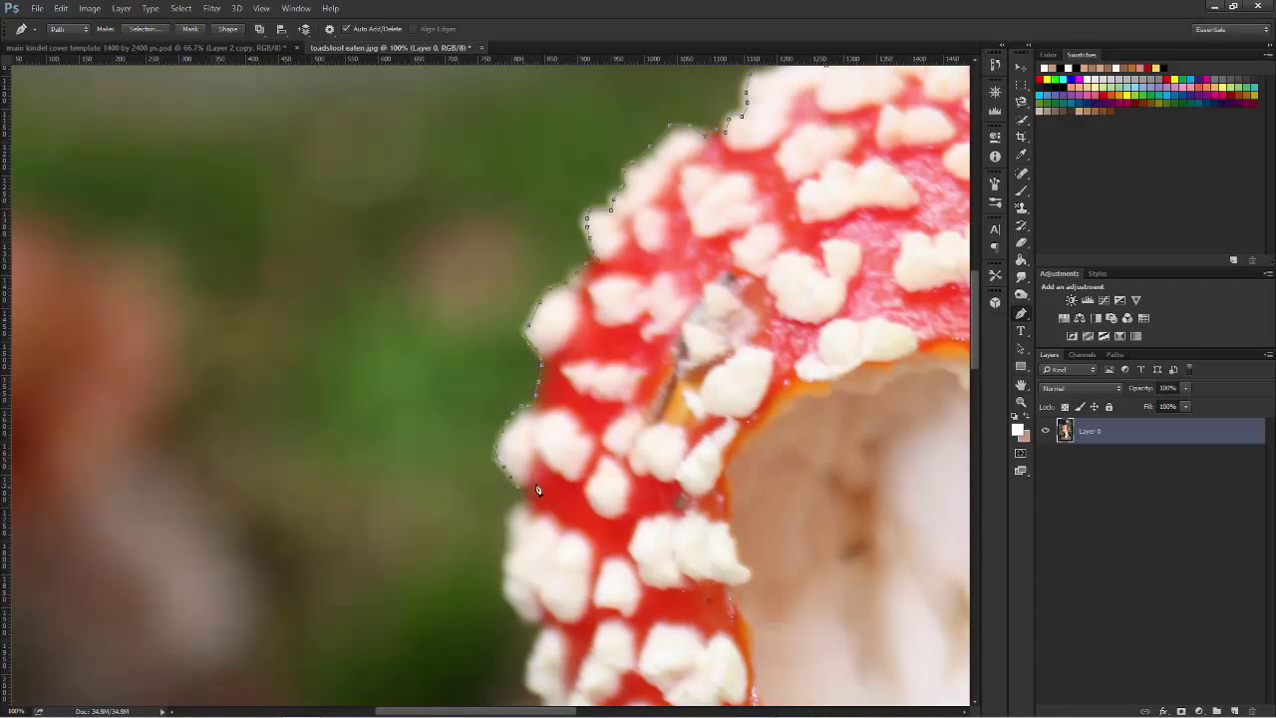
drag(528, 623, 604, 202)
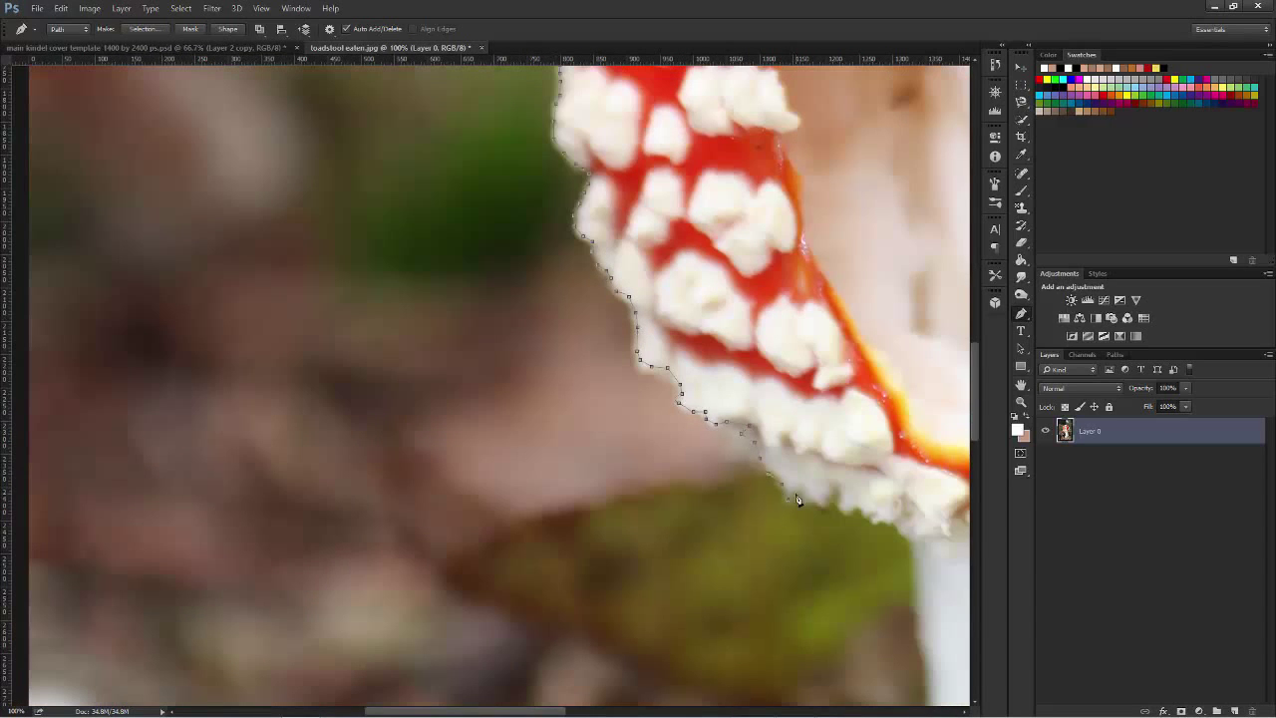
mouse_move(907, 531)
mouse_down()
mouse_move(724, 480)
mouse_move(576, 305)
mouse_up()
Turn the toadstool path into a selection and refine its edge.
right_click(661, 417)
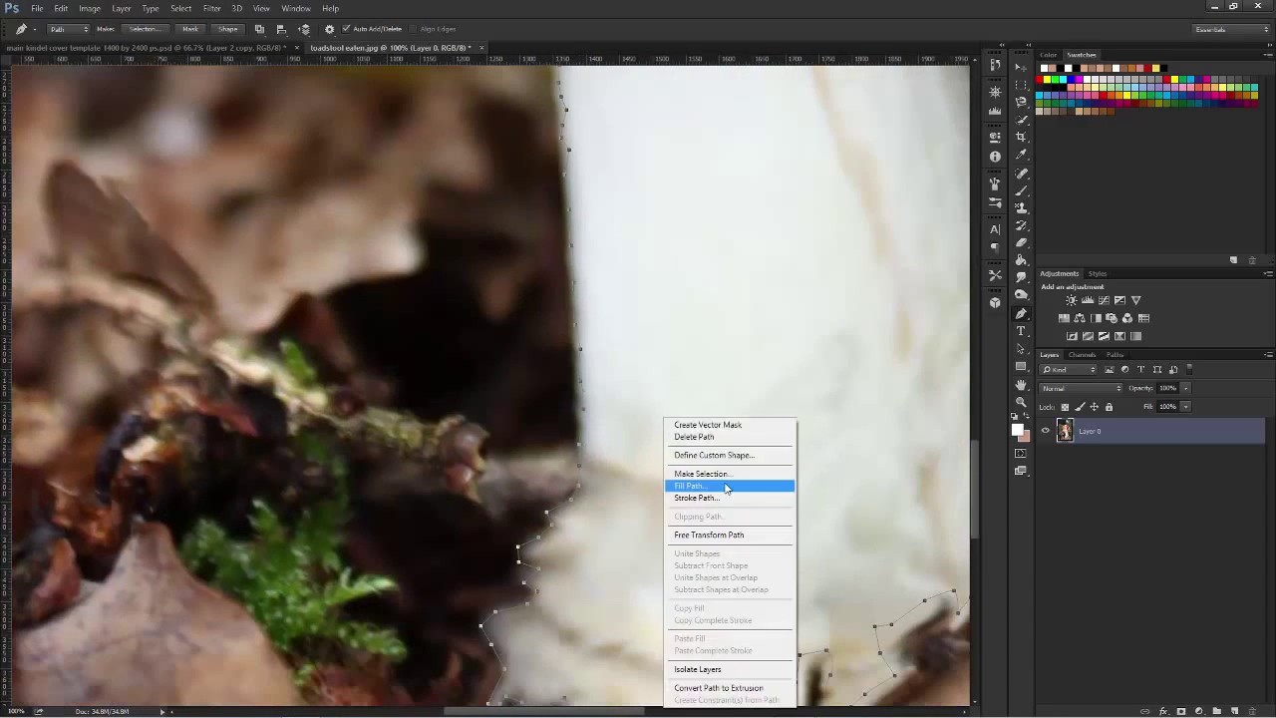
click(711, 489)
key(Return)
click(1023, 88)
key(ctrl+alt+r)
key(ctrl+0)
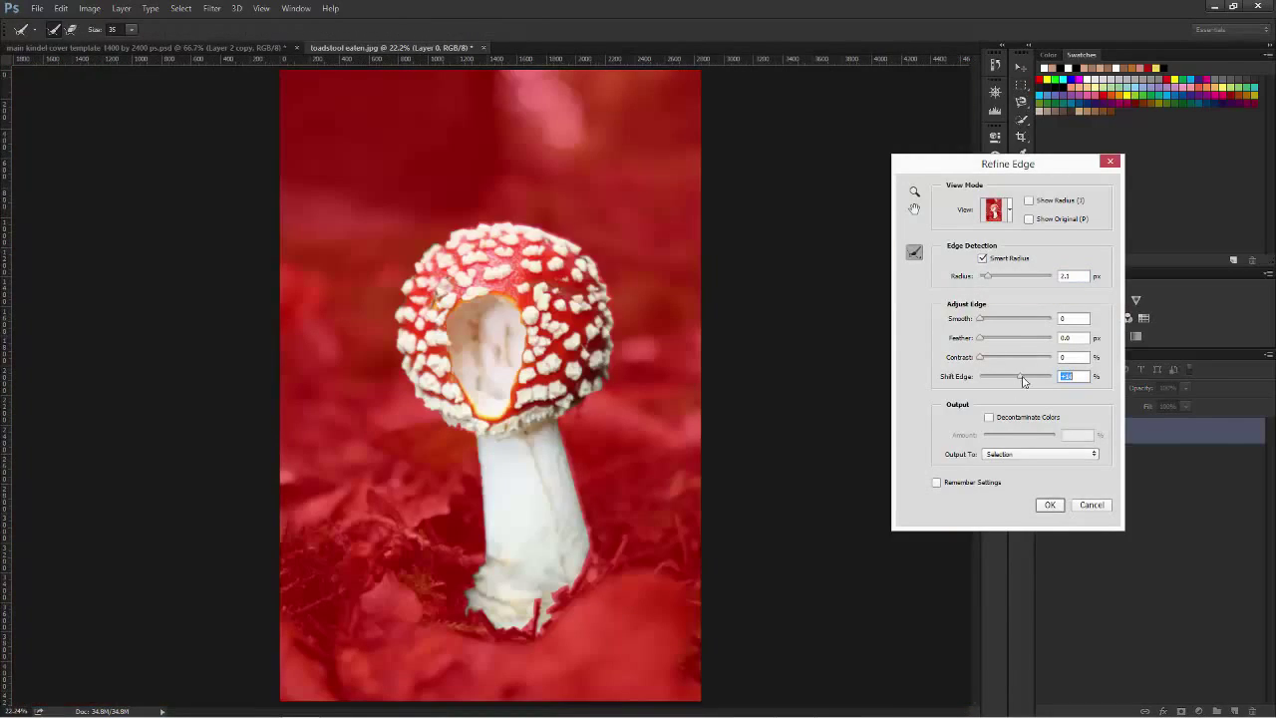
click(1049, 505)
Move the red toadstool down onto the lower log and select along the moss edge.
key(ctrl+t)
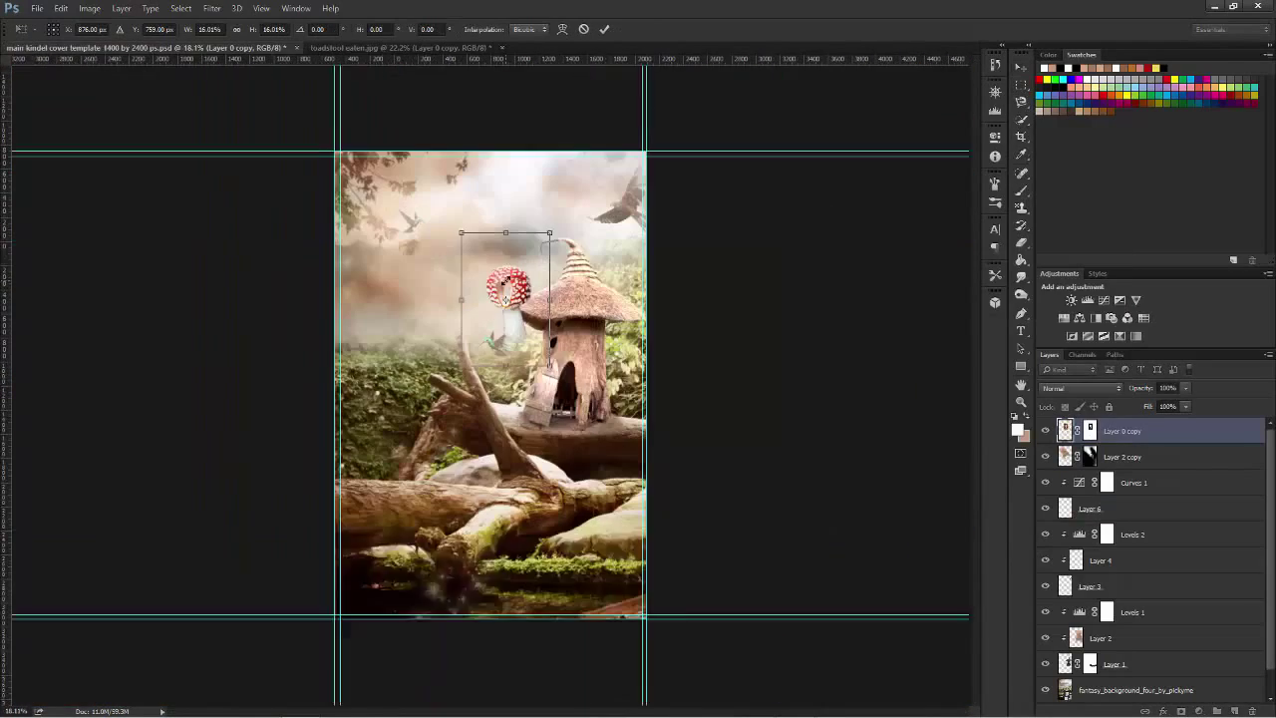
drag(516, 292, 528, 589)
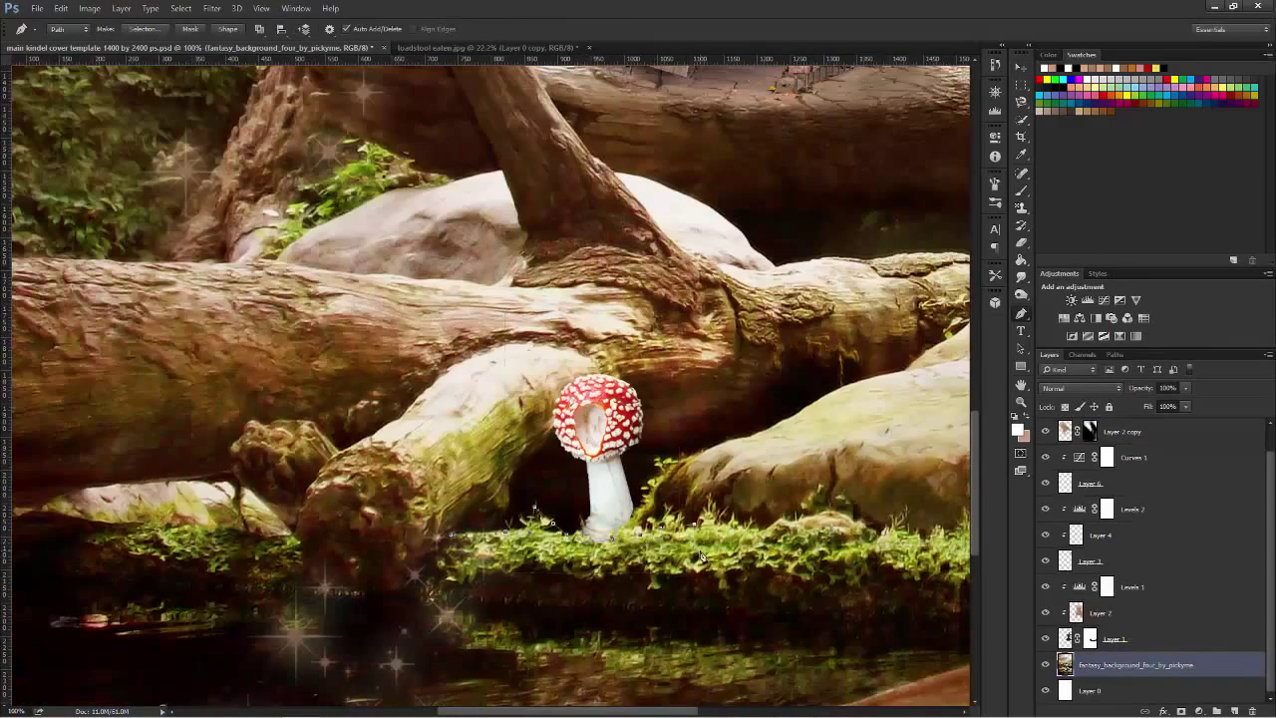
right_click(543, 171)
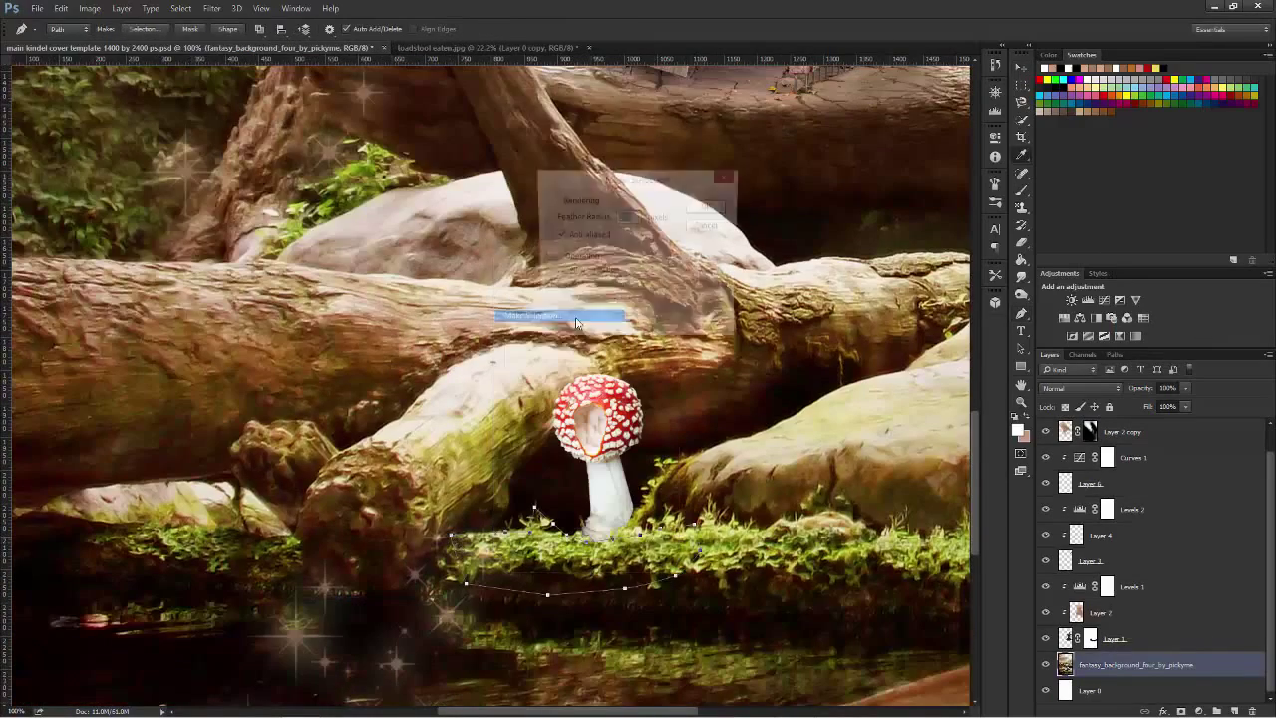
click(556, 313)
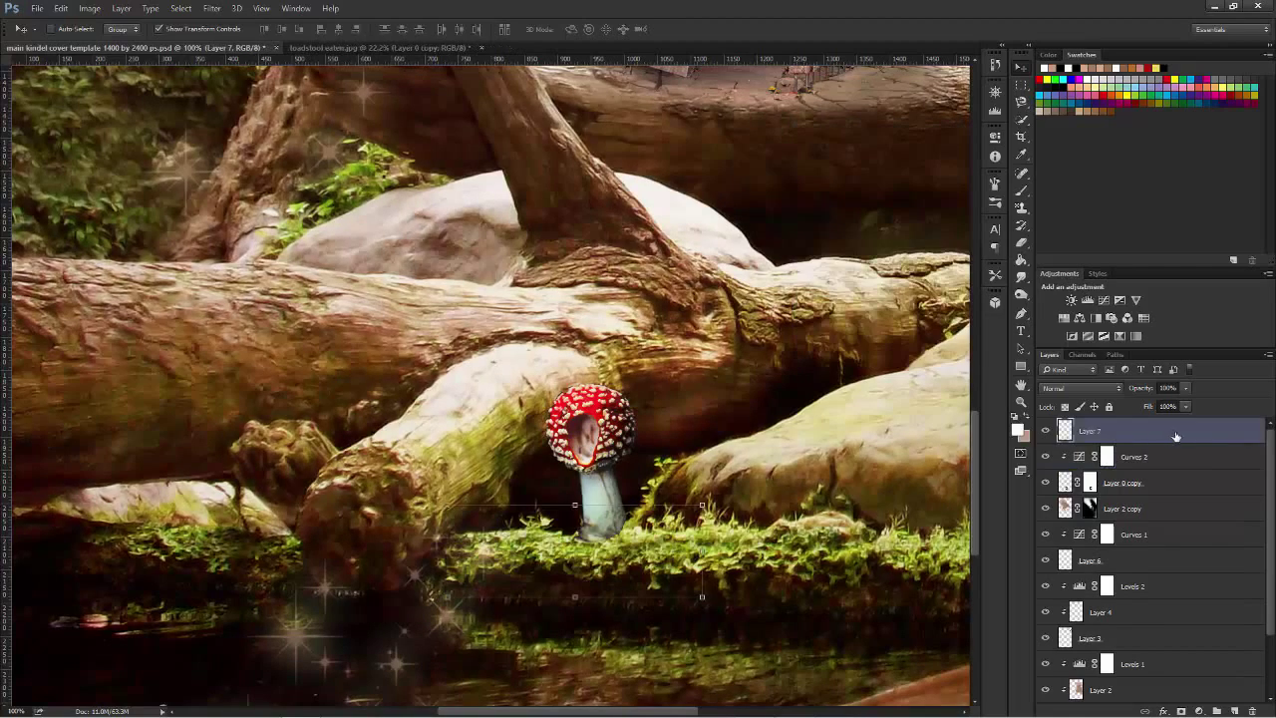
Set glow Layer 7 to Screen and hide Layer 8 with a black mask.
click(1186, 119)
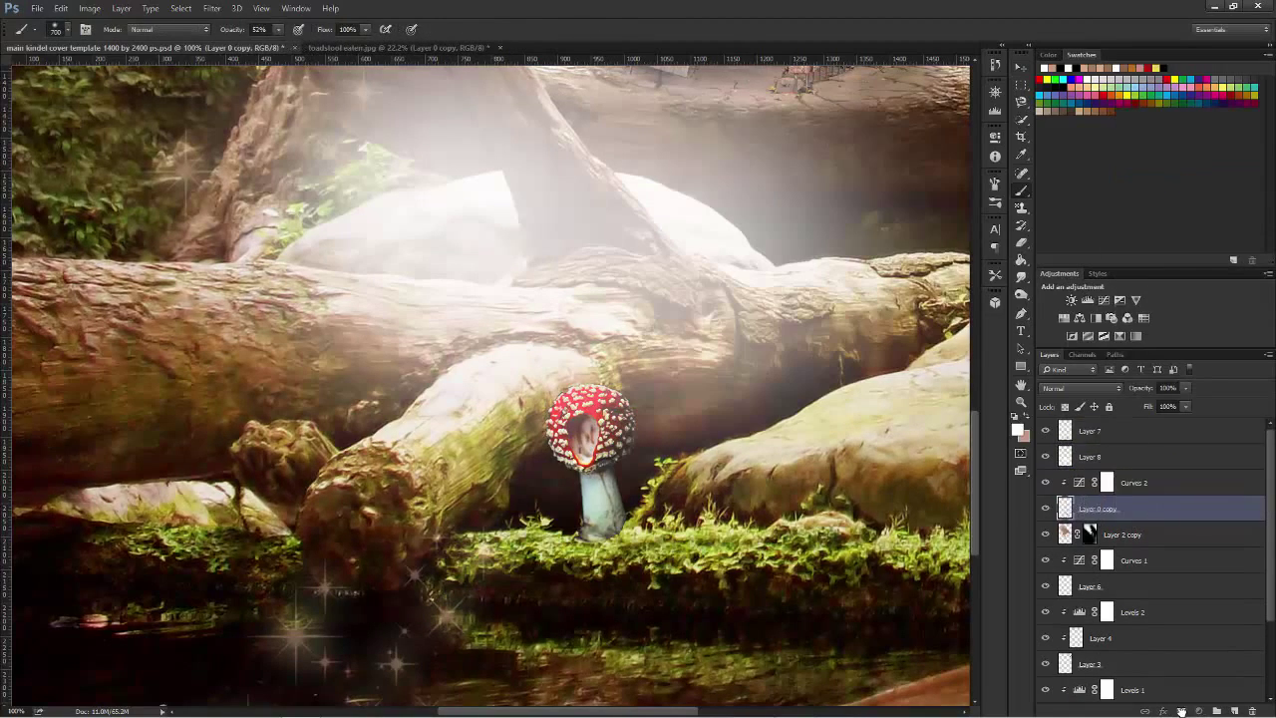
click(1096, 429)
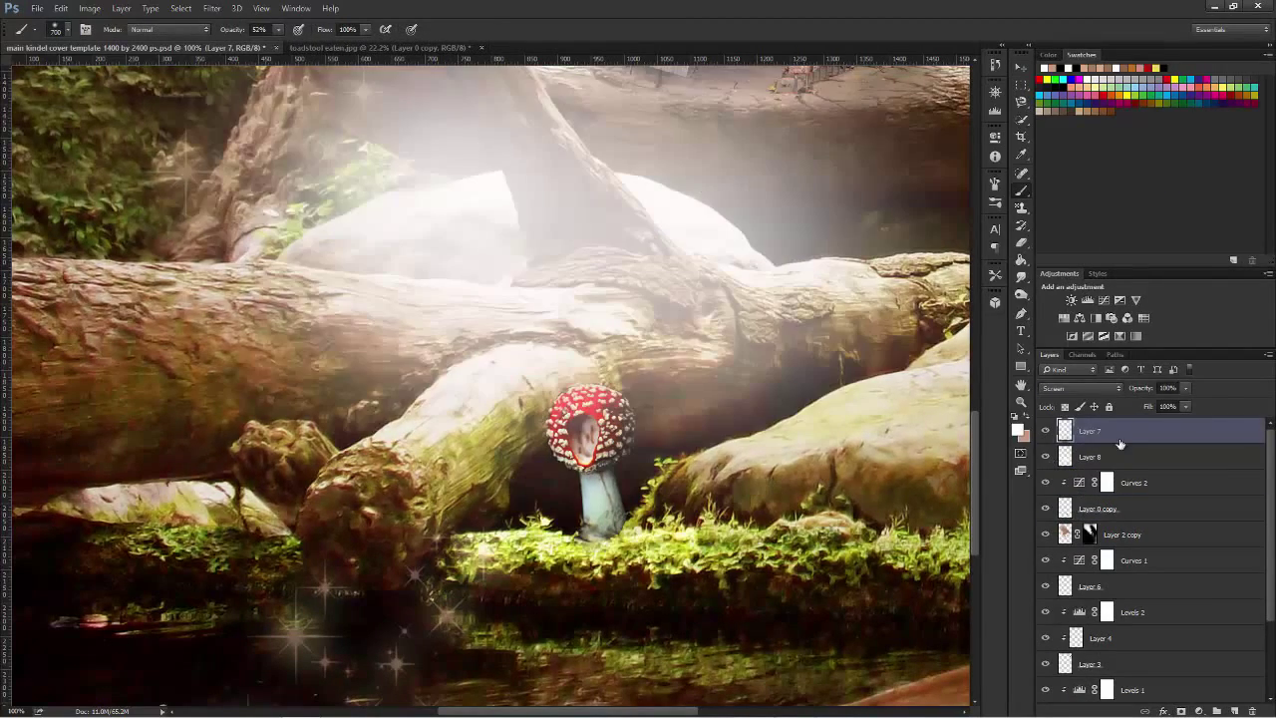
click(1054, 456)
alt+click(1199, 710)
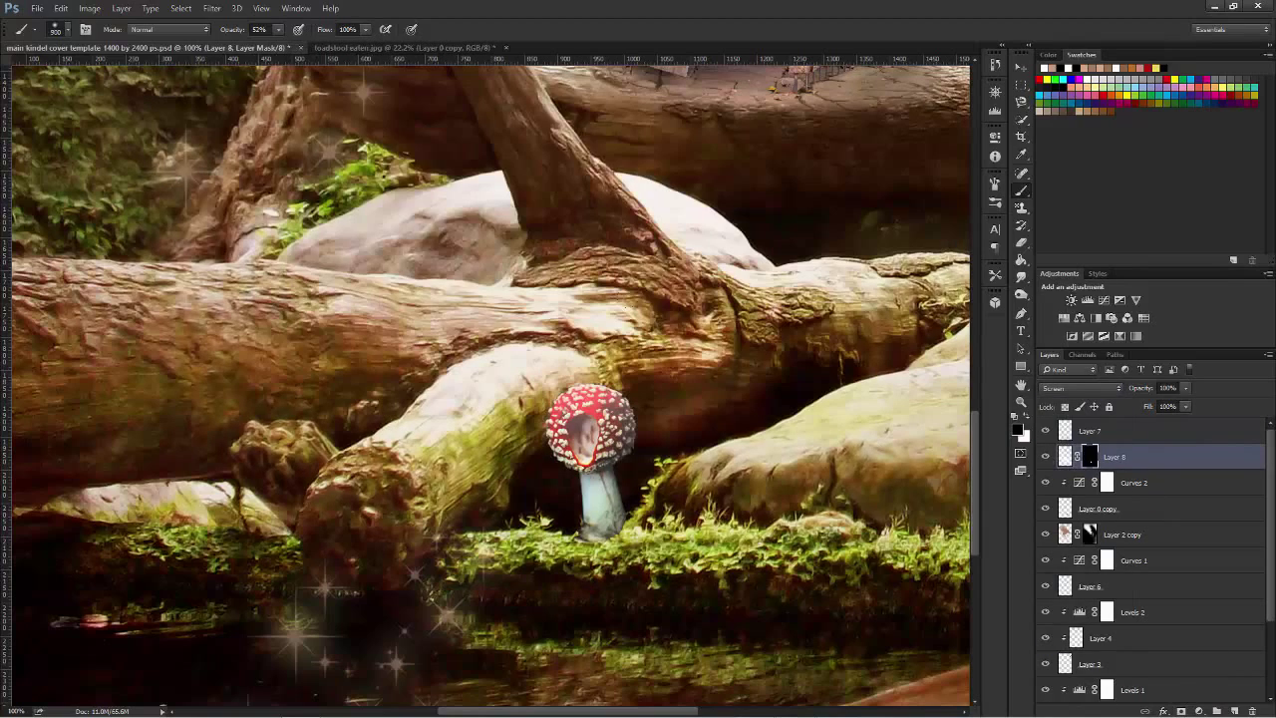
Duplicate the toadstool layer Layer 0 copy.
click(1097, 508)
scroll(1031, 518, down, 1)
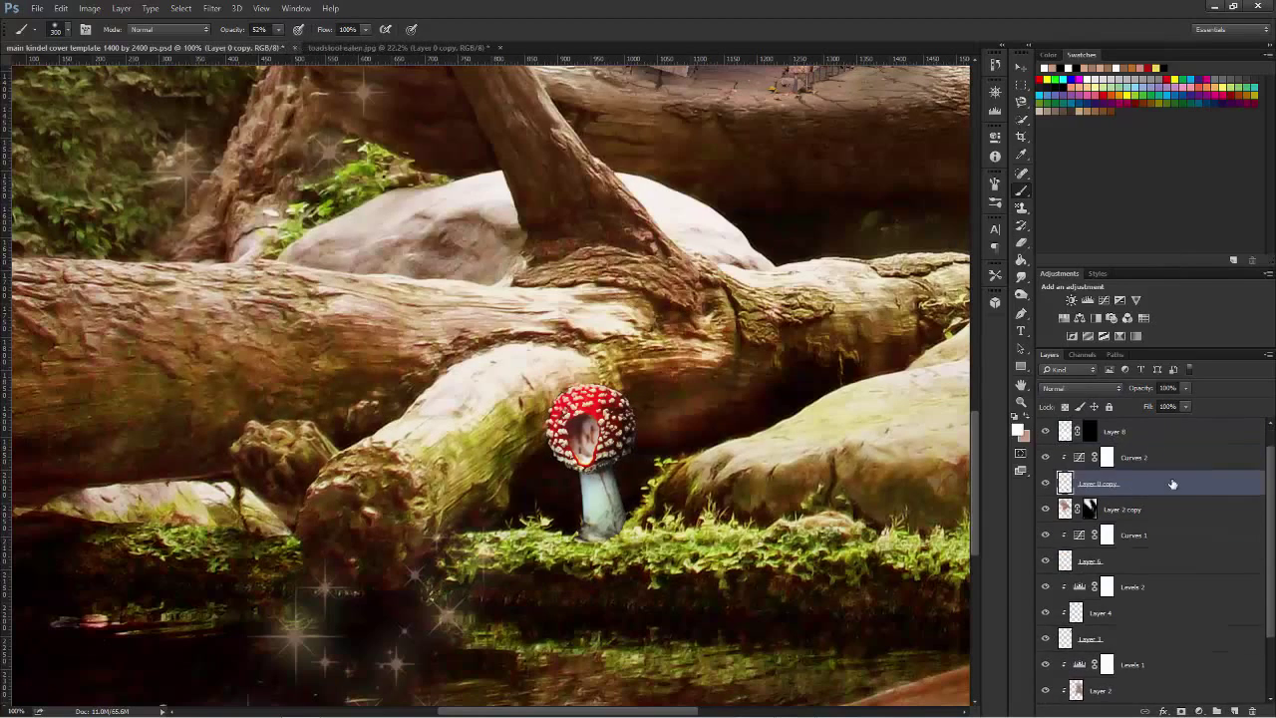
key(ctrl+j)
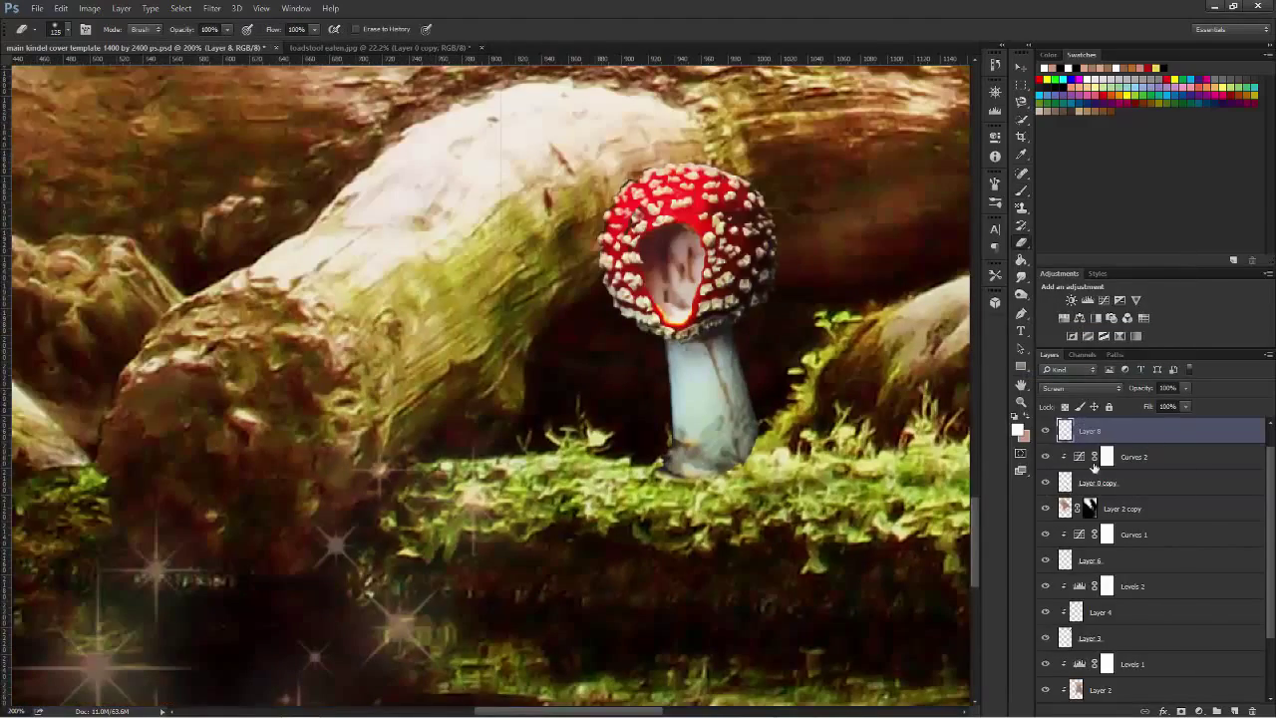
click(1096, 482)
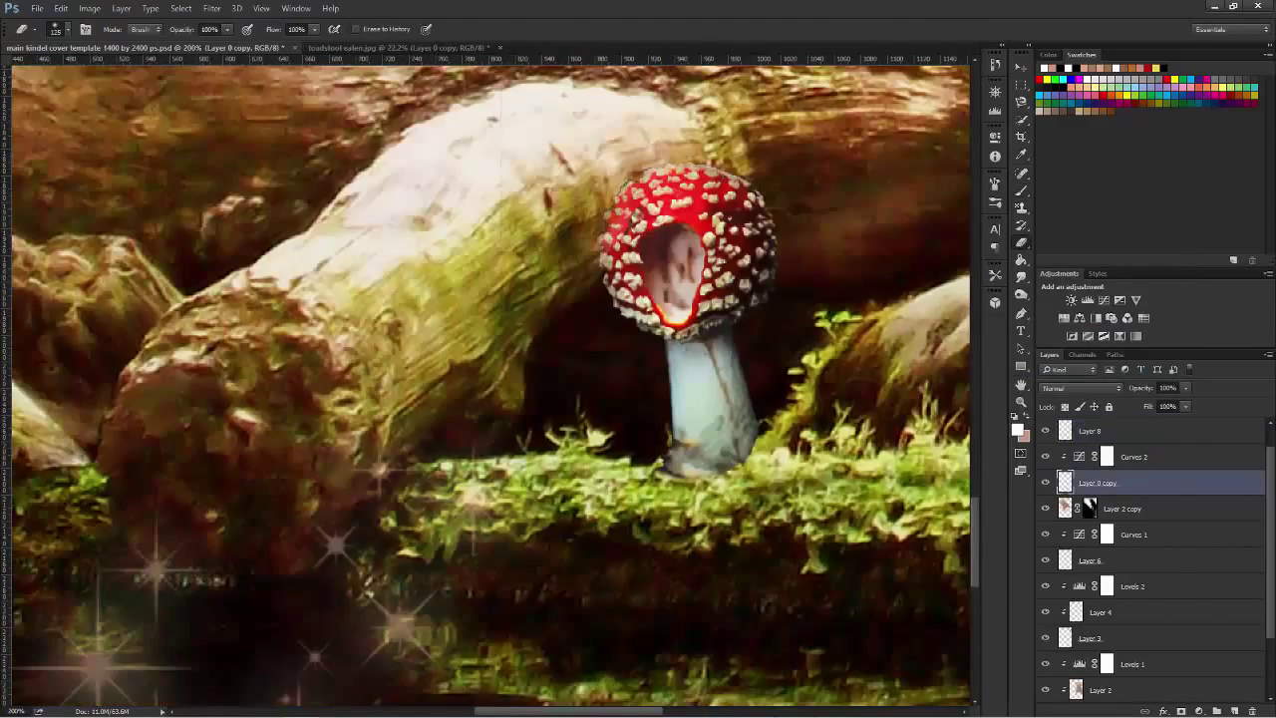
scroll(1048, 464, up, 1)
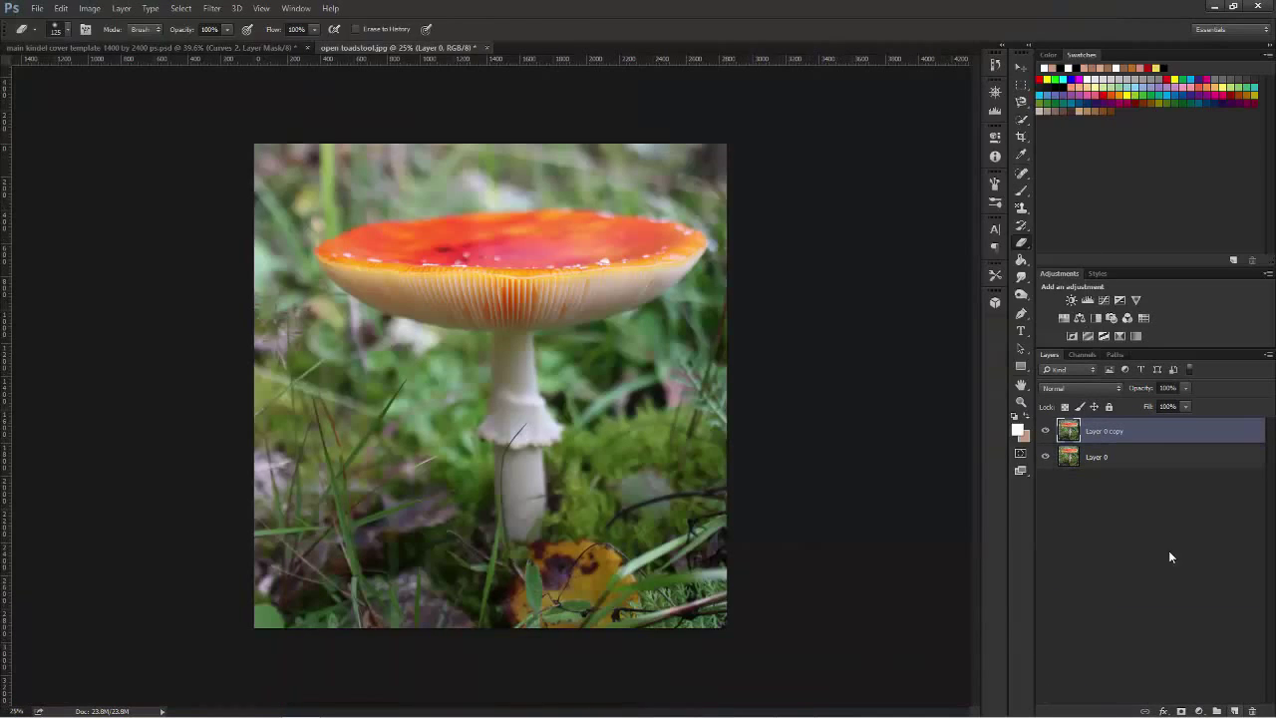
Copy the orange toadstool onto its own layer and send it to the cover.
key(ctrl+j)
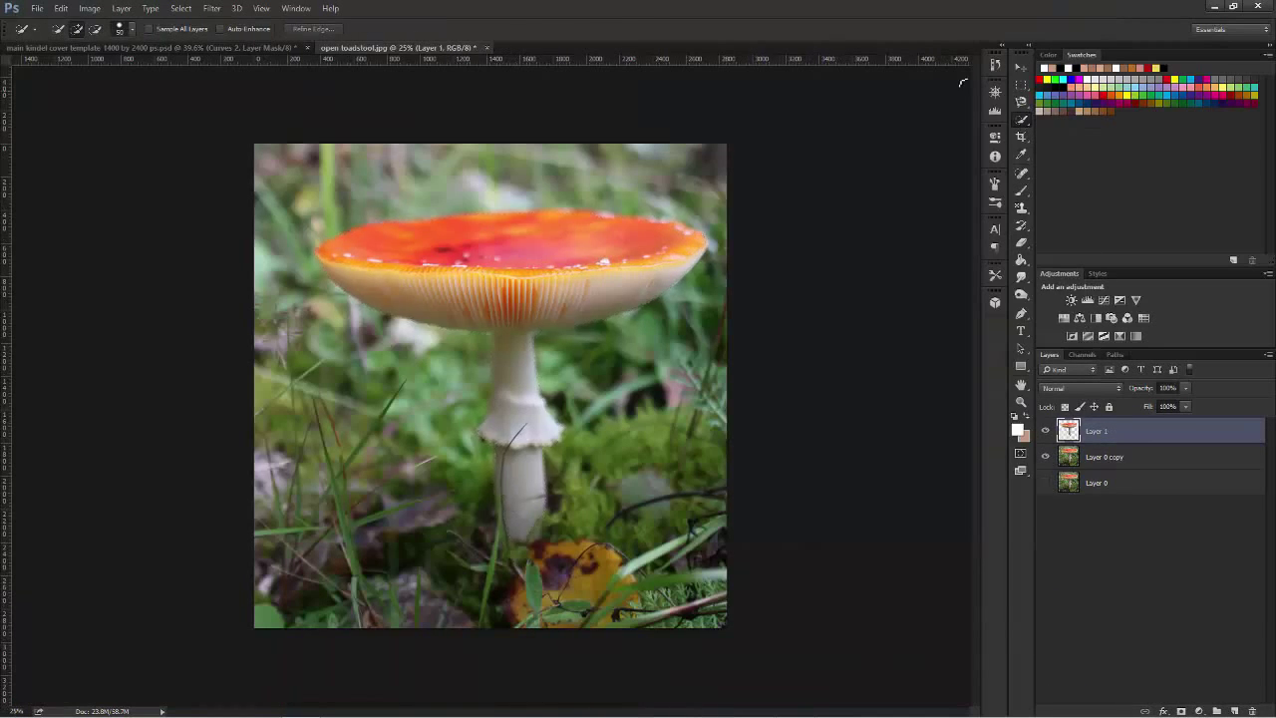
right_click(1172, 488)
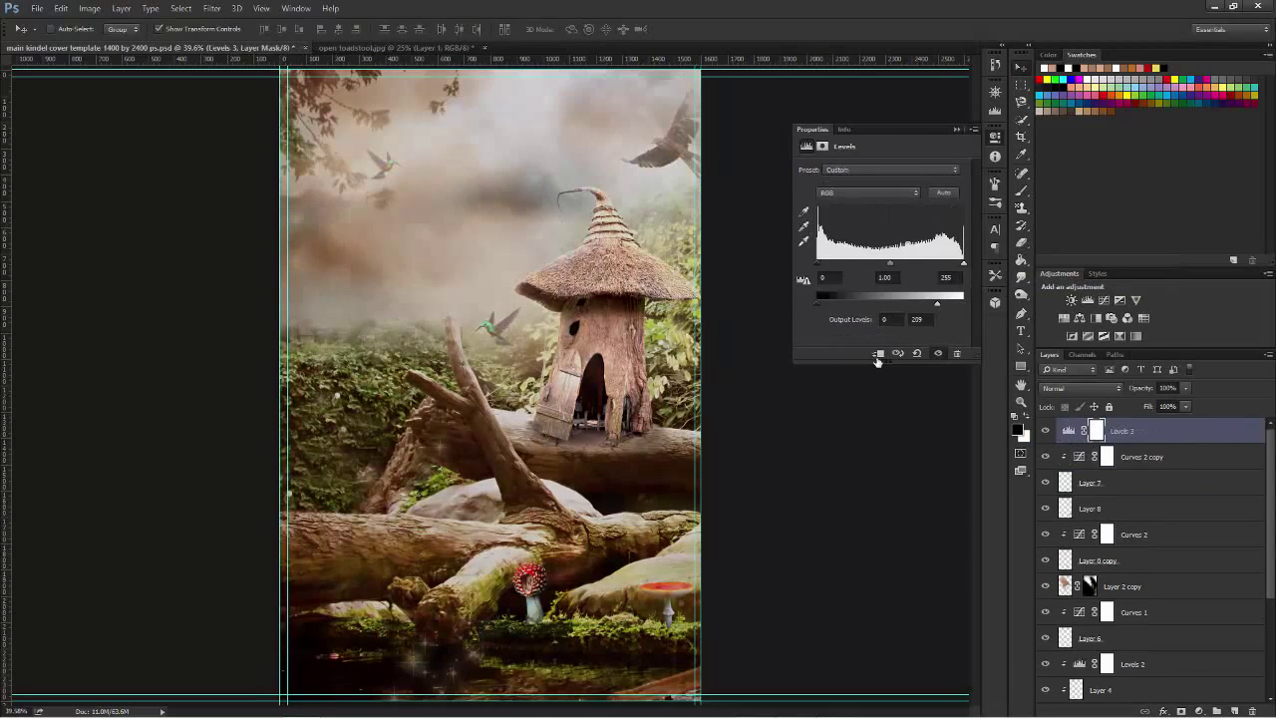
click(1253, 710)
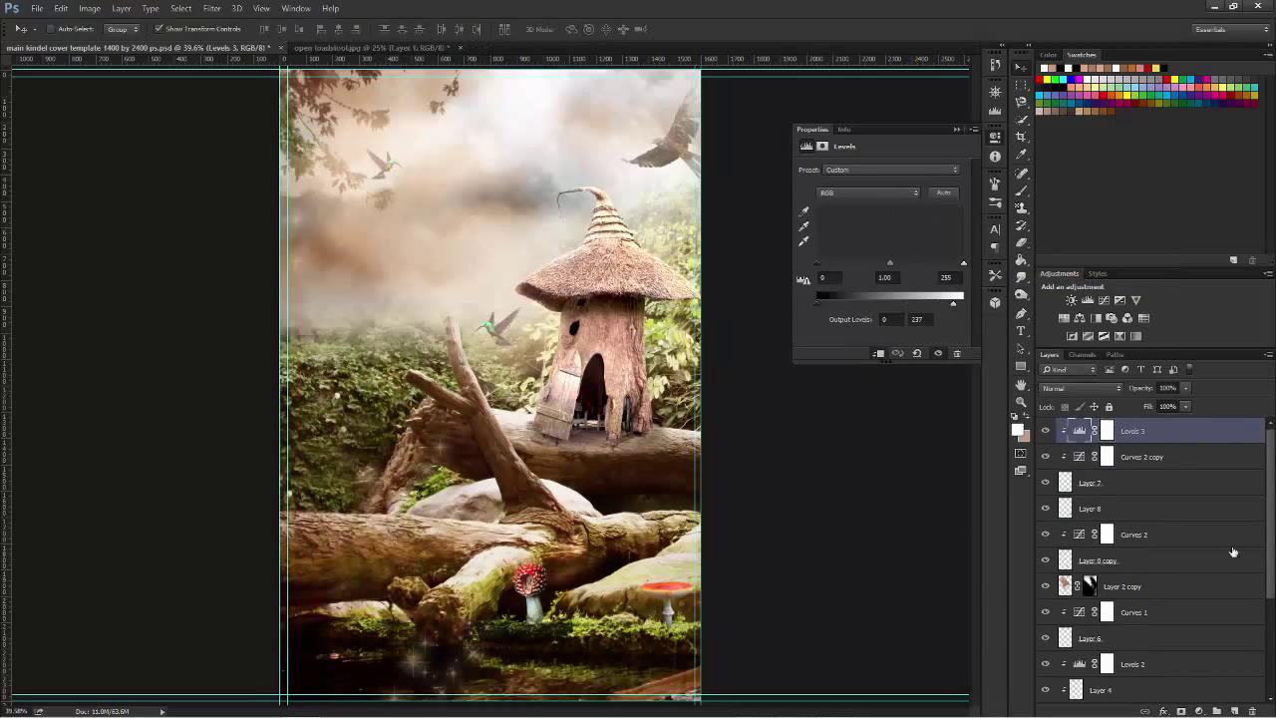
click(1252, 710)
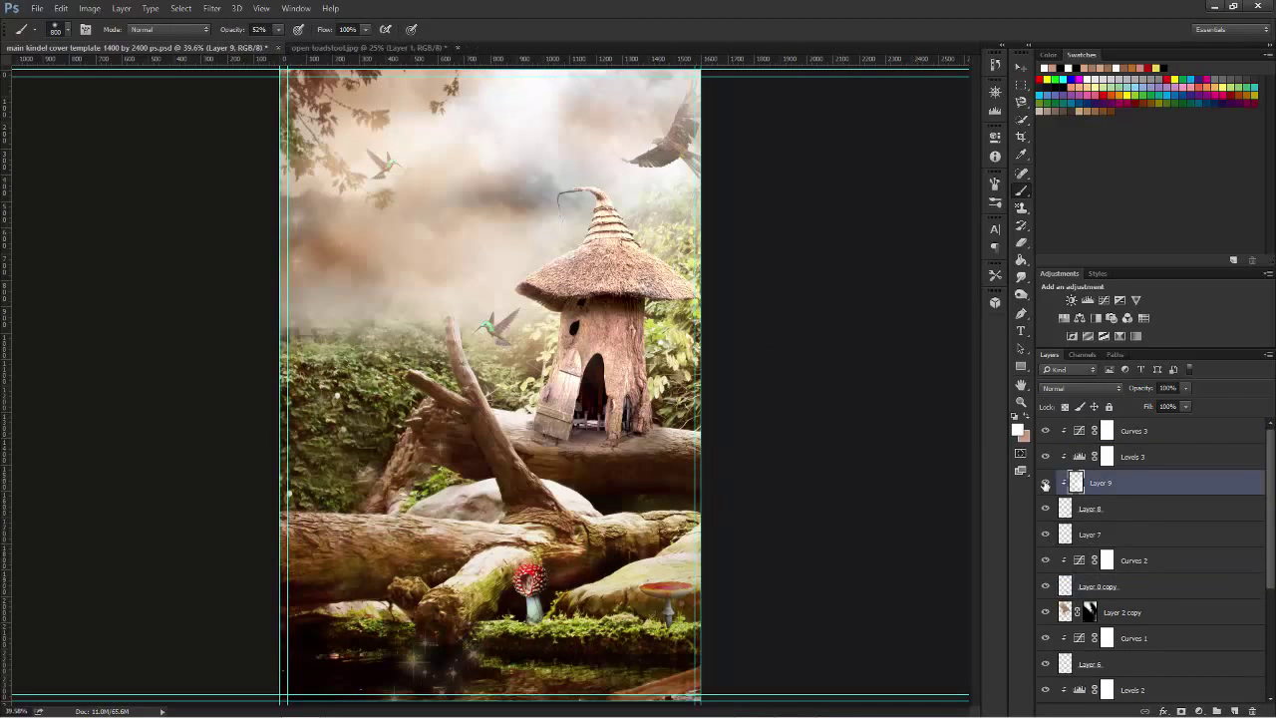
Add a new Layer 11 clipped to the toadstool, move it below, reset colours.
key(ctrl+0)
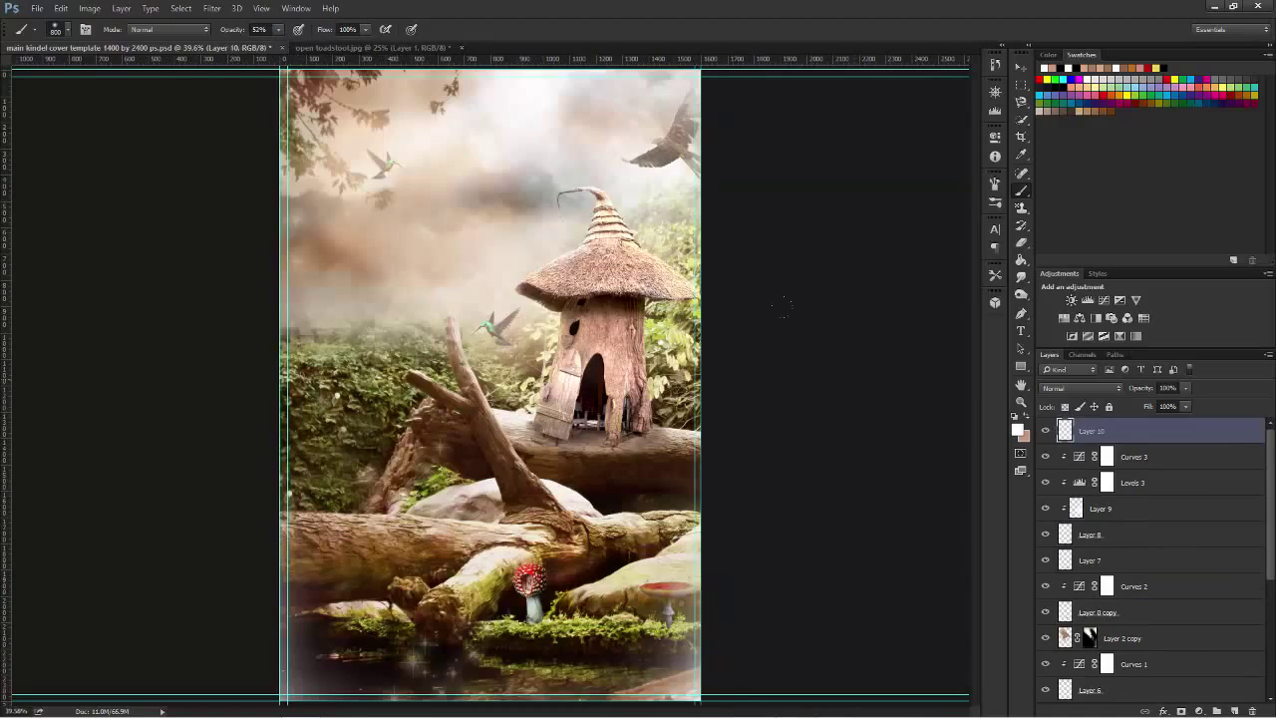
click(1195, 612)
key(ctrl+shift+alt+n)
key(ctrl+alt+g)
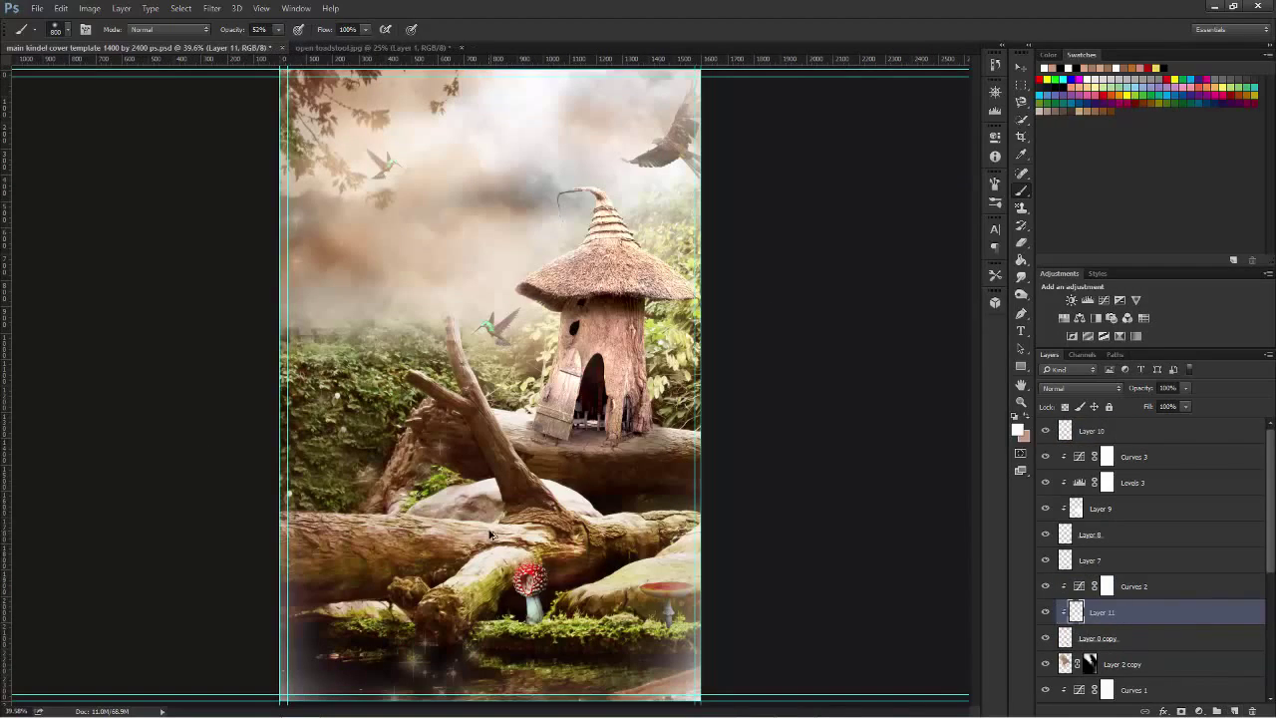
key(ctrl+bracketleft)
key(d)
Position the orange toadstool (Layer 8) on the mossy rock at the lower right.
scroll(490, 535, up, 5)
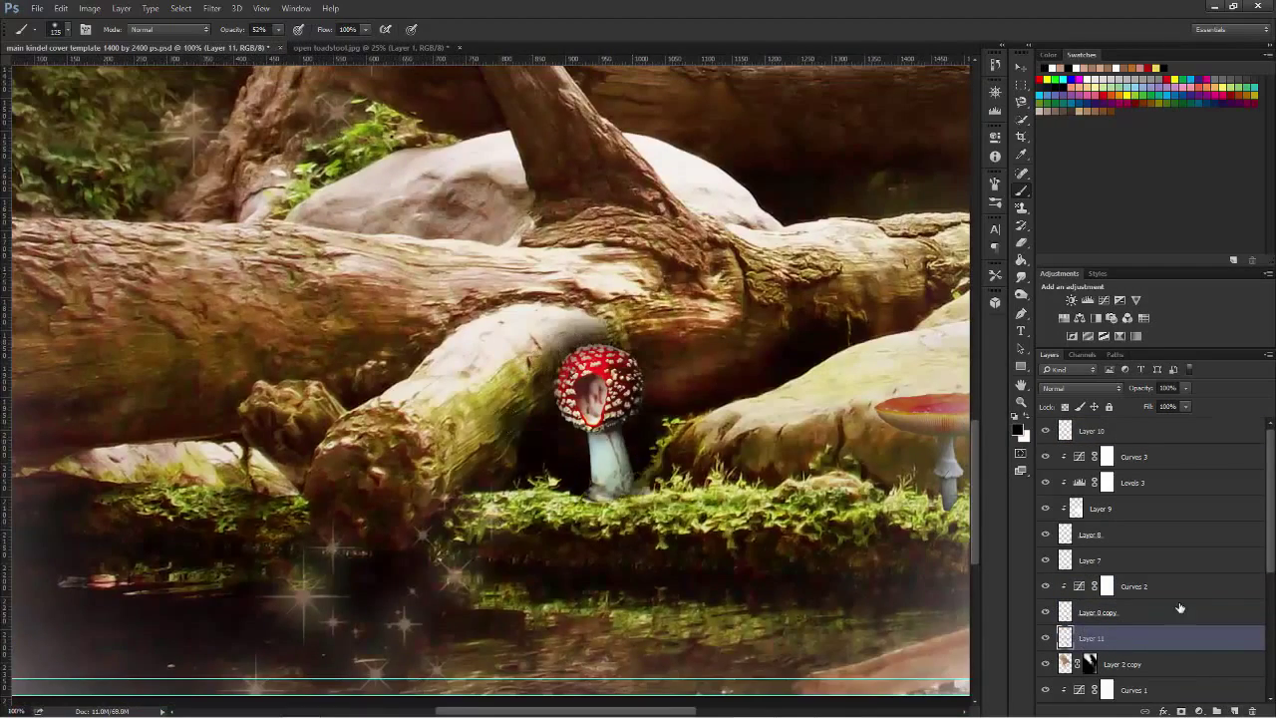
mouse_move(881, 452)
mouse_down()
mouse_move(579, 437)
mouse_move(718, 446)
mouse_up()
key(v)
key(p)
right_click(626, 504)
key(Escape)
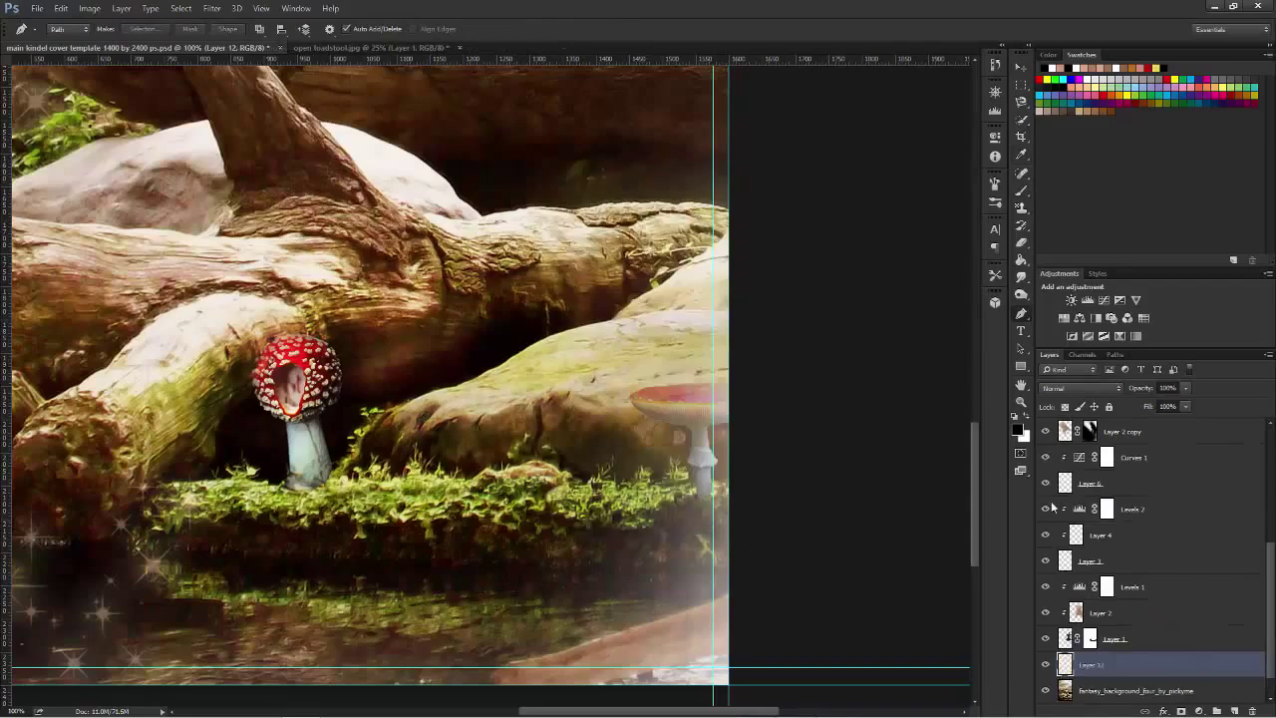
scroll(1052, 508, up, 3)
click(1090, 560)
key(v)
drag(688, 429, 627, 419)
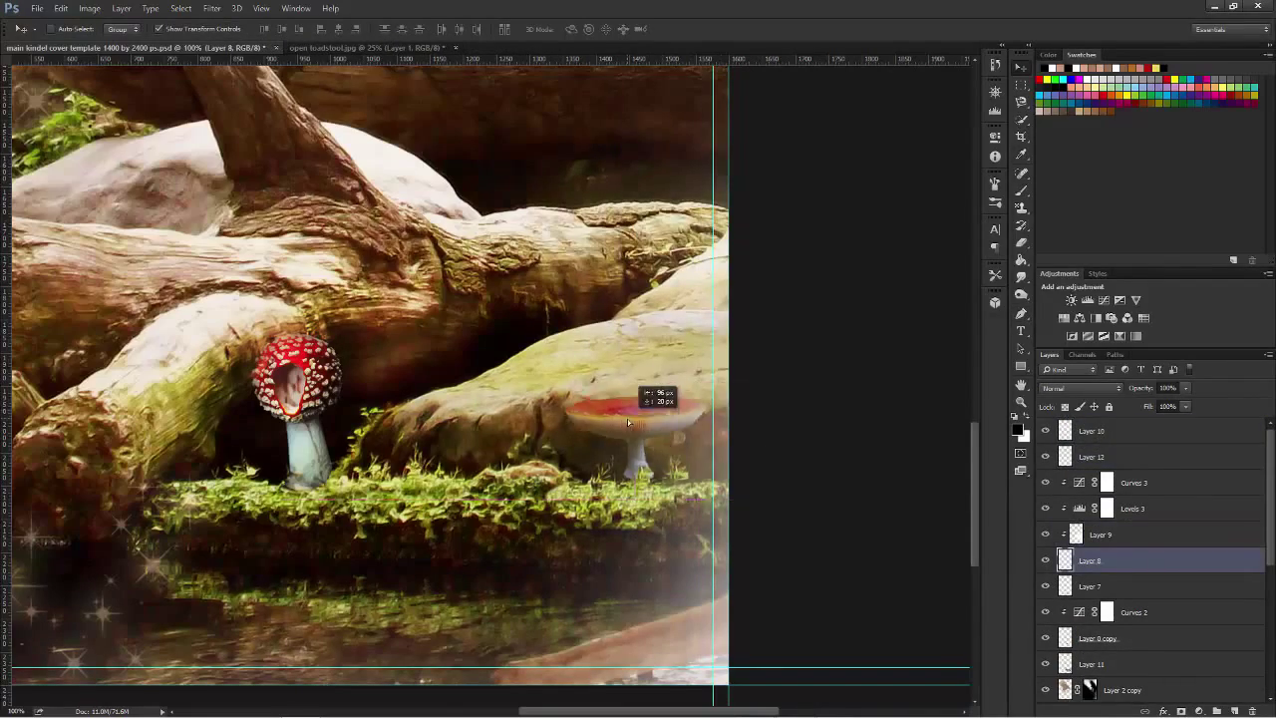
click(439, 47)
Open the witch stock photo, duplicate its layer and inspect the figure close up.
key(ctrl+o)
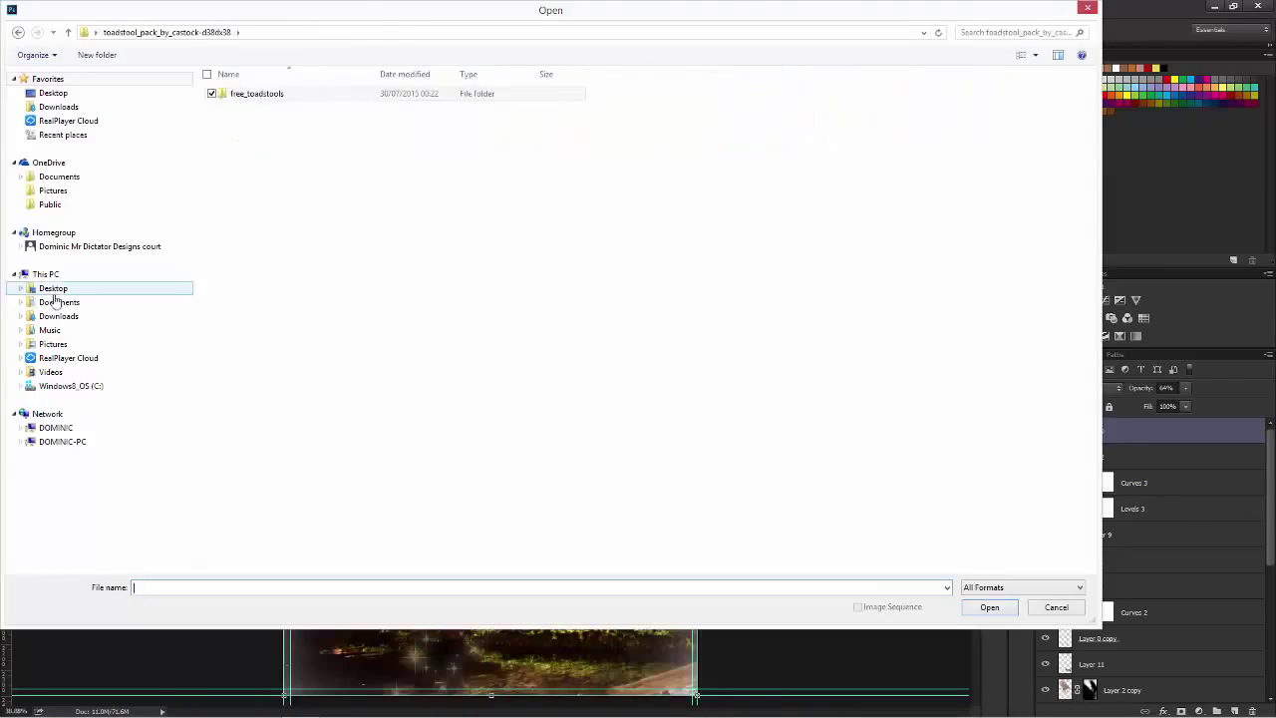
double_click(1039, 436)
key(ctrl+plus)
key(ctrl+j)
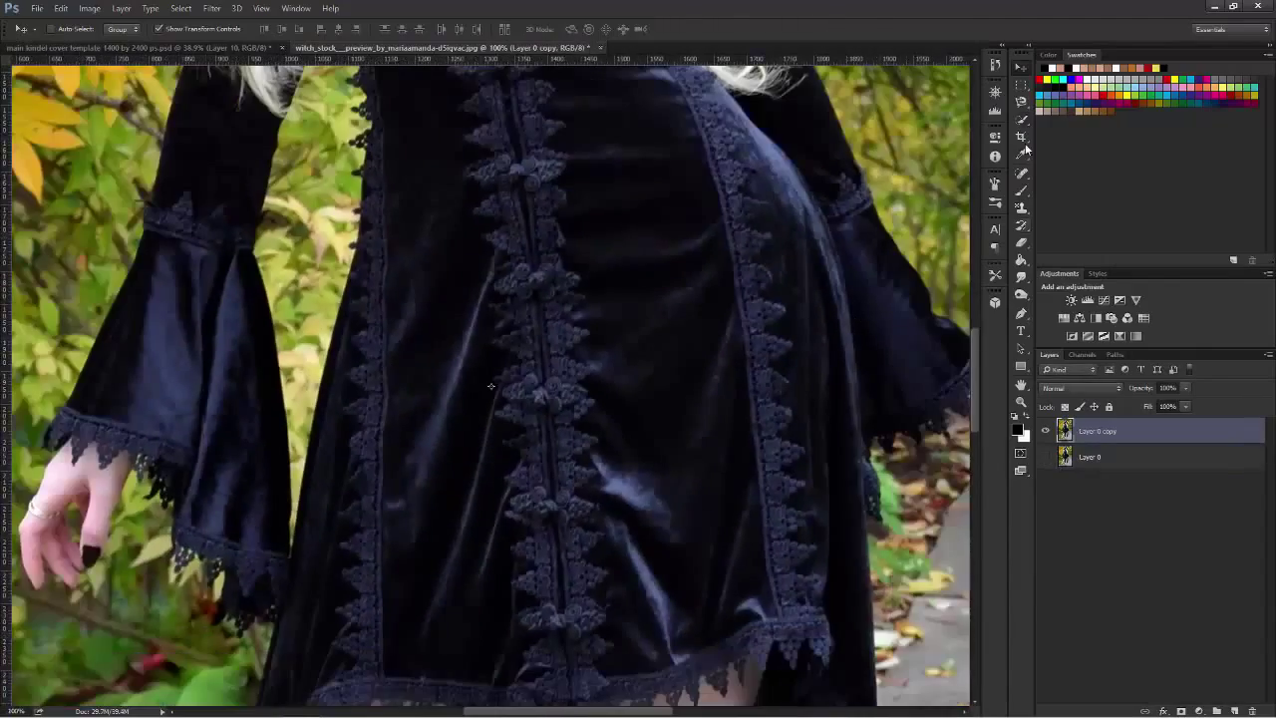
scroll(454, 615, down, 5)
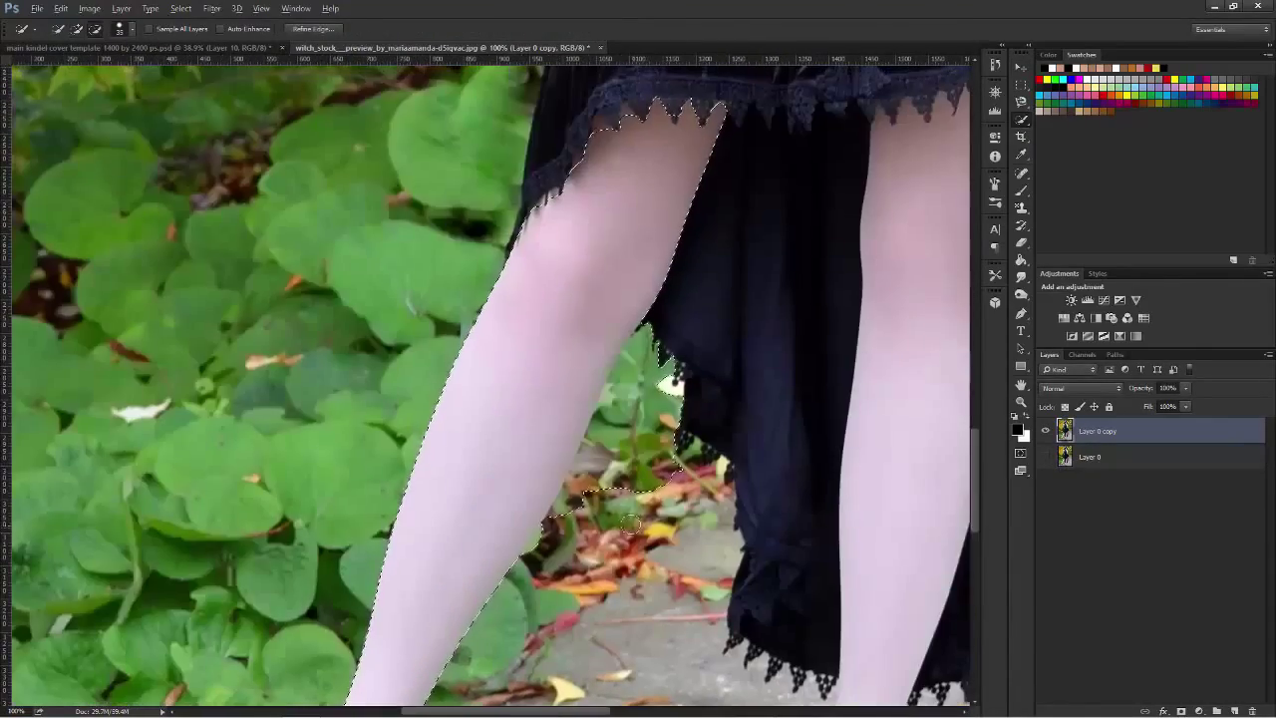
scroll(579, 510, up, 5)
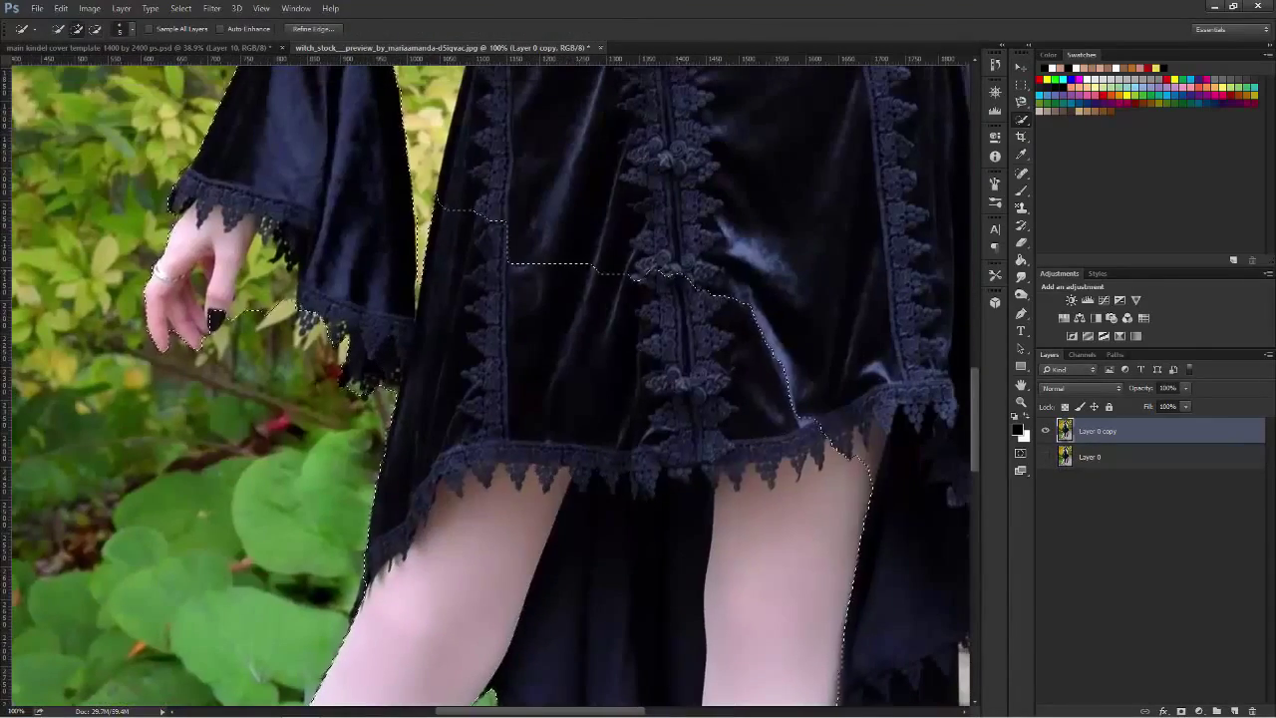
scroll(285, 398, up, 3)
scroll(476, 469, down, 5)
scroll(481, 613, down, 5)
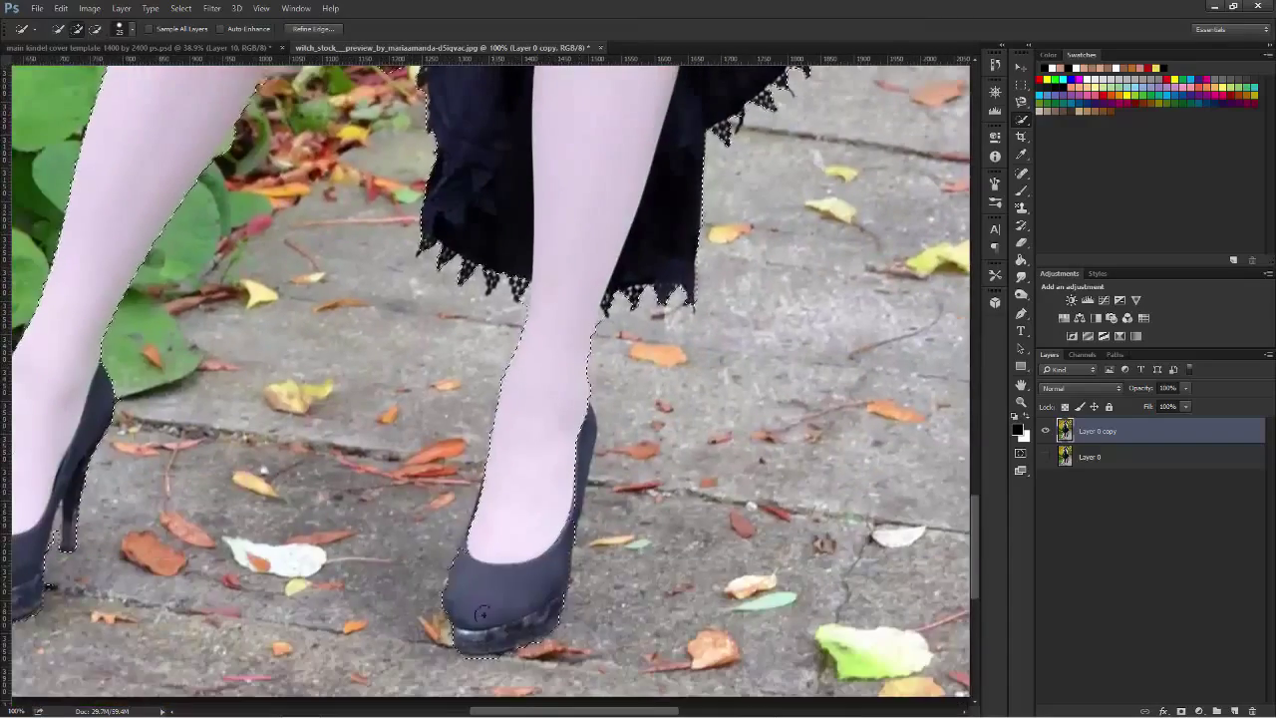
scroll(449, 558, up, 5)
scroll(428, 528, up, 5)
scroll(401, 501, up, 5)
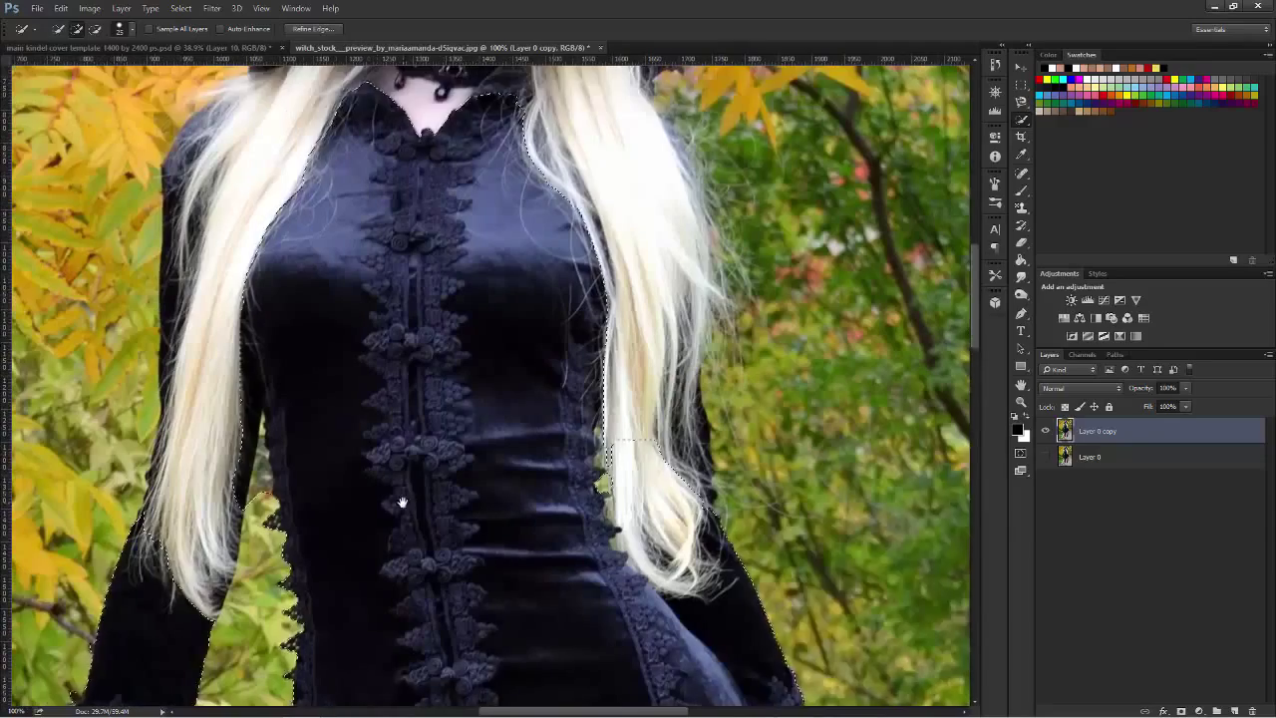
scroll(404, 274, up, 3)
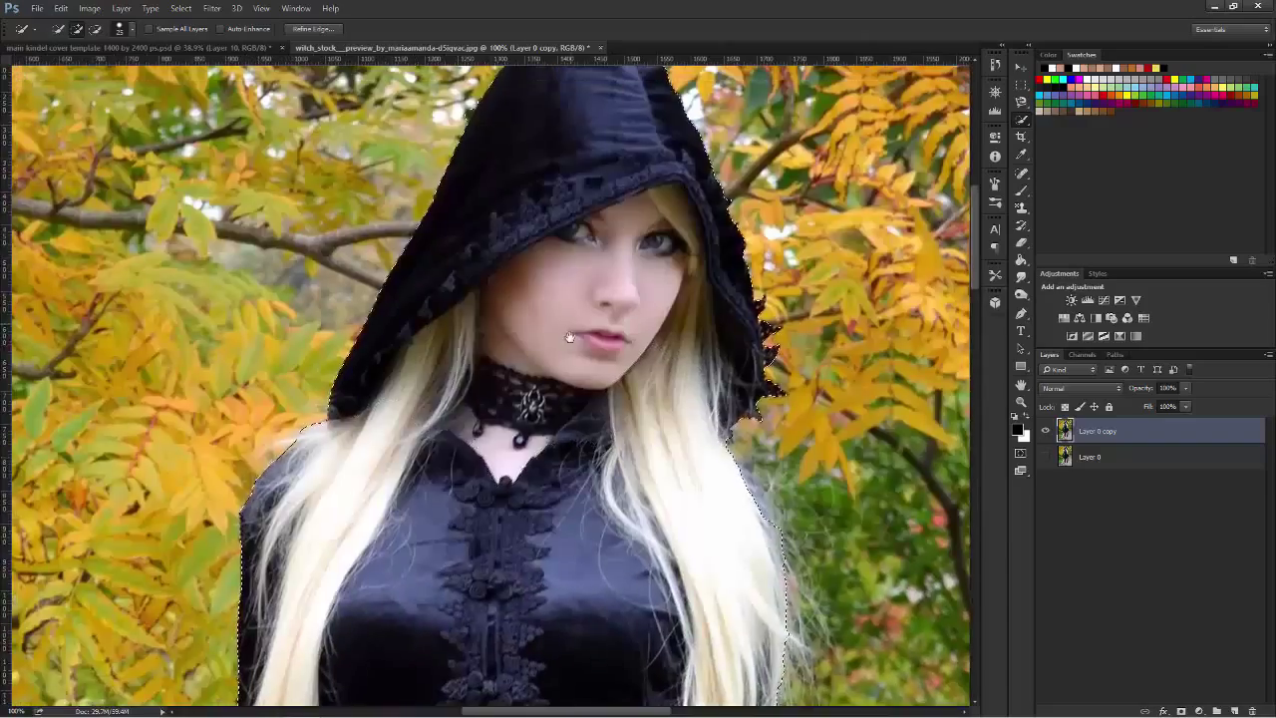
scroll(405, 274, down, 8)
scroll(374, 433, up, 2)
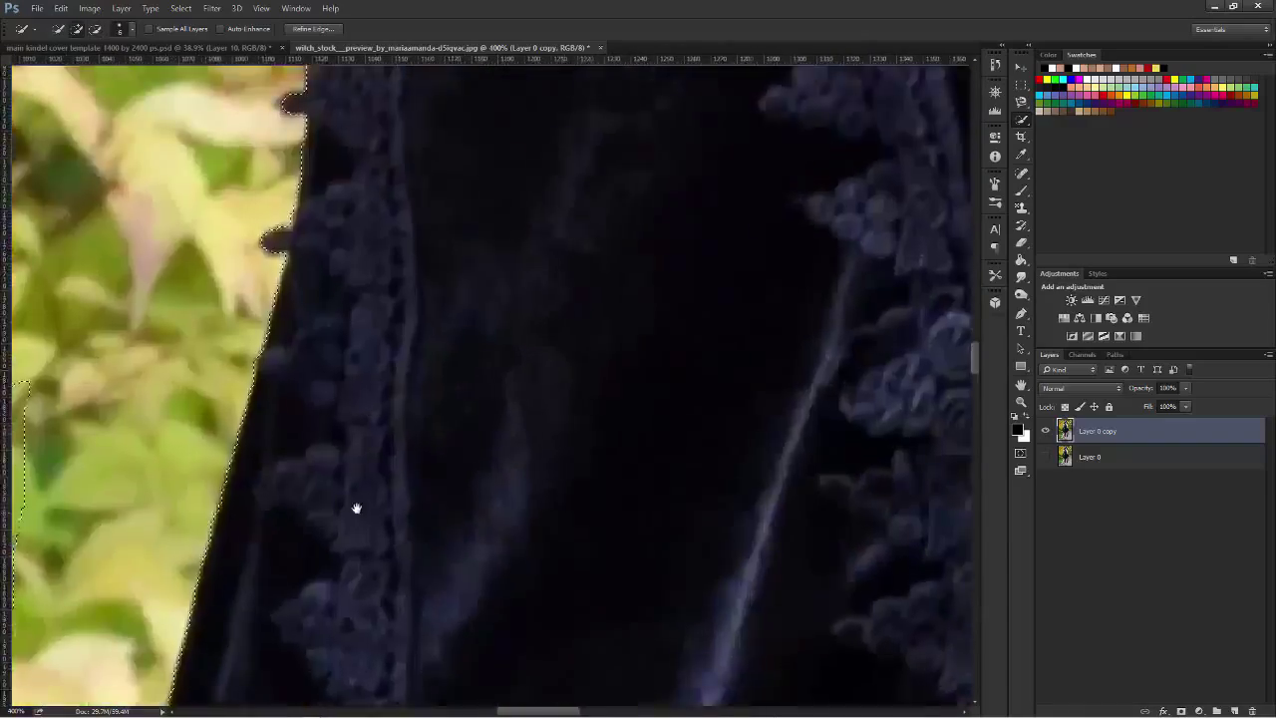
scroll(356, 507, up, 1)
key(ctrl+0)
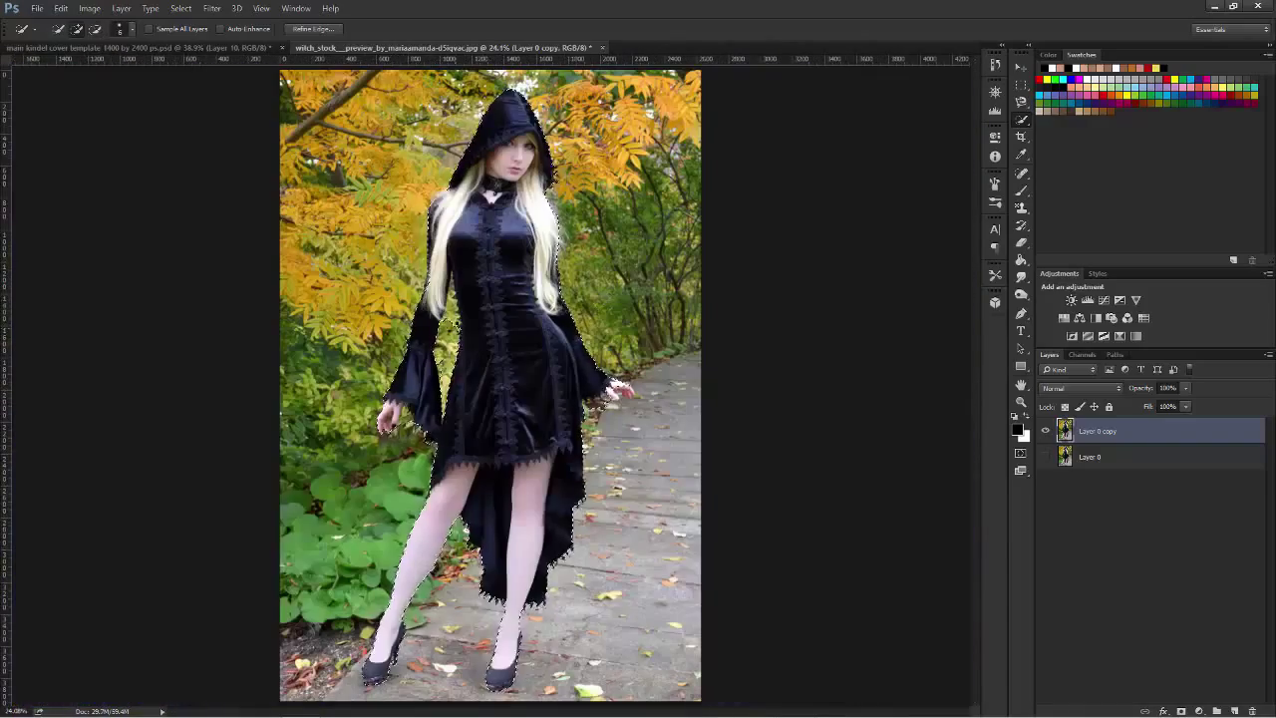
Refine the witch selection's edge into a masked copy, then undo it to fix the selection.
key(ctrl+j)
key(ctrl+alt+r)
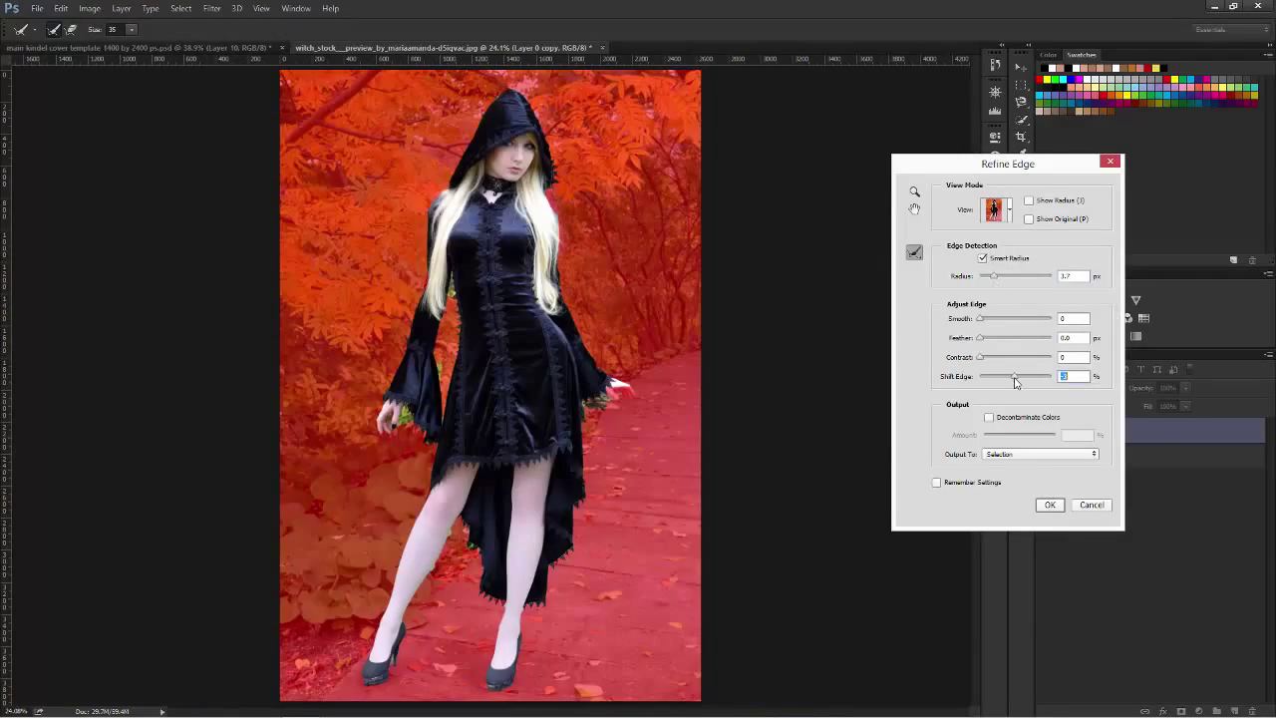
key(Return)
alt+click(1045, 430)
key(ctrl+plus)
key(ctrl+plus)
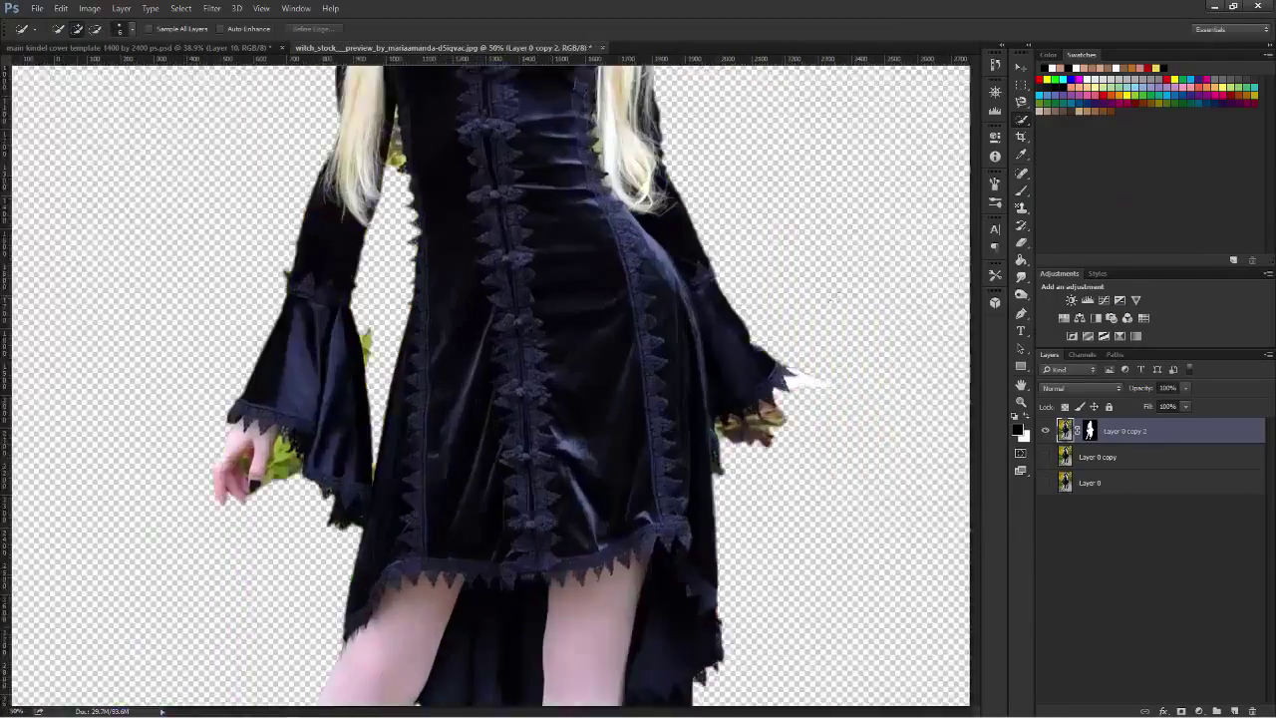
key(ctrl+plus)
key(ctrl+alt+z)
key(ctrl+alt+z)
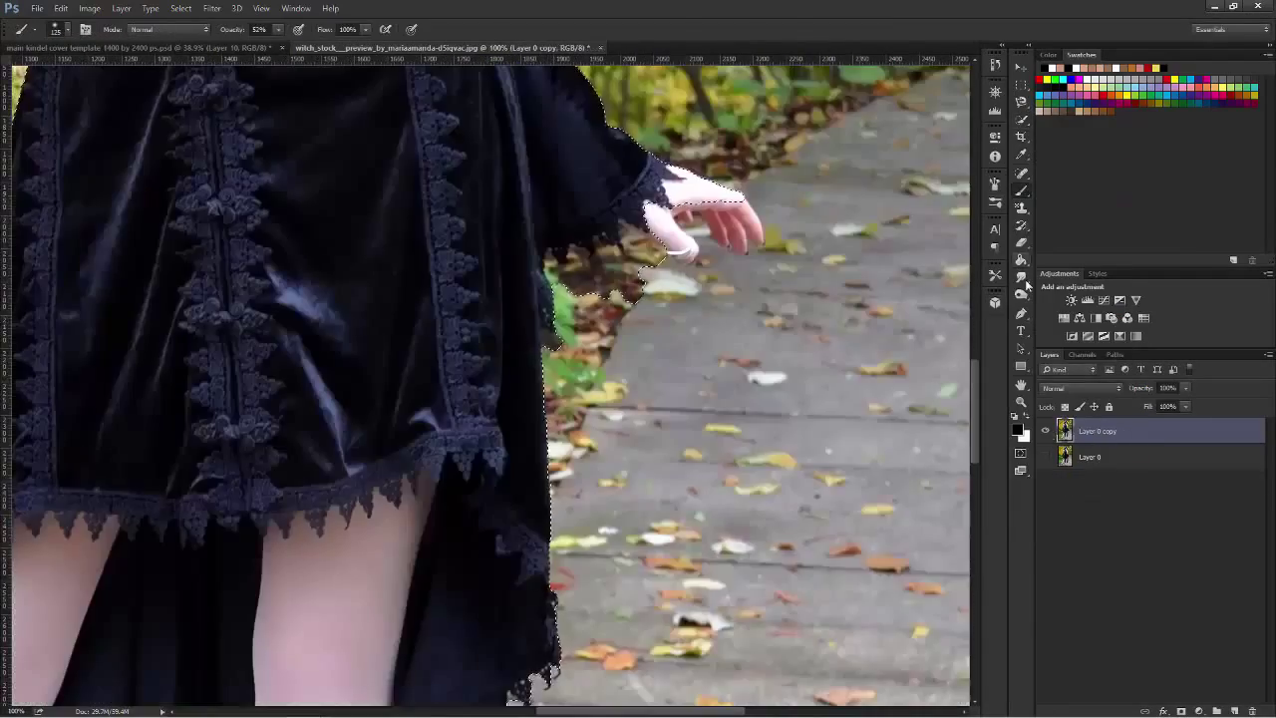
key(w)
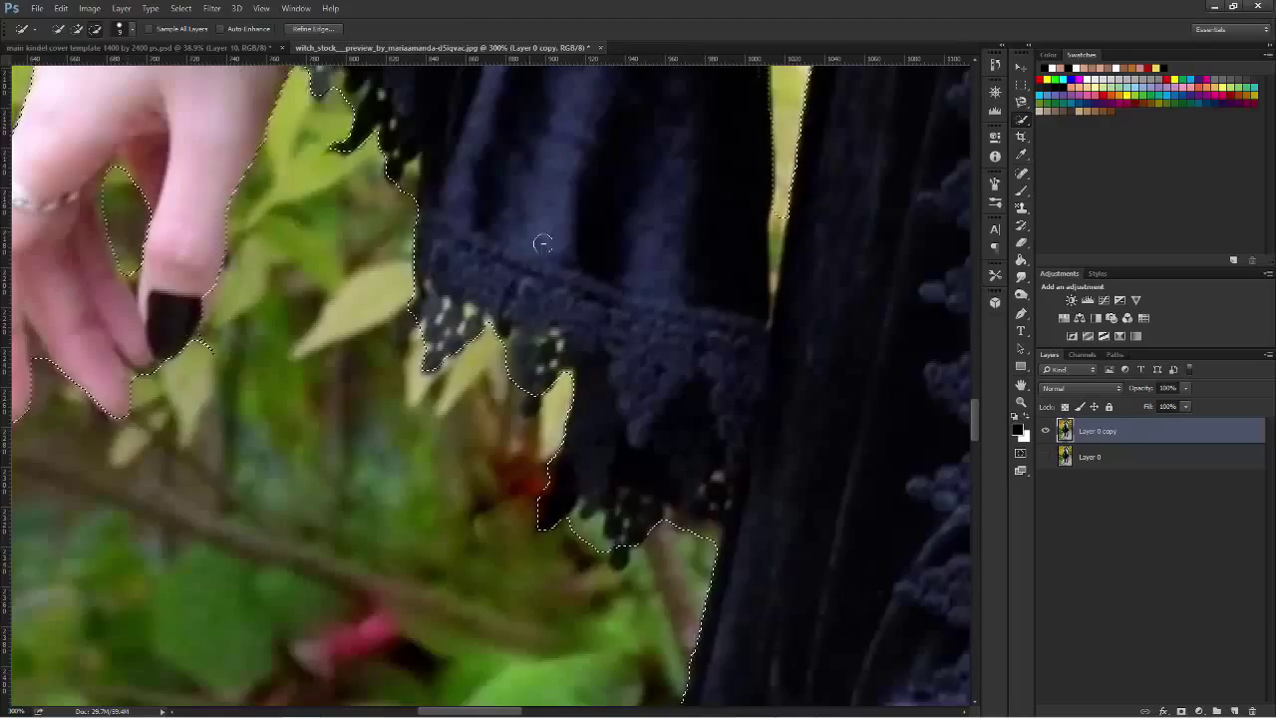
Copy the selected witch to a new layer, checking the dress lace and sleeve edges.
key(ctrl+minus)
key(ctrl+minus)
key(ctrl+minus)
key(ctrl+plus)
key(ctrl+plus)
key(ctrl+plus)
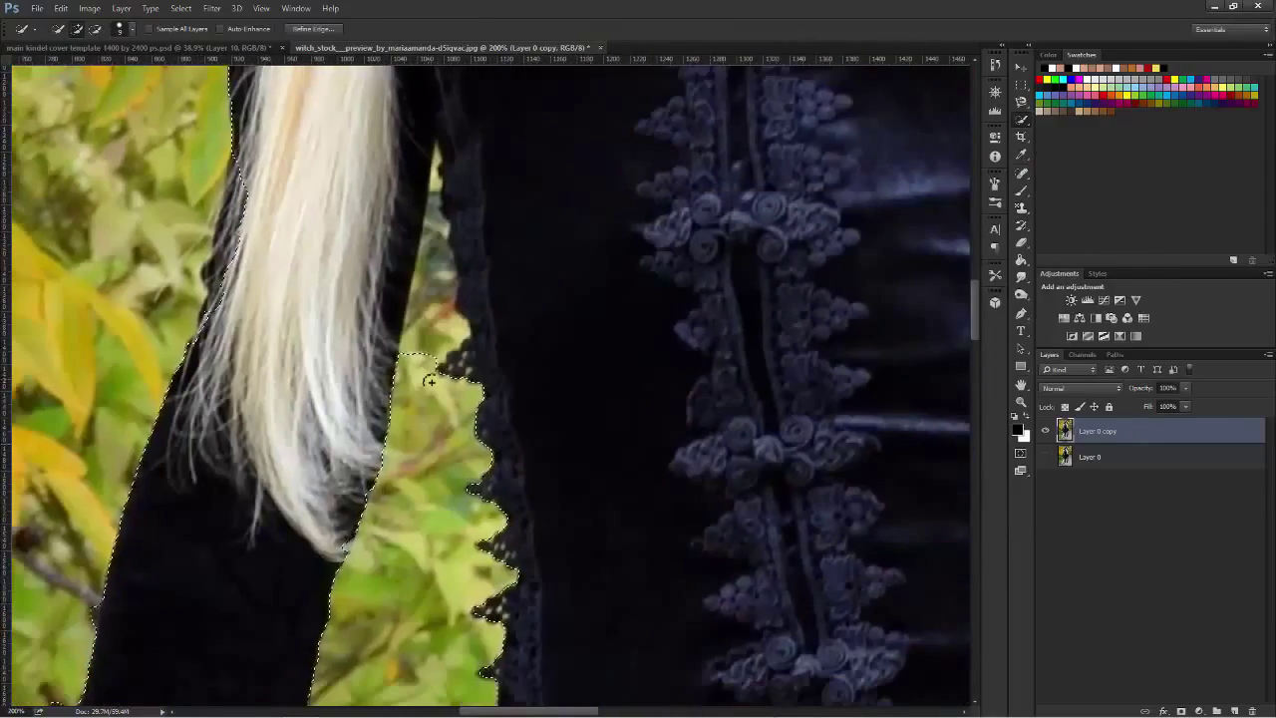
key(ctrl+shift+z)
scroll(521, 501, down, 3)
scroll(521, 501, up, 3)
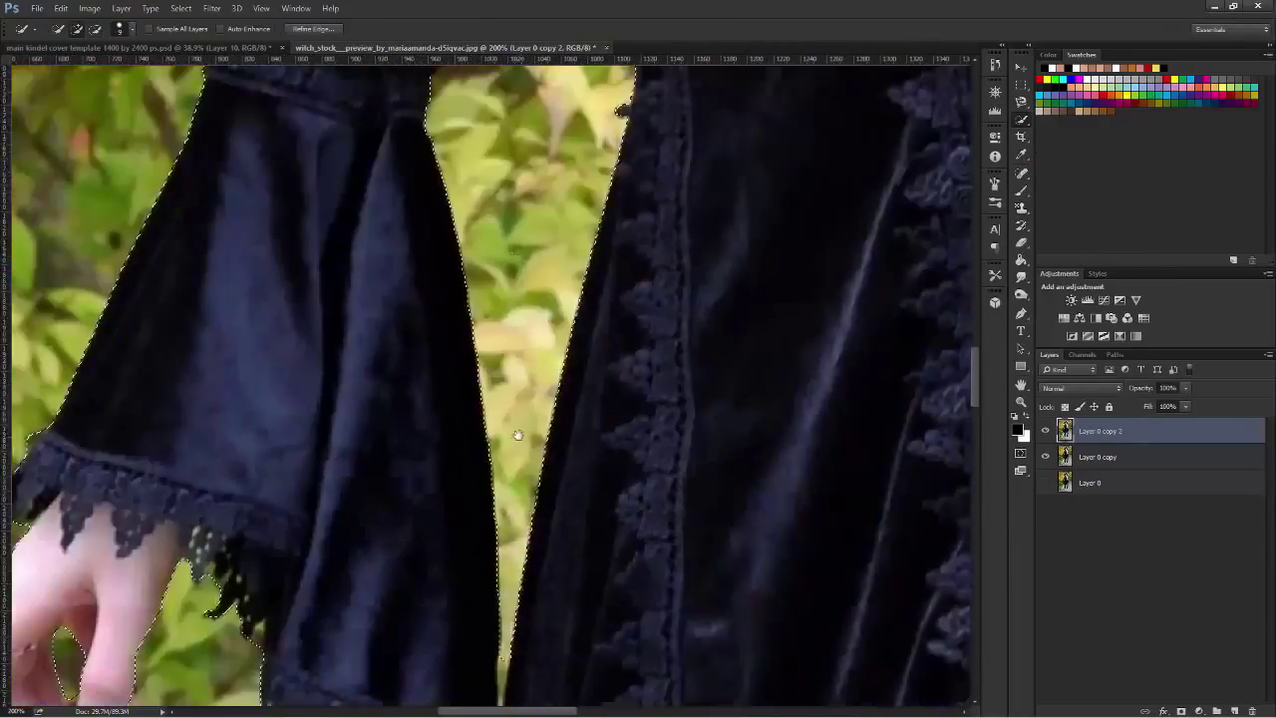
key(ctrl+plus)
key(ctrl+plus)
key(ctrl+plus)
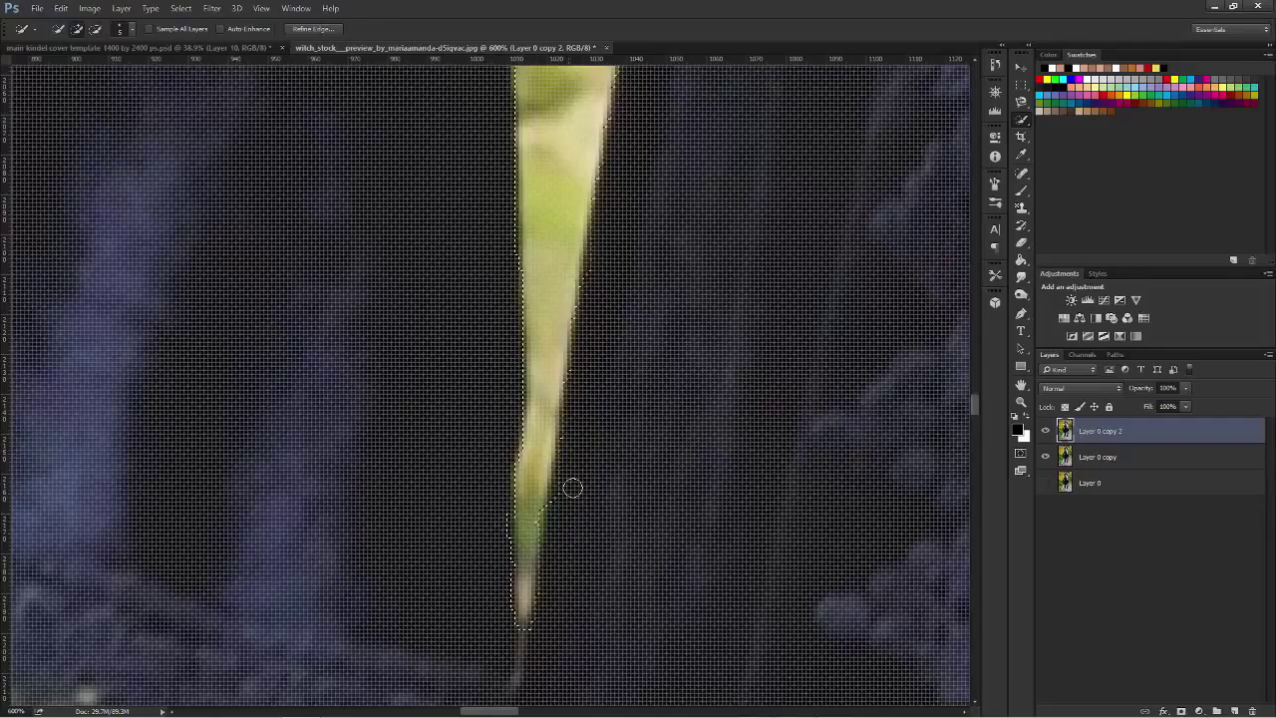
key(ctrl+z)
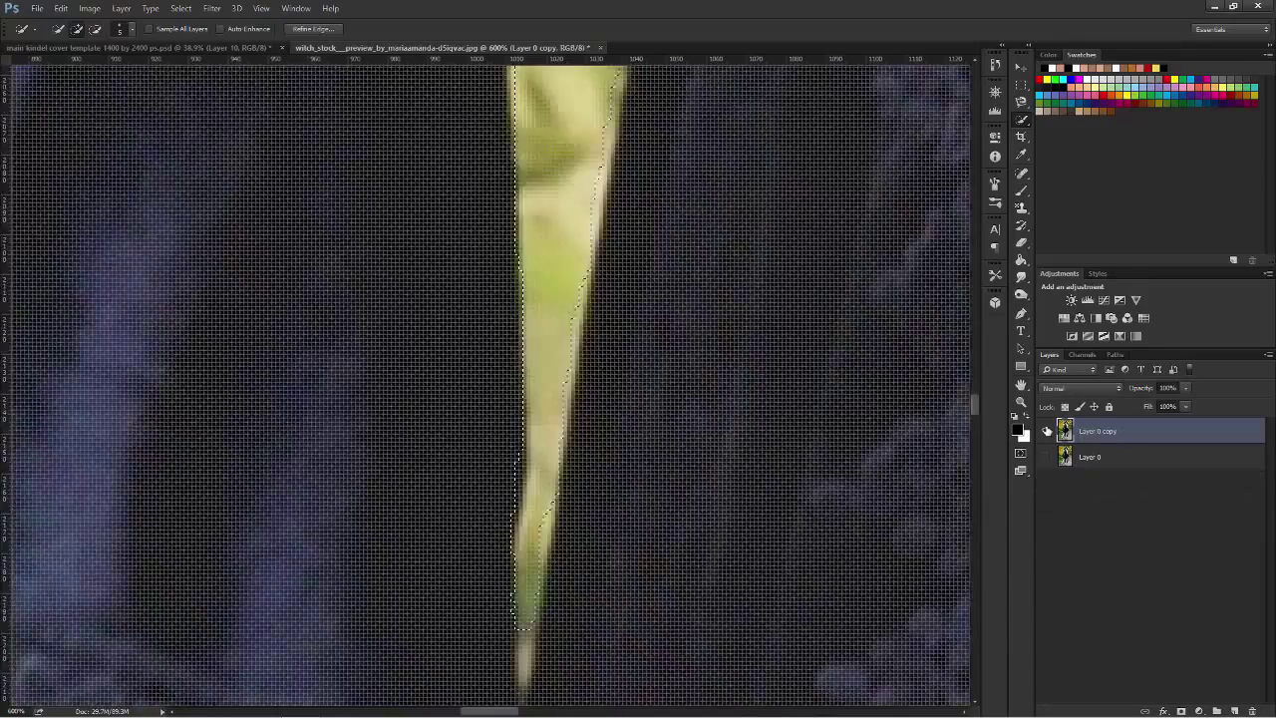
key(ctrl+minus)
key(ctrl+minus)
key(ctrl+minus)
key(ctrl+plus)
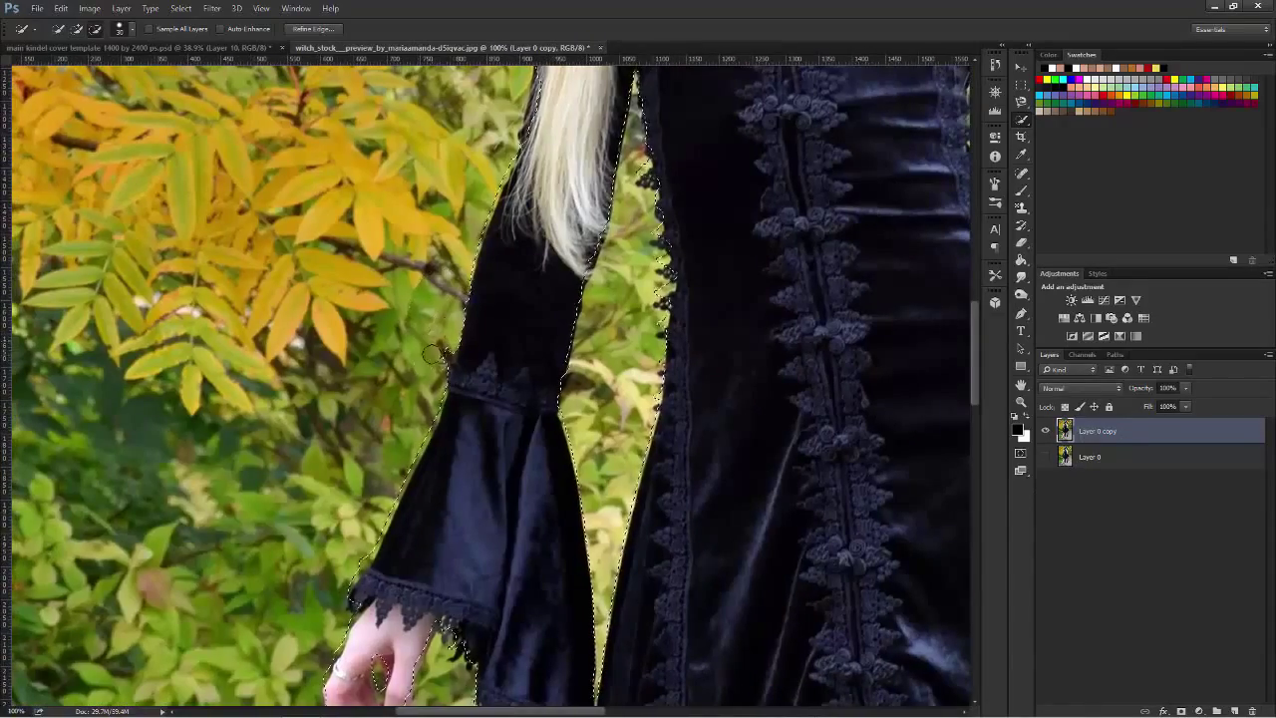
key(ctrl+z)
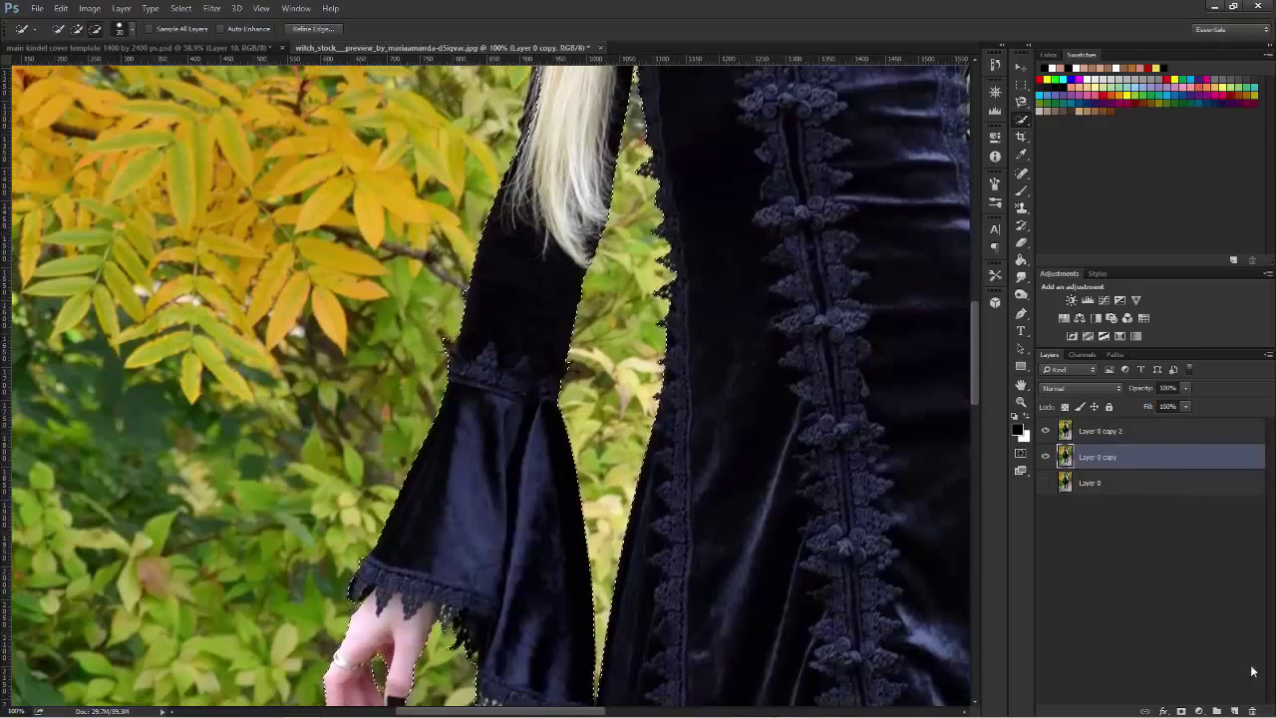
key(ctrl+0)
Apply the refined witch mask into the cover, then scale her down and move her left.
key(ctrl+alt+r)
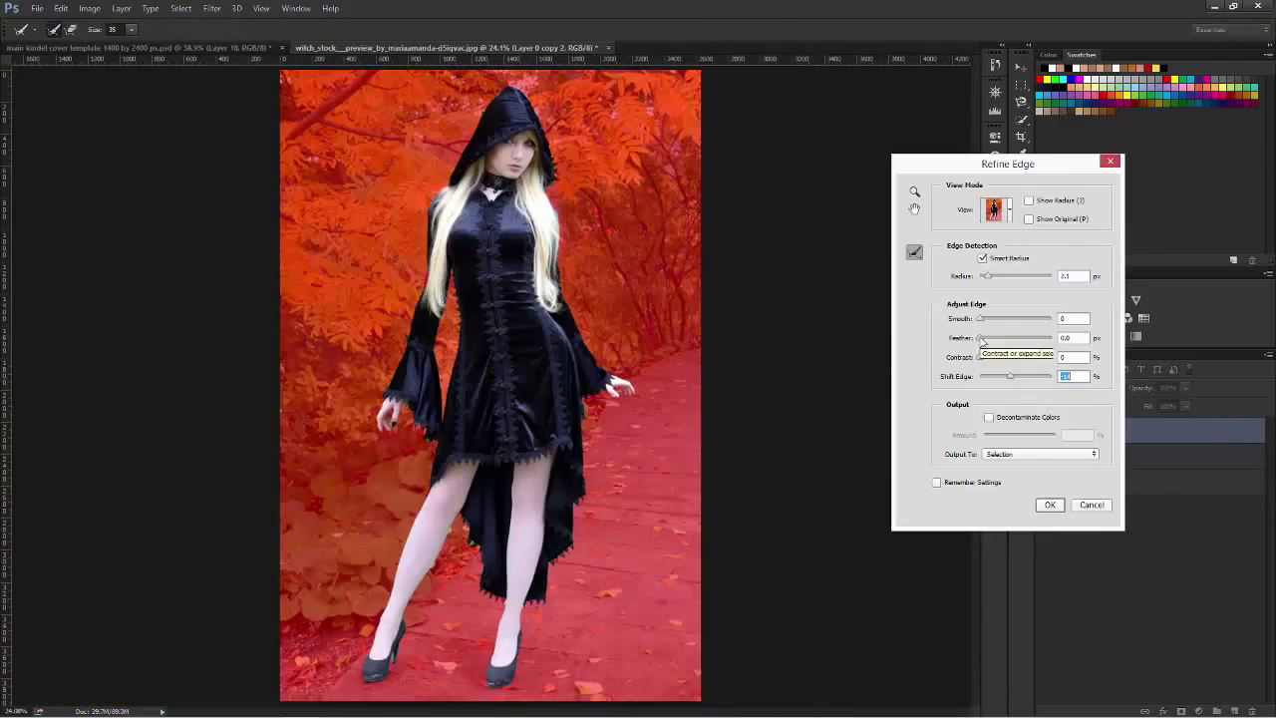
key(Return)
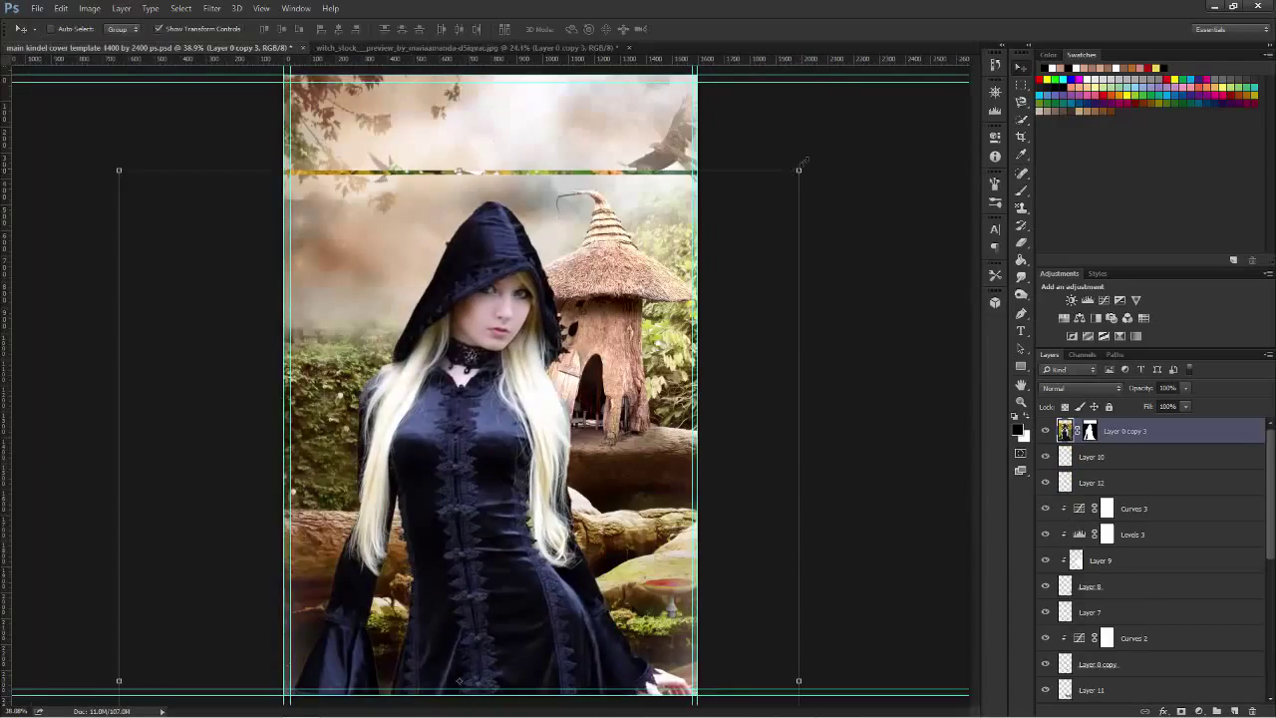
key(ctrl+t)
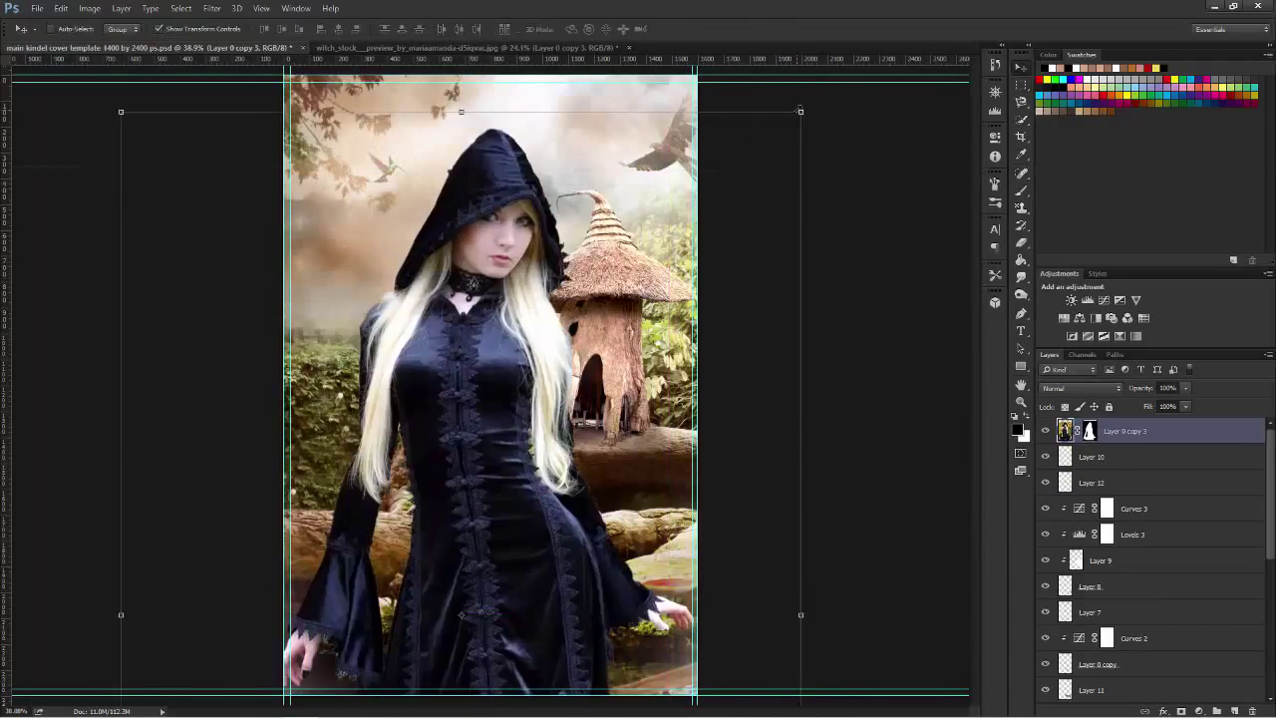
mouse_move(492, 293)
mouse_down()
mouse_move(515, 389)
mouse_move(431, 388)
mouse_up()
Commit the witch's placement, move her layer lower, and brighten her with a clipped Curves adjustment.
key(Return)
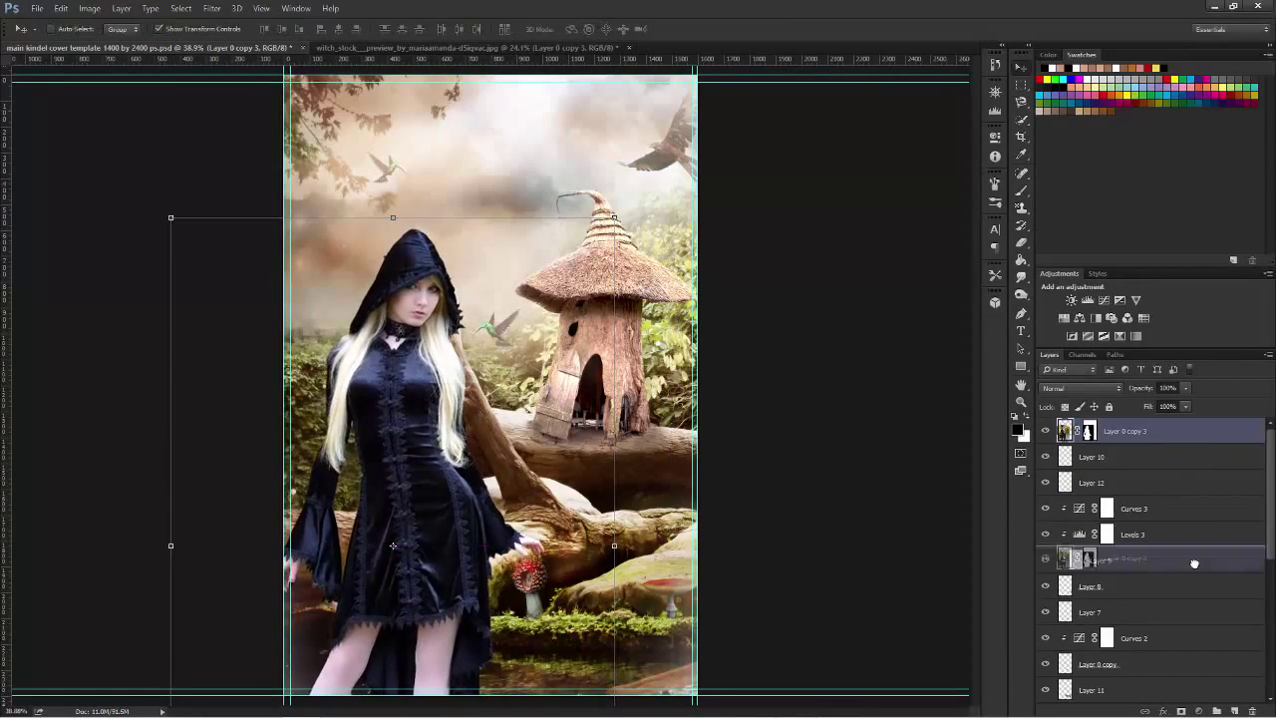
drag(1126, 431, 1197, 677)
click(1087, 300)
drag(861, 297, 861, 300)
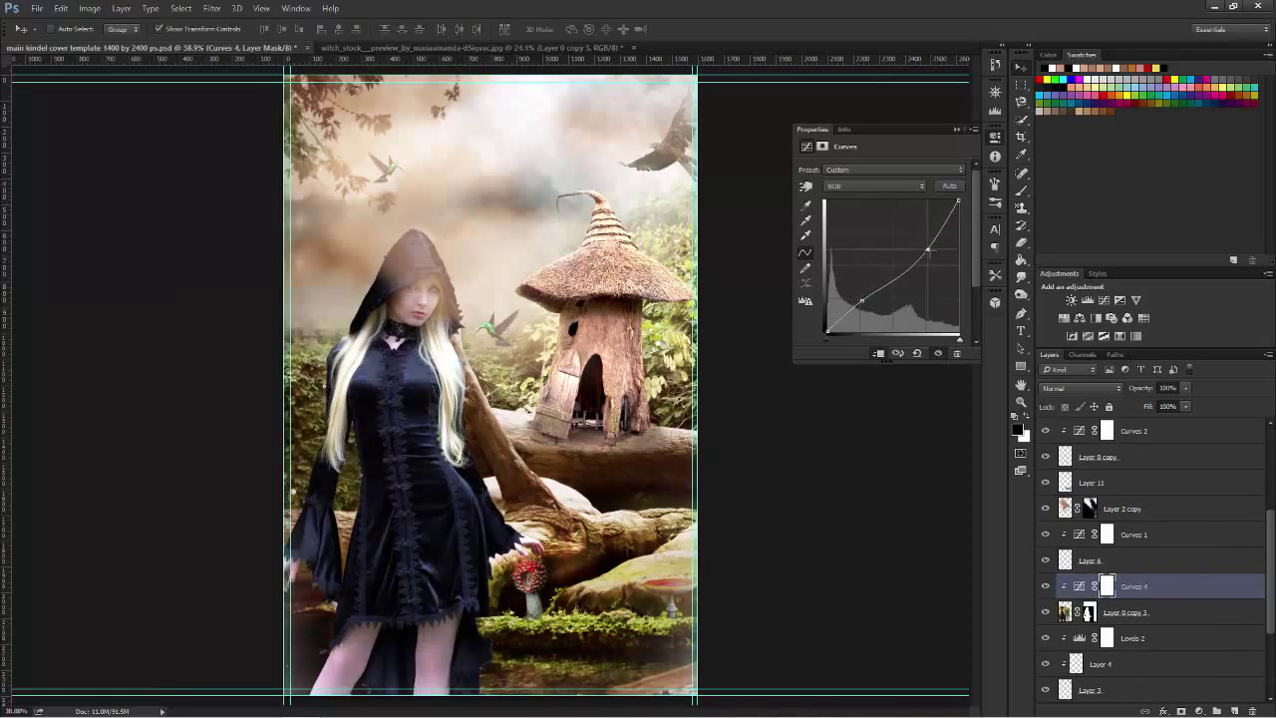
drag(930, 228, 930, 231)
Add clipped Levels (9 / 1.26 / 232), Color Balance and Vibrance adjustments to the witch.
click(1088, 300)
drag(817, 262, 875, 262)
click(1080, 318)
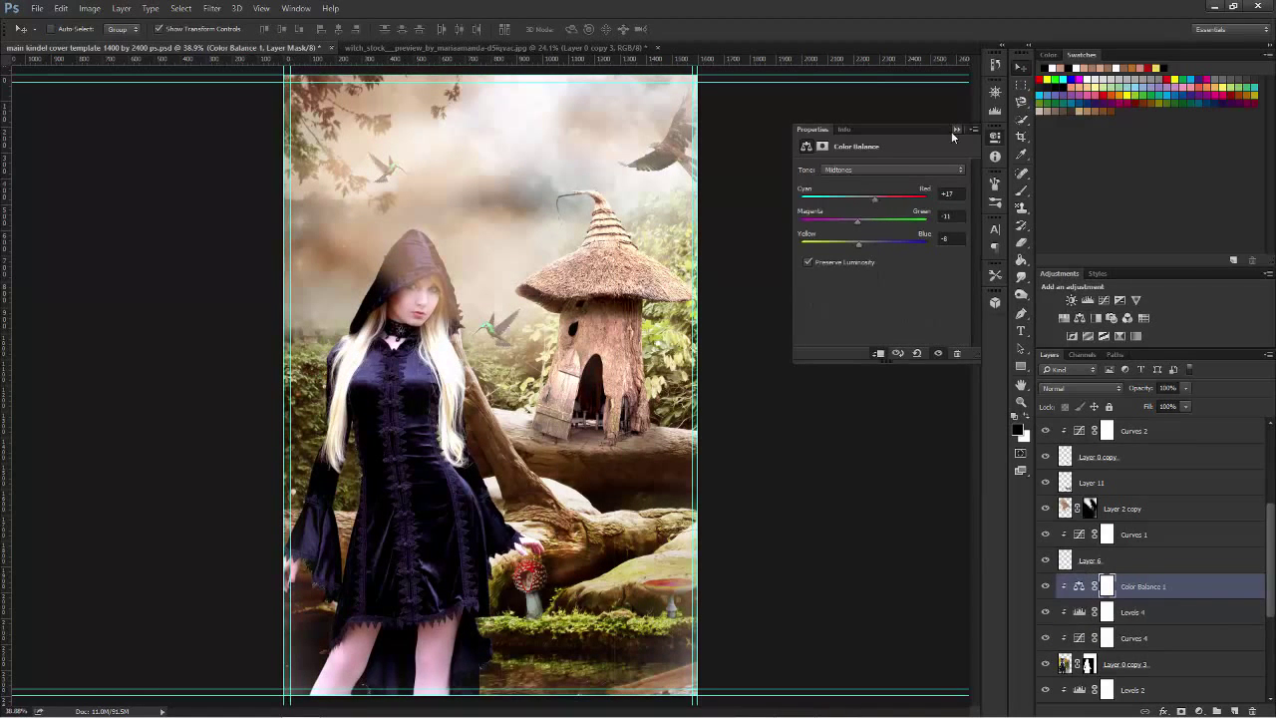
key(alt+bracketleft)
key(alt+bracketleft)
key(alt+bracketleft)
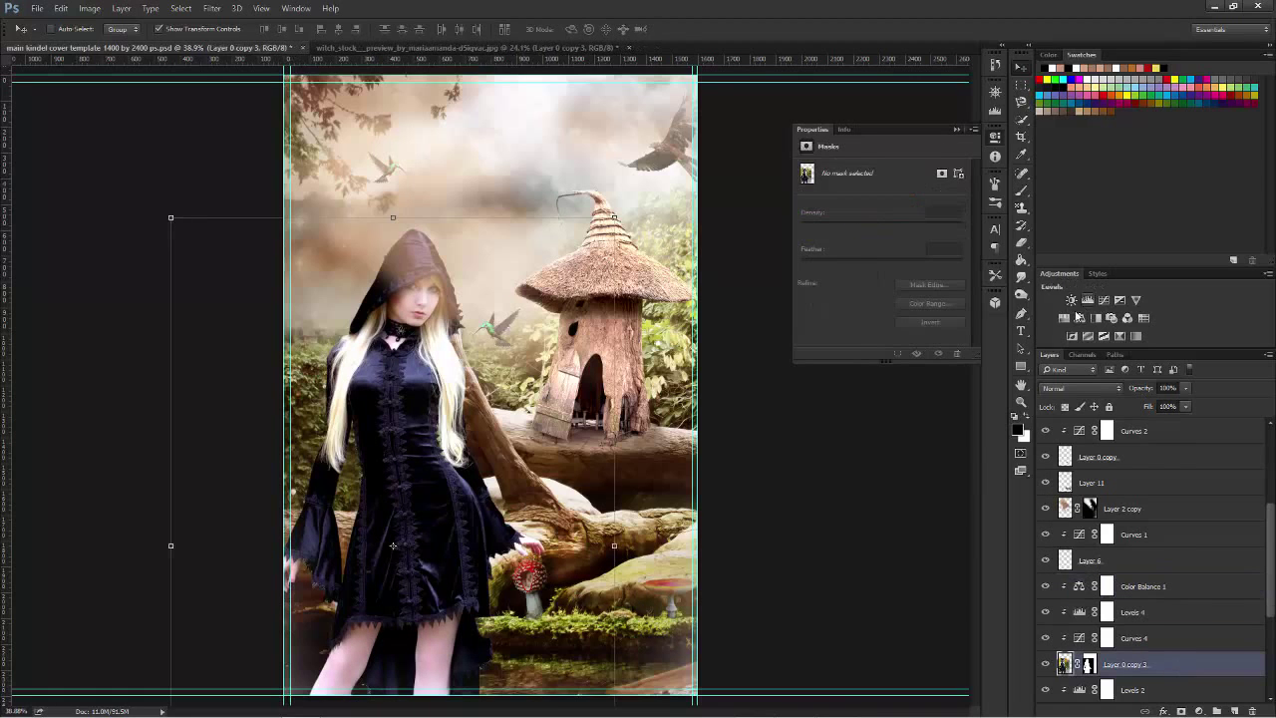
click(1135, 300)
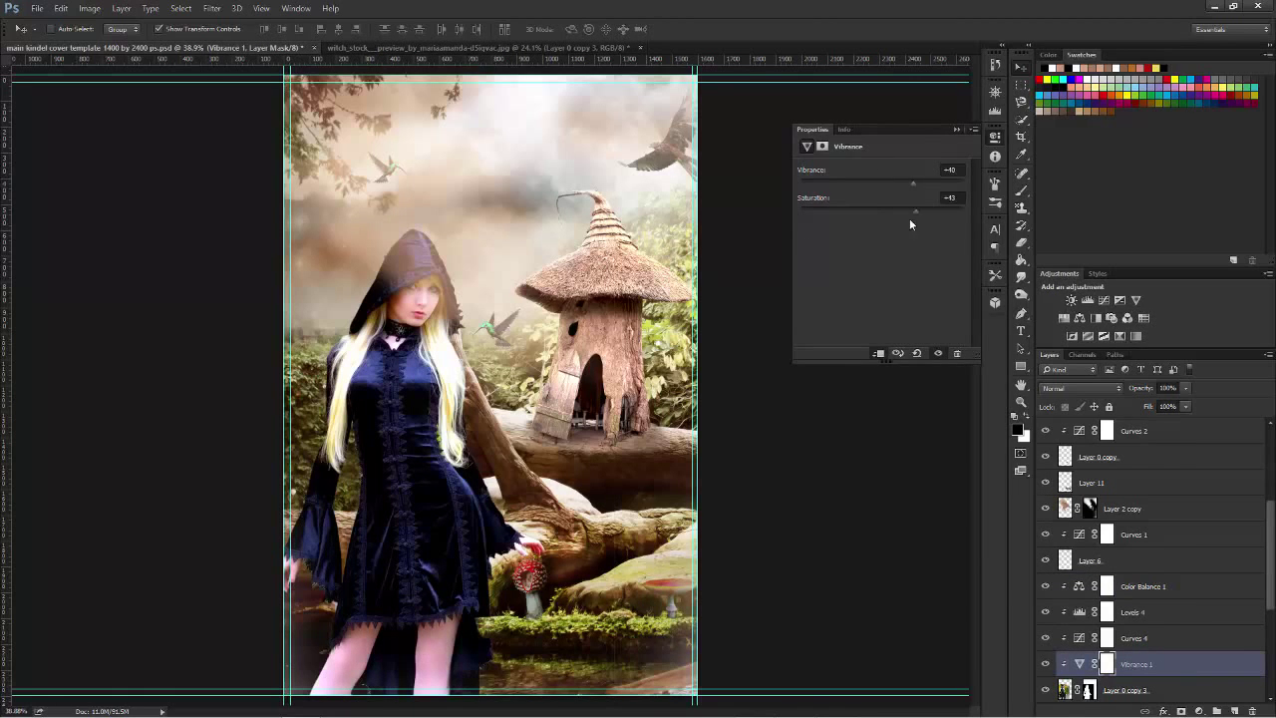
On a new layer, trace a diagonal ray path, make it a selection and paint it white.
key(ctrl+shift+alt+n)
key(p)
key(ctrl+minus)
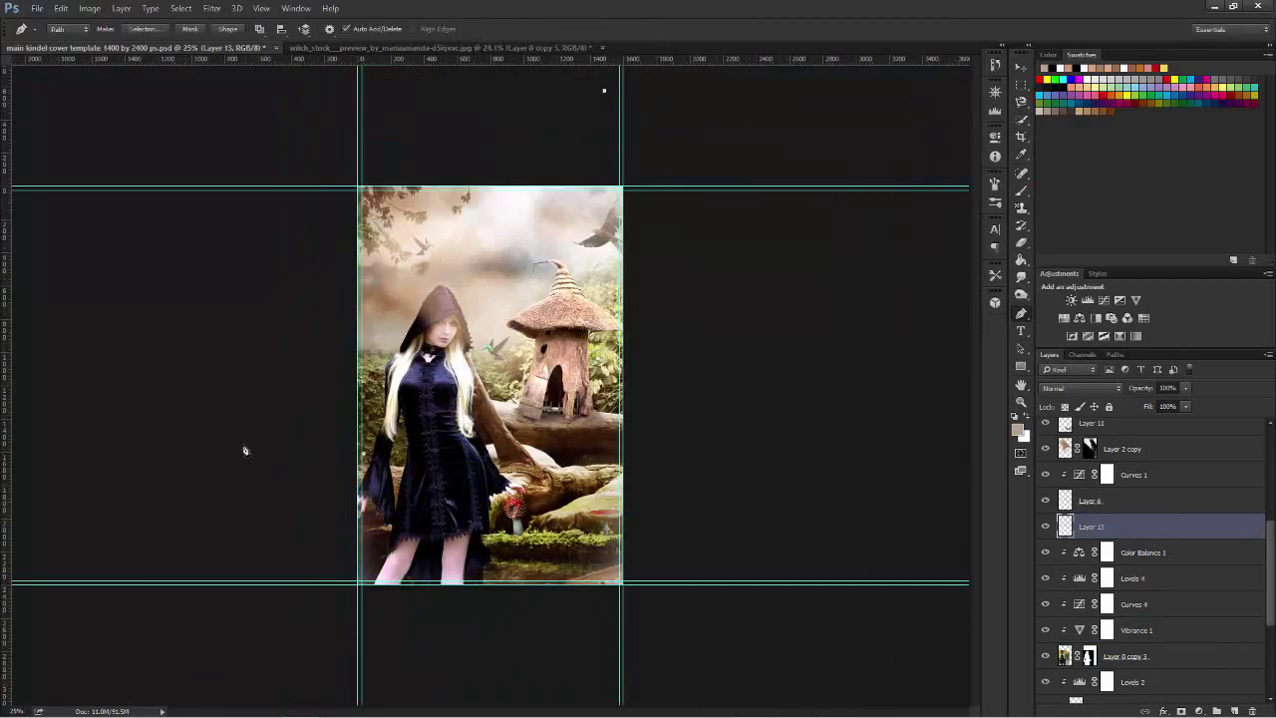
click(917, 137)
click(791, 371)
click(500, 683)
right_click(661, 205)
click(697, 230)
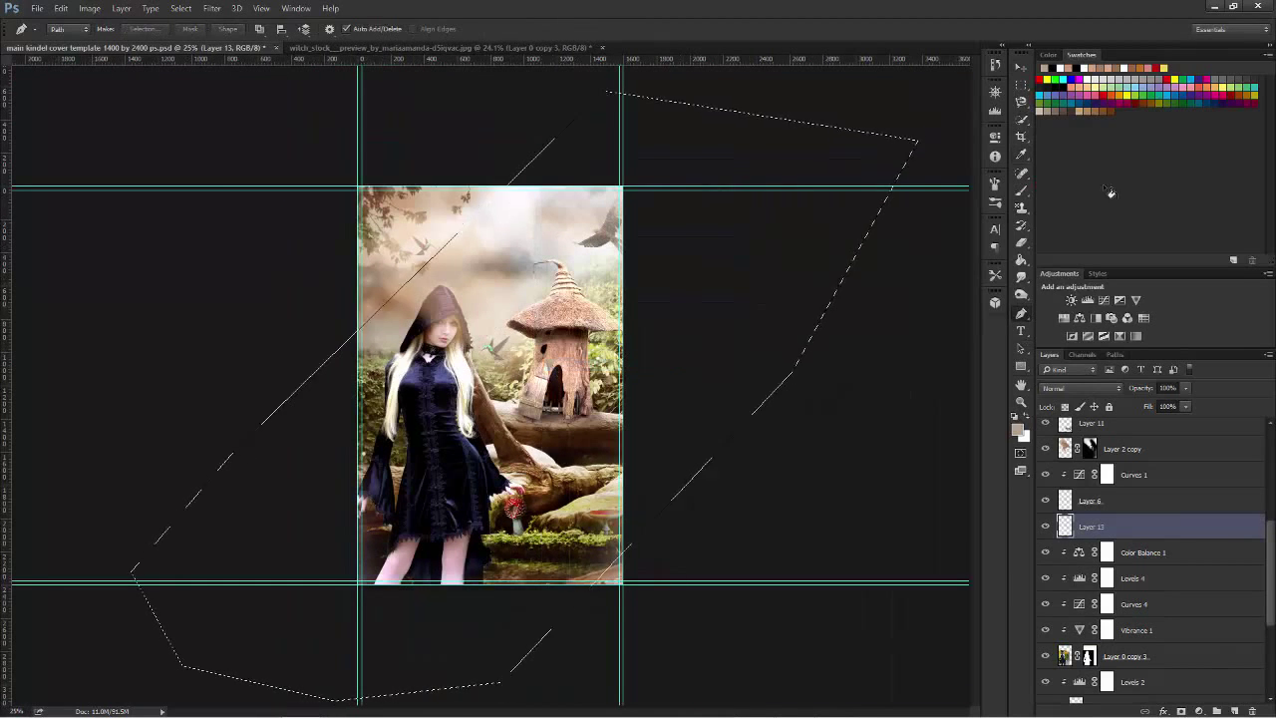
key(b)
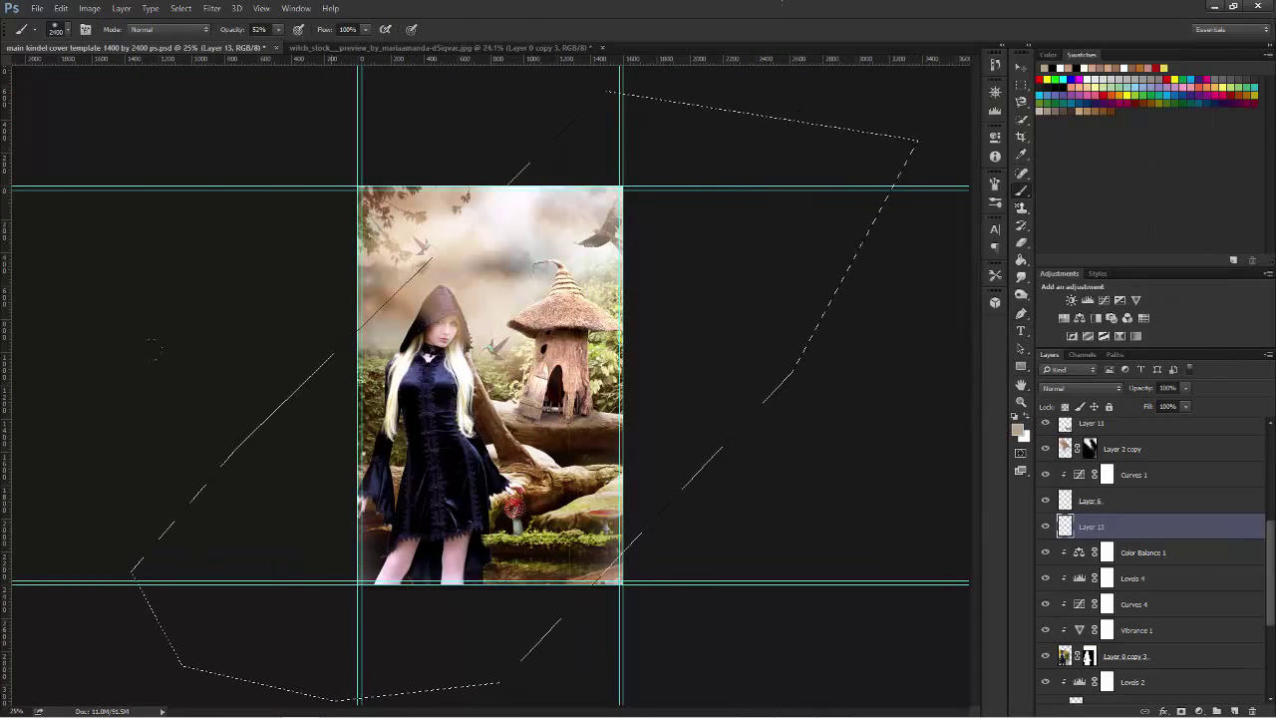
drag(468, 398, 529, 458)
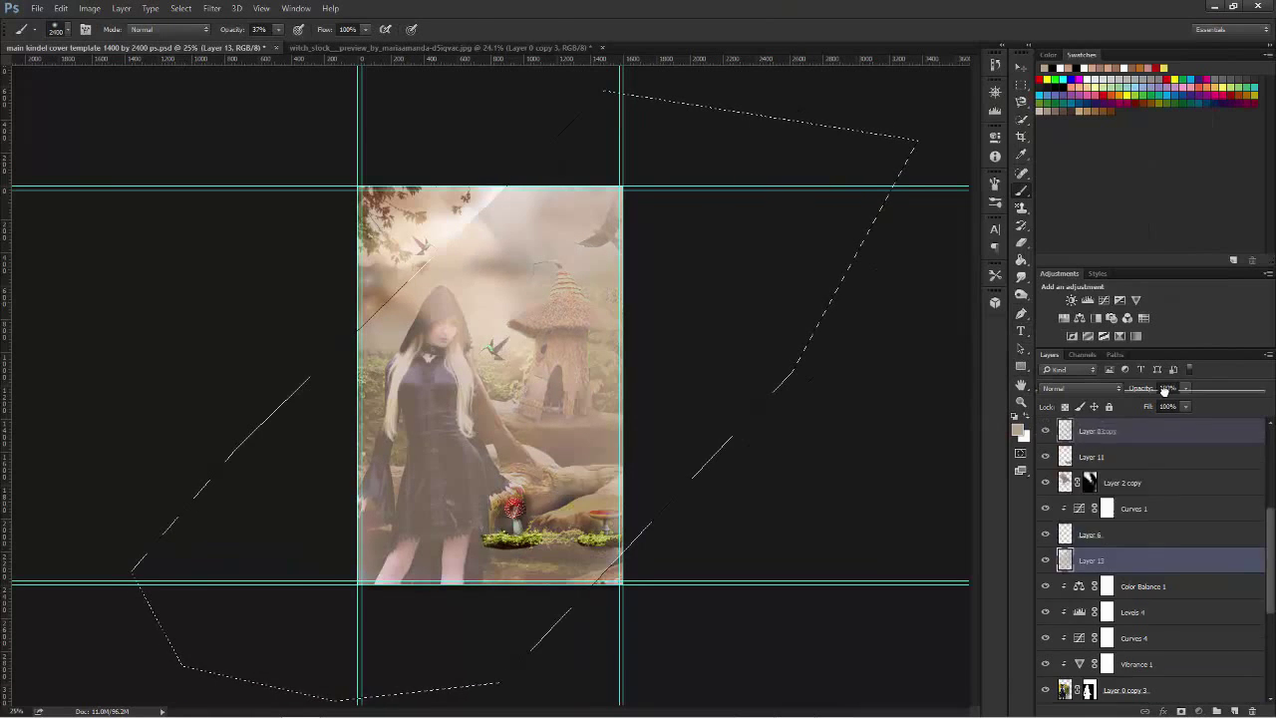
Blend the ray in Screen mode, feather it into a masked copy, and delete the unsoftened layer.
click(1079, 389)
key(ctrl+z)
key(ctrl+alt+r)
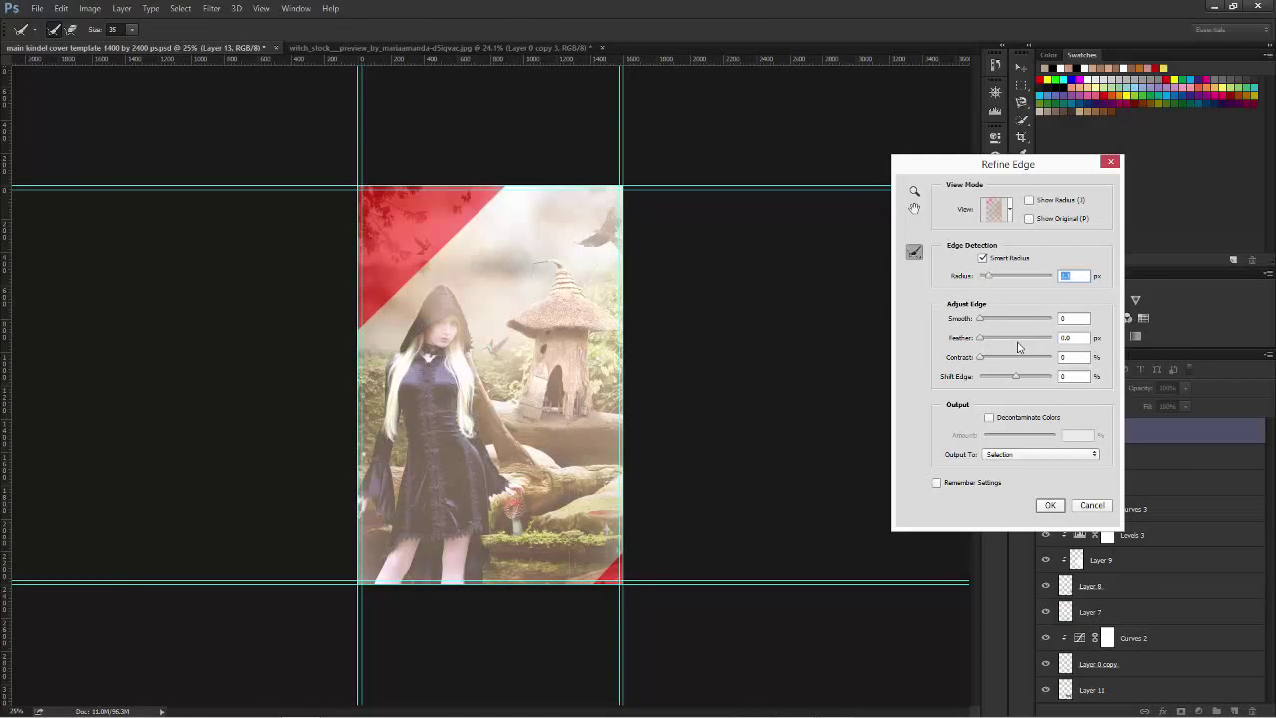
key(Return)
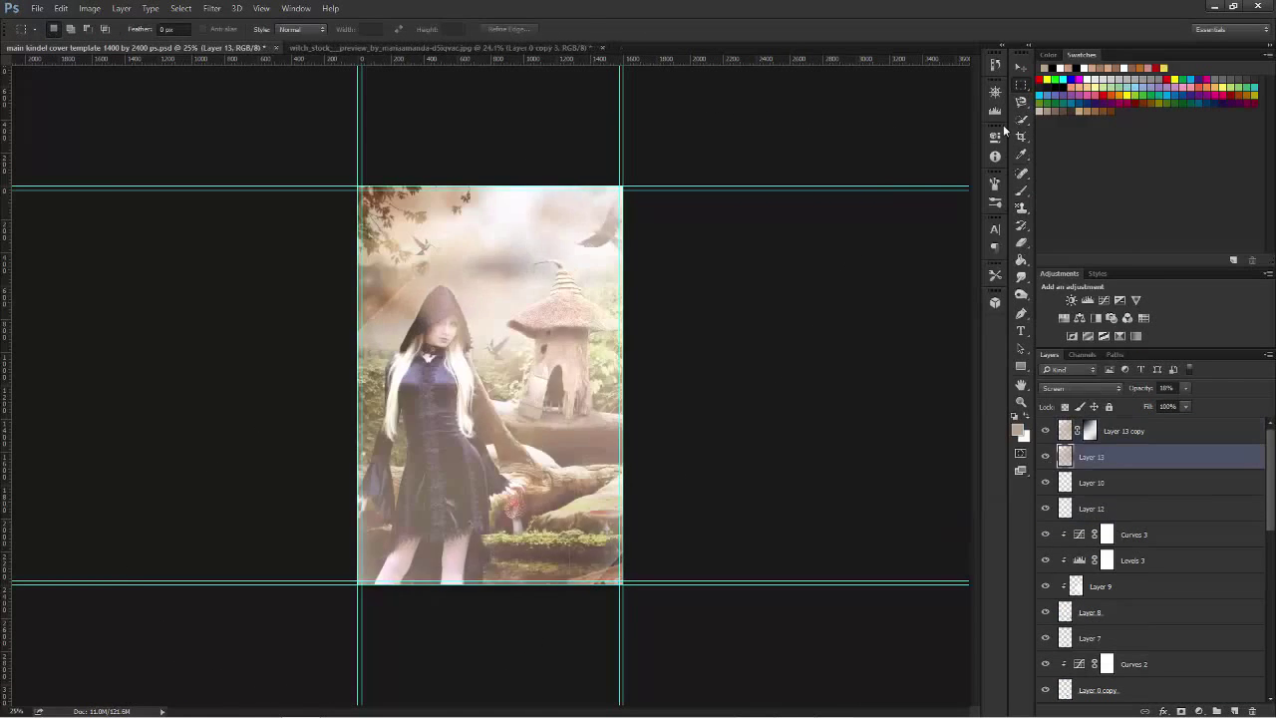
click(1018, 245)
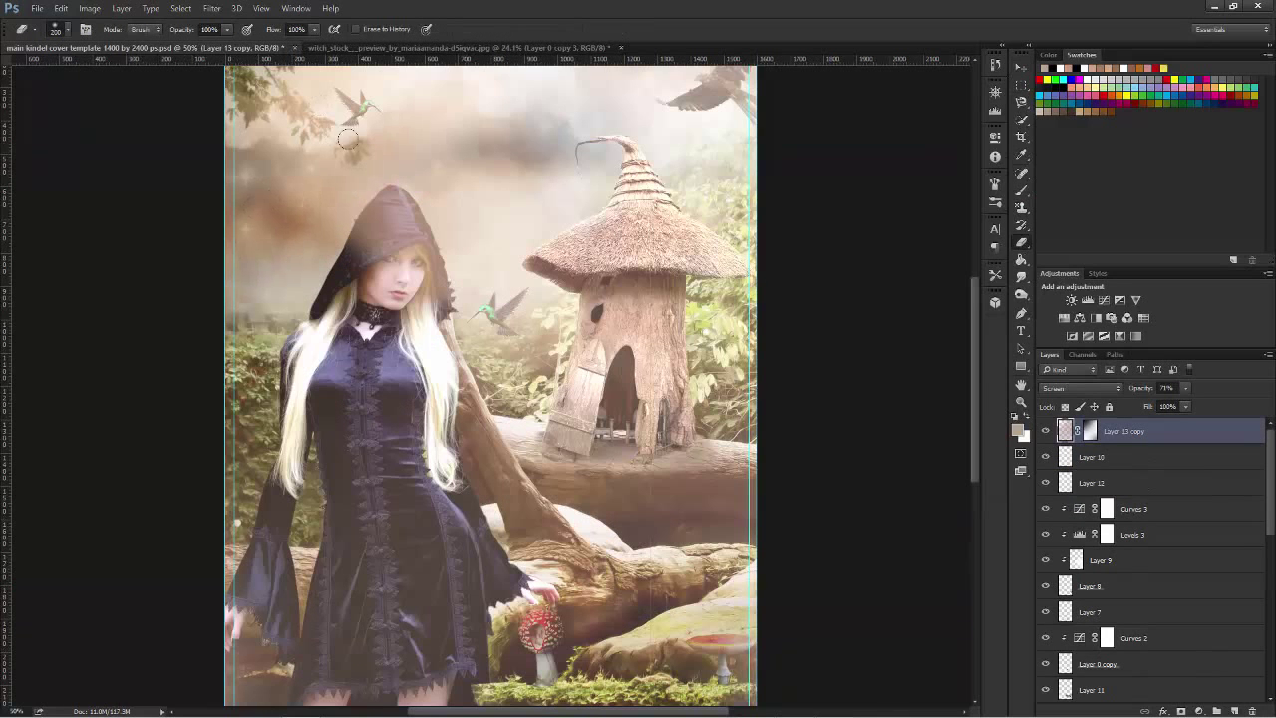
scroll(602, 351, down, 5)
key(ctrl+minus)
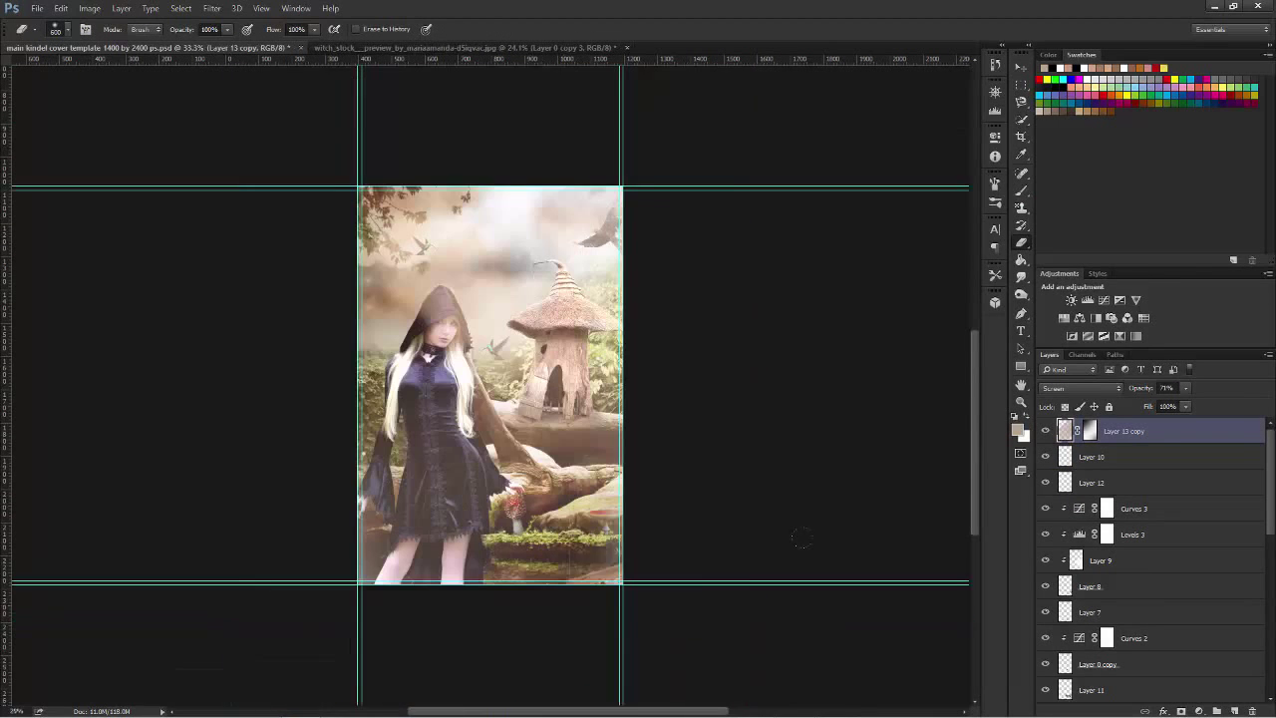
click(170, 38)
Set the strength to 48% and select the witch's layer mask for brush painting.
text(48)
key(Return)
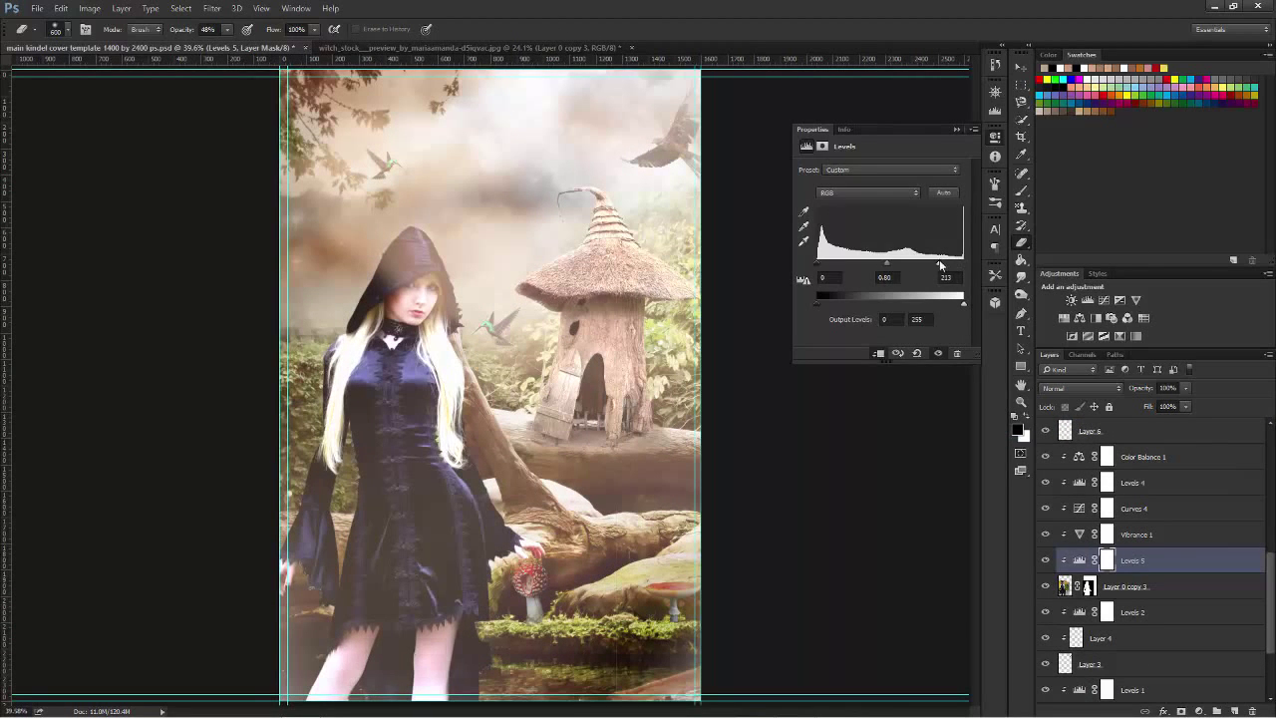
click(1089, 586)
key(b)
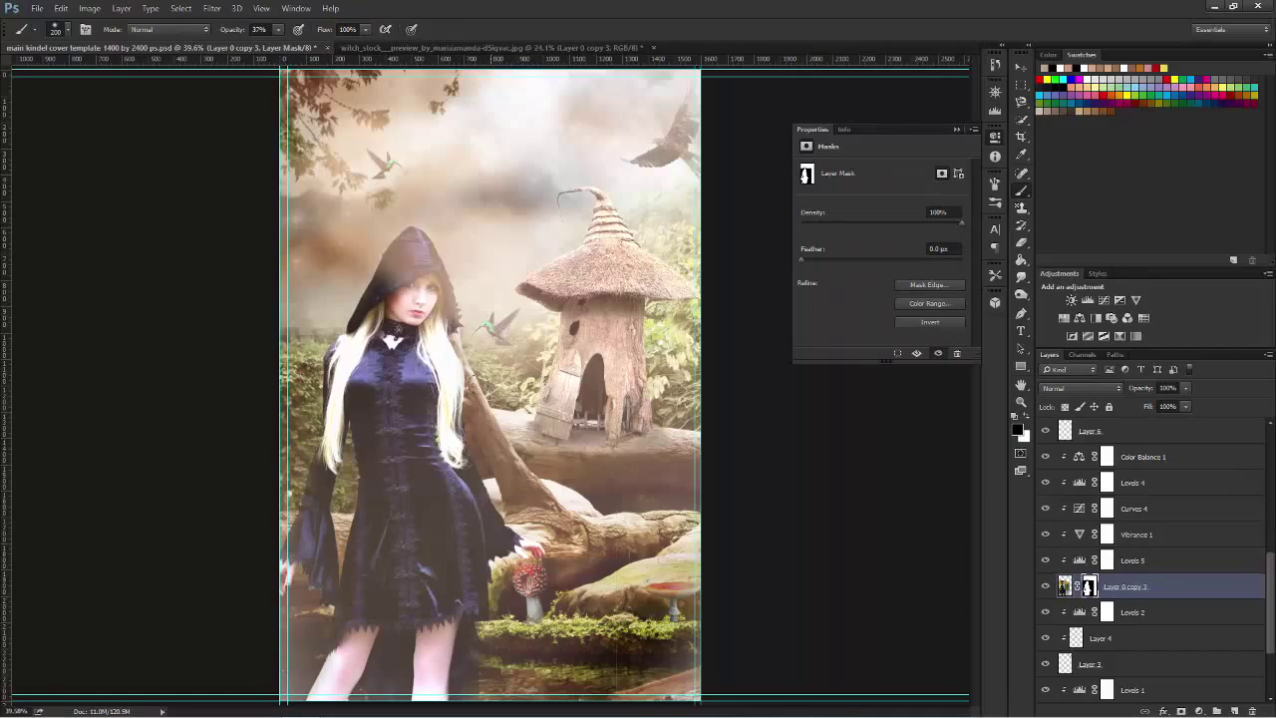
click(955, 130)
Nudge the girl slightly left and down at 100% view, and set a faint mask brush.
key(ctrl+1)
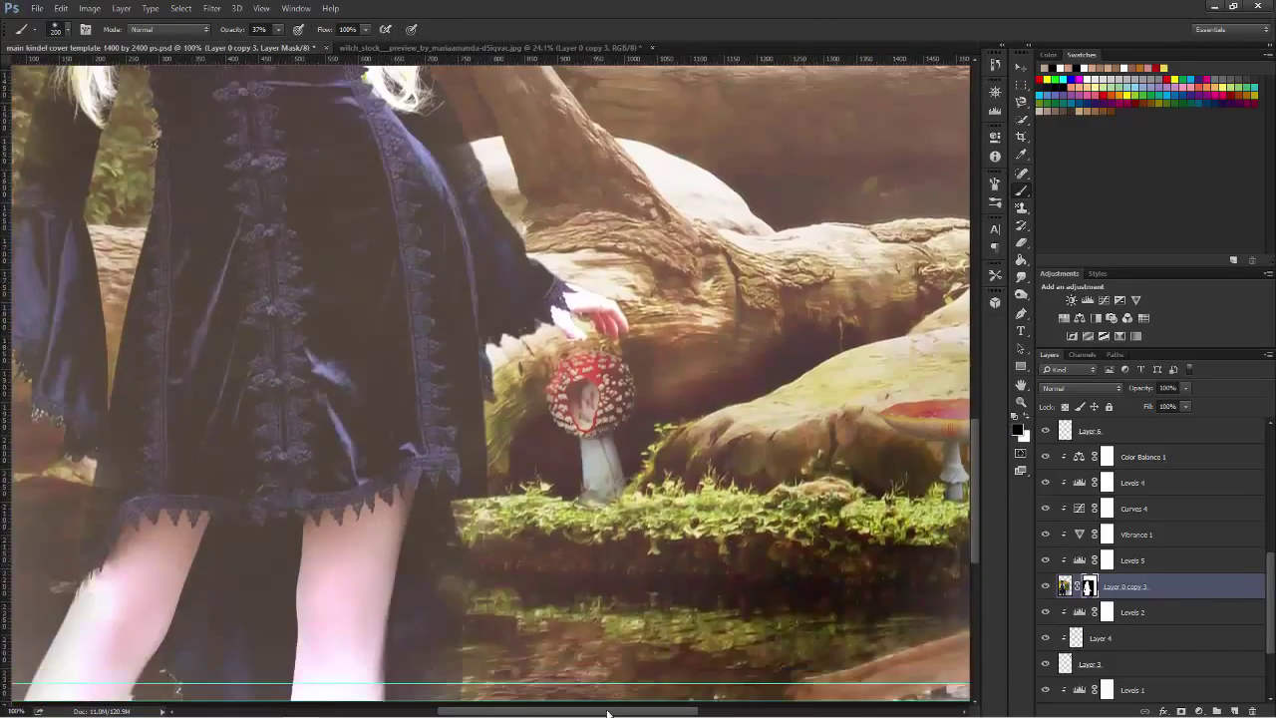
drag(607, 711, 542, 711)
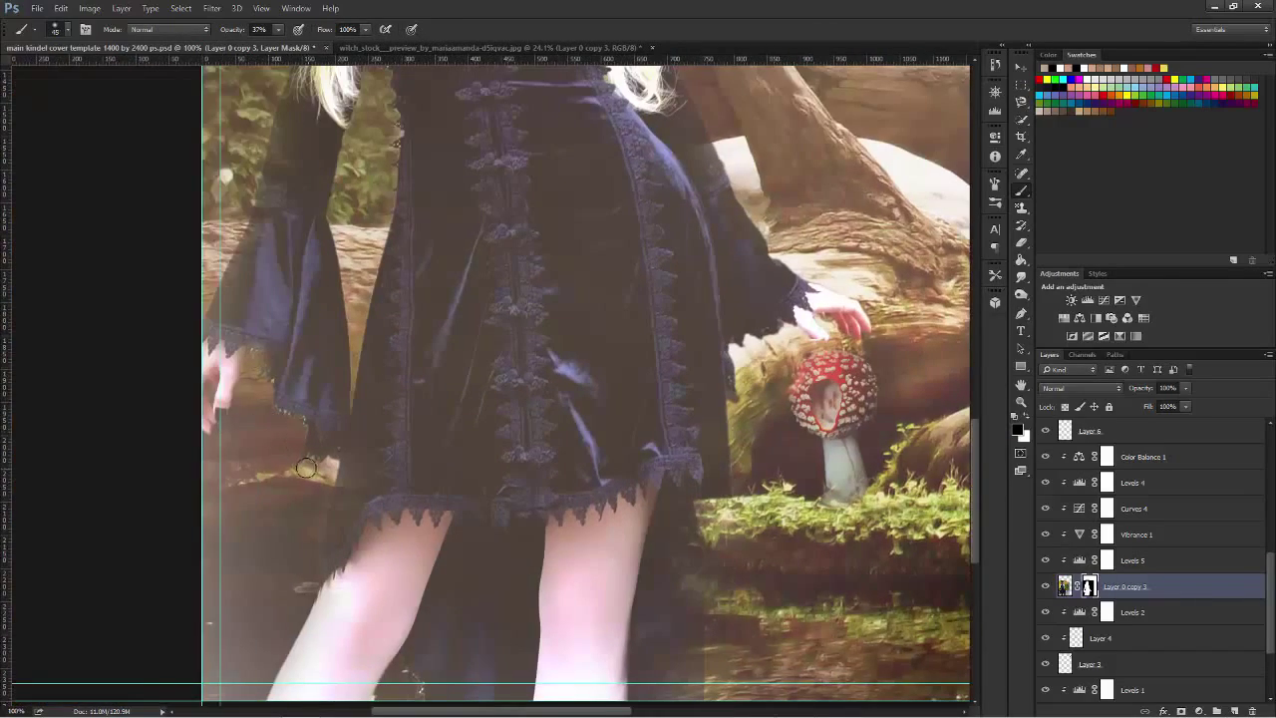
mouse_move(779, 532)
mouse_down()
mouse_move(771, 416)
mouse_move(598, 703)
mouse_up()
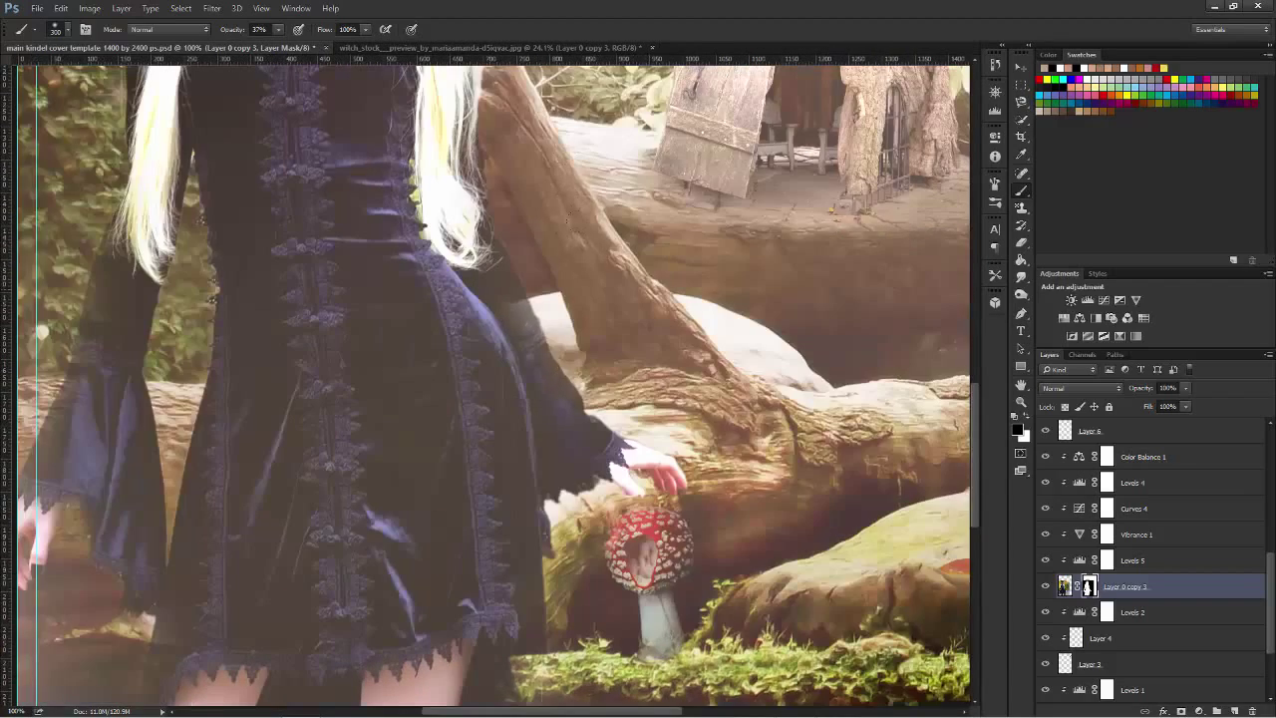
drag(317, 376, 268, 399)
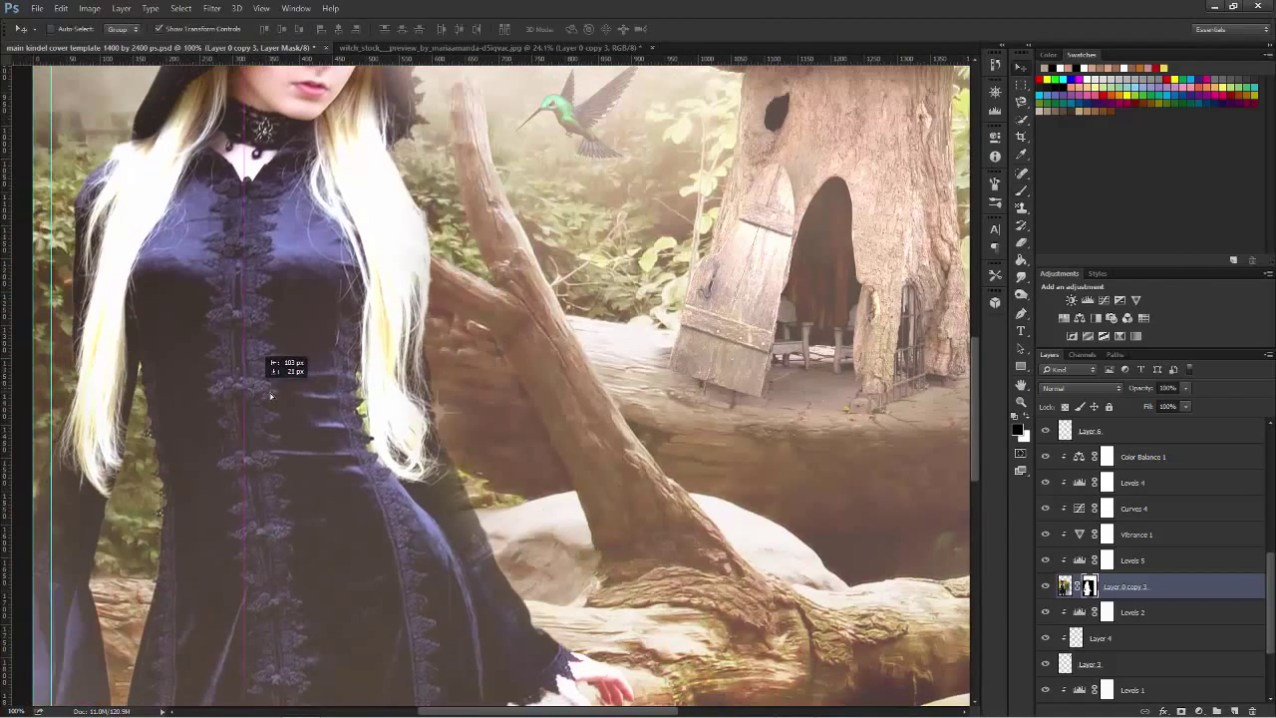
click(1016, 429)
click(541, 449)
key(Return)
key(b)
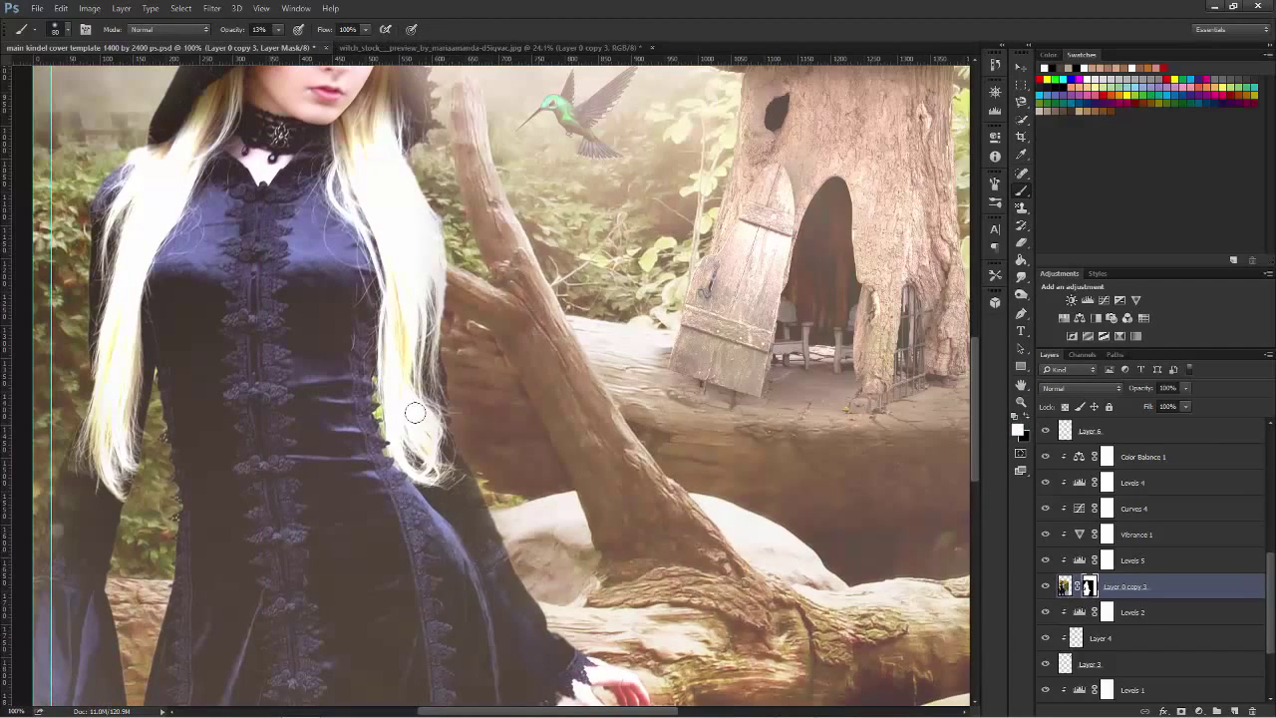
key(ctrl+0)
Add a contrast Curves adjustment and a Levels adjustment darkening the shadows over the cover.
drag(1269, 582, 1269, 428)
click(1103, 299)
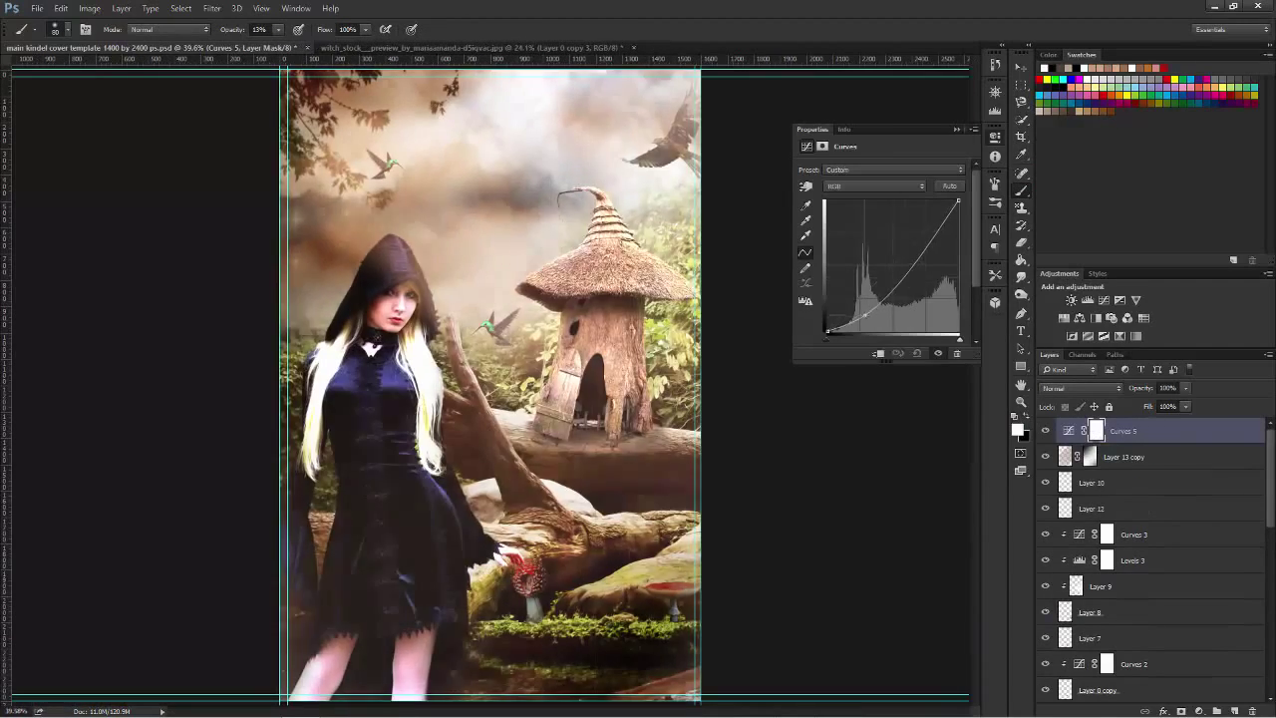
drag(927, 239, 934, 226)
click(1087, 299)
drag(827, 289, 857, 289)
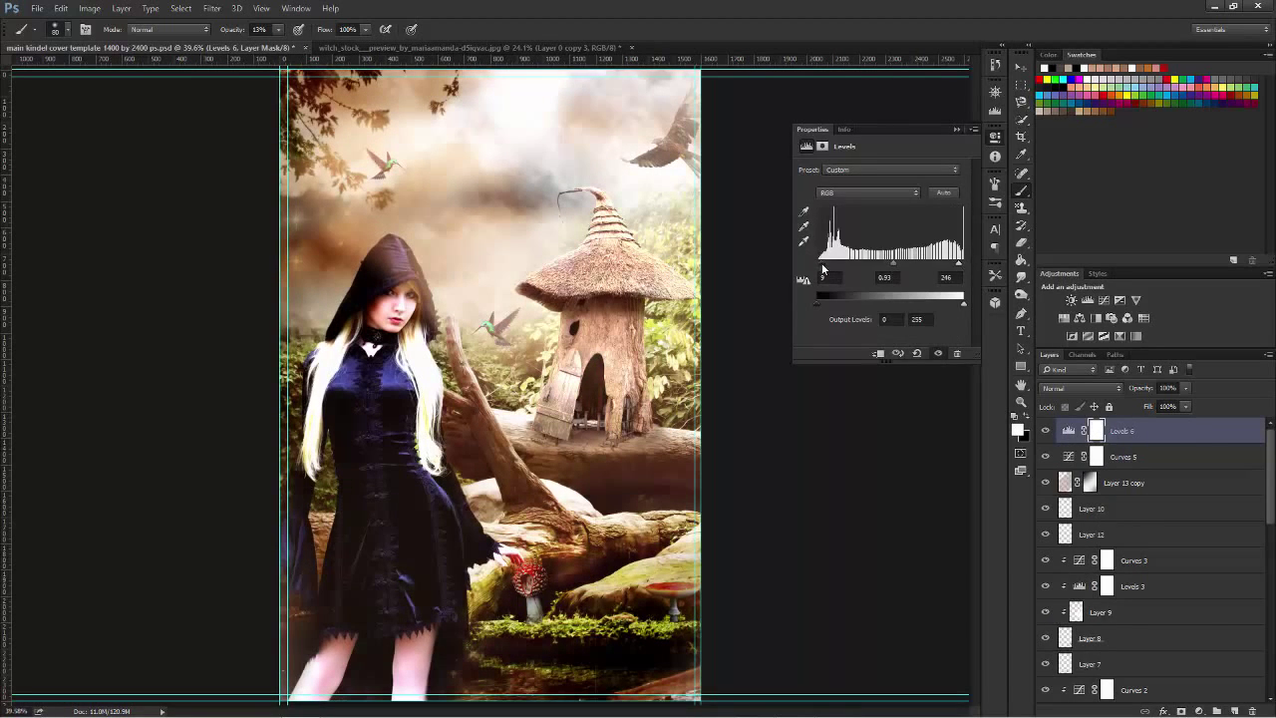
On a new layer, paint a broad white glow with a 5000 px brush, blended as Overlay.
key(ctrl+shift+alt+n)
key(ctrl+minus)
right_click(152, 80)
text(5000)
key(Return)
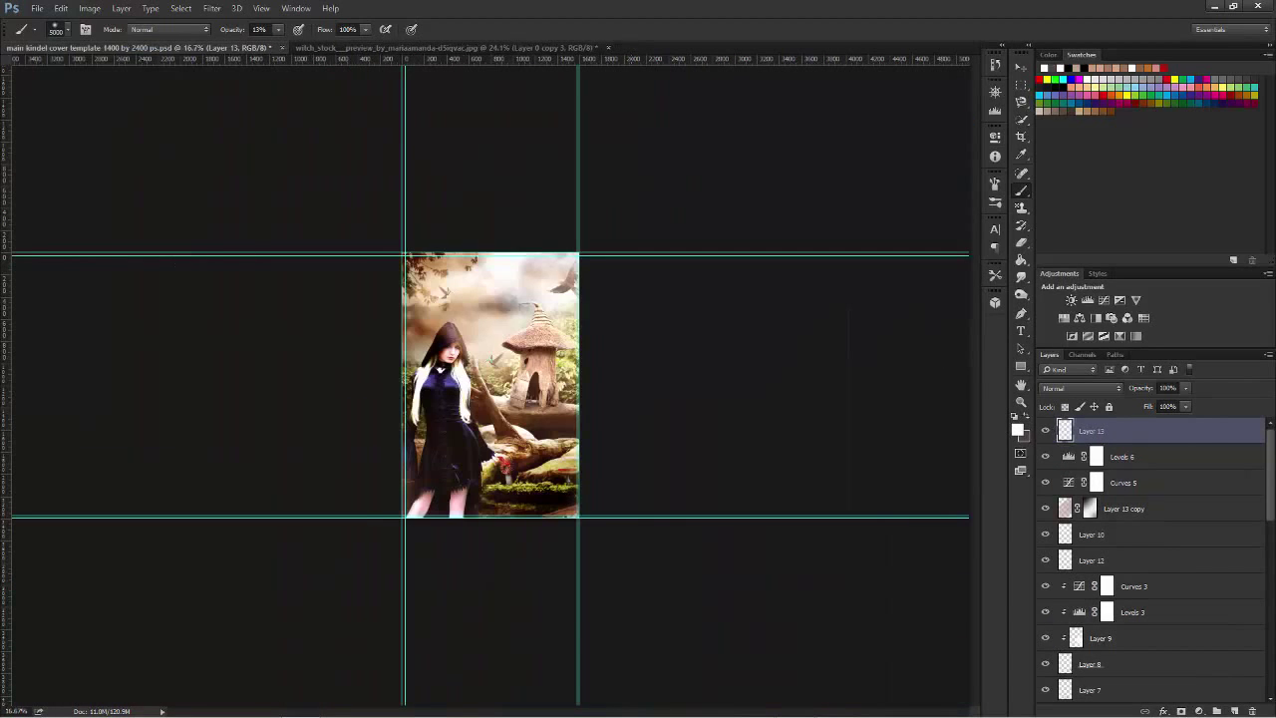
click(488, 384)
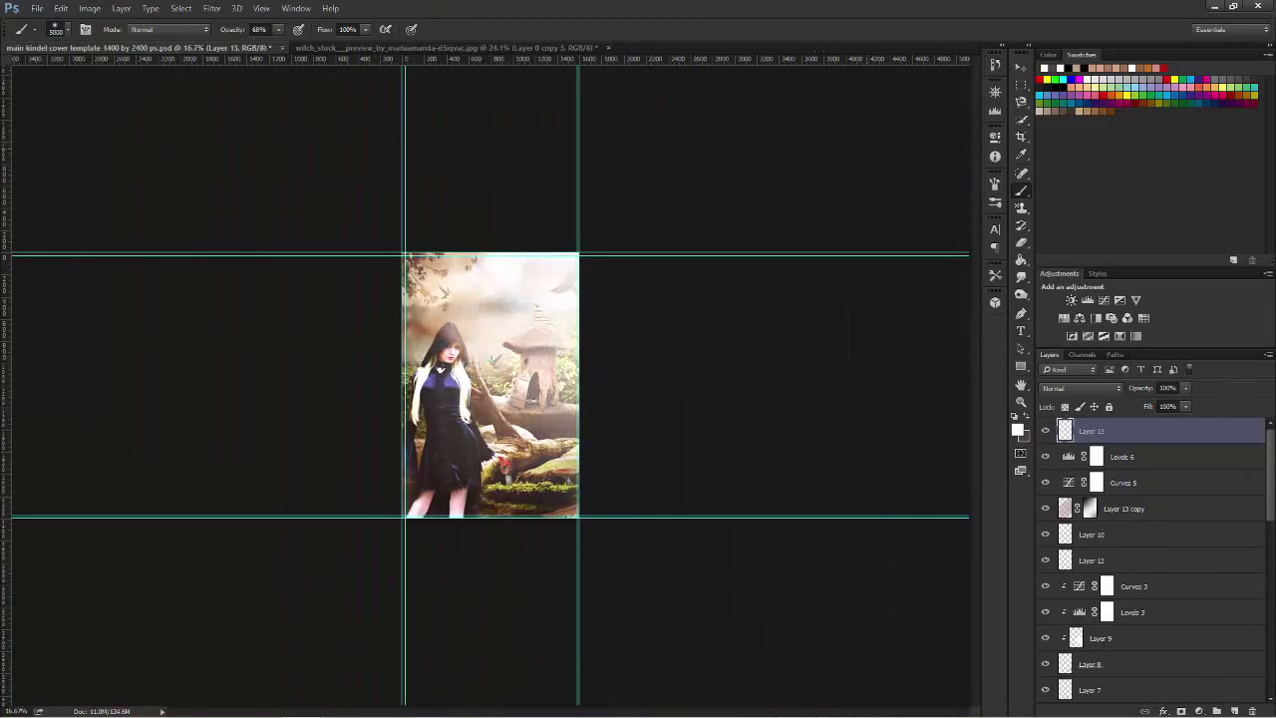
click(1082, 388)
click(1077, 513)
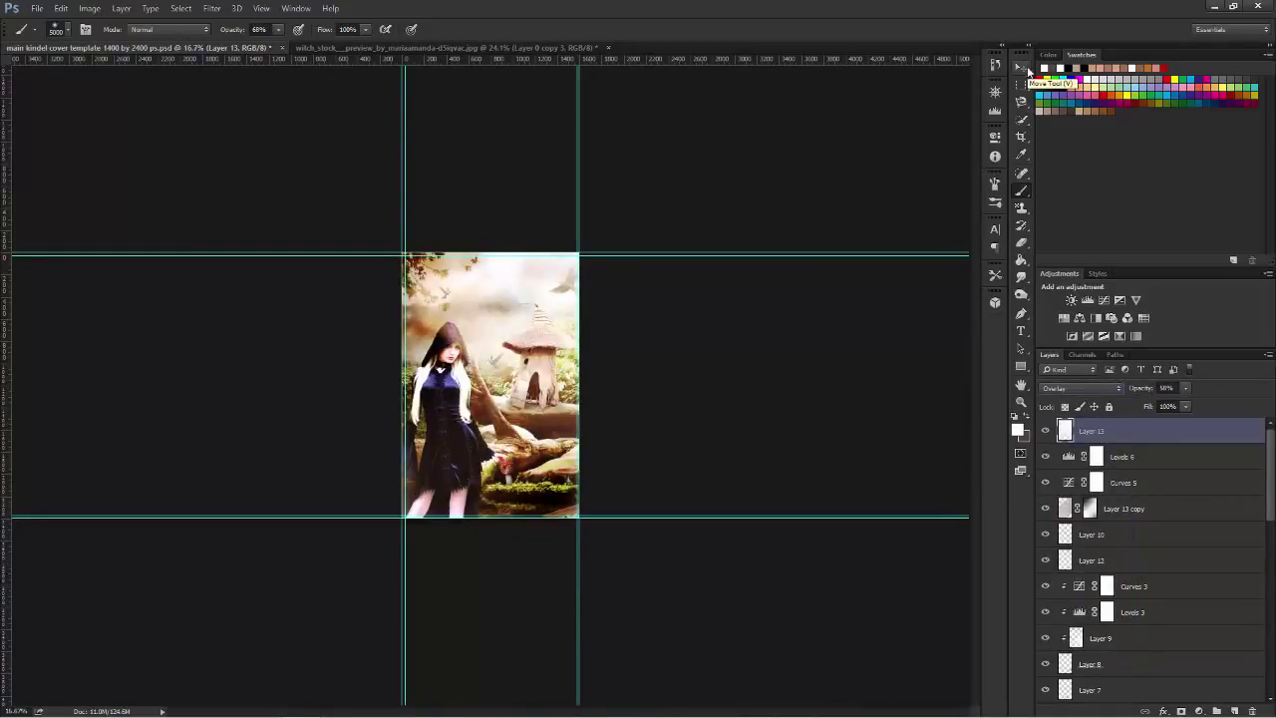
Paint more white haze with an 1100 px brush and set the layer opacity to 68%.
key(ctrl+plus)
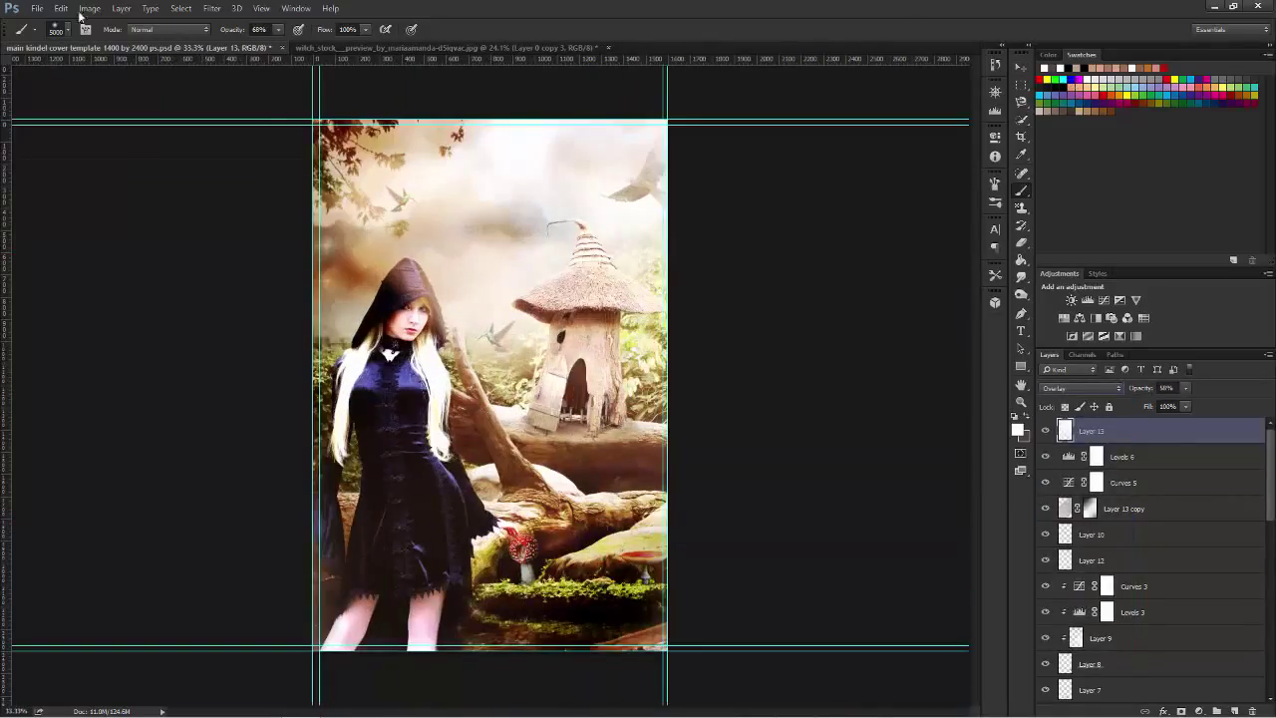
click(62, 29)
text(1100)
drag(359, 638, 329, 499)
drag(468, 558, 598, 598)
drag(379, 419, 329, 150)
click(1164, 388)
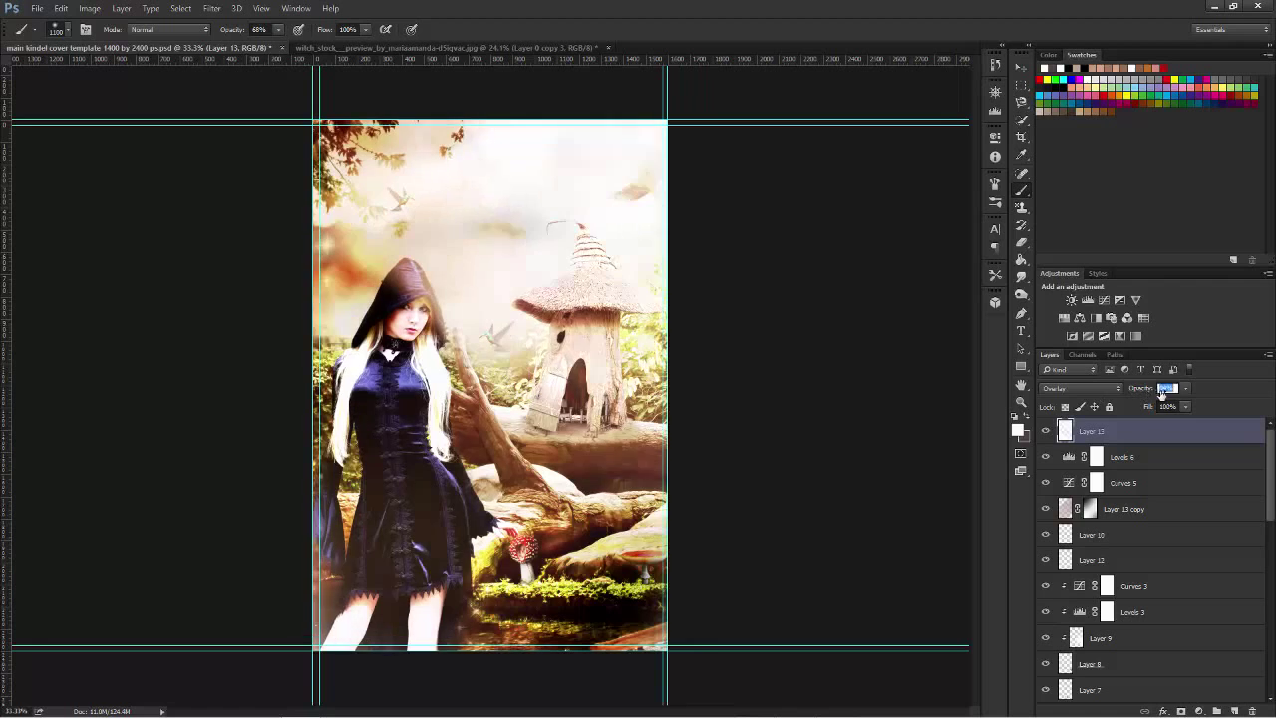
text(68)
key(Return)
Group the artwork layers into one, backing out of a premature Camera Raw attempt.
key(v)
click(214, 9)
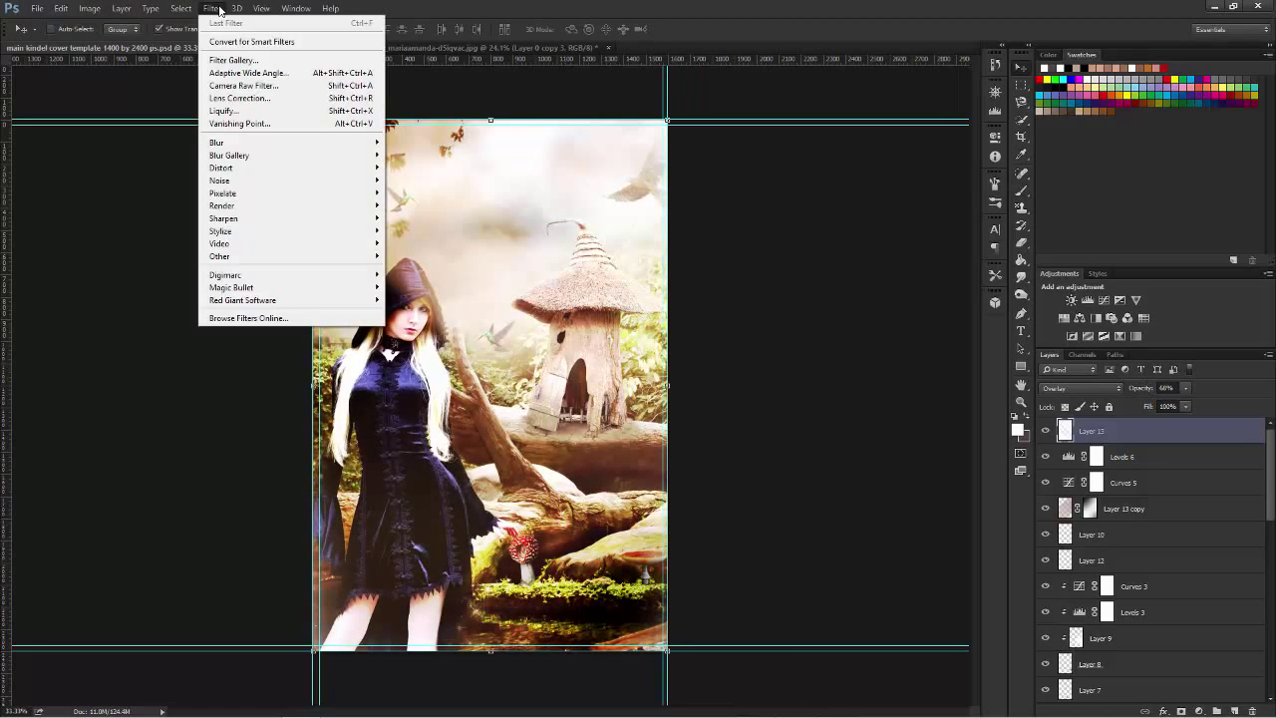
key(Escape)
key(ctrl+alt+a)
key(ctrl+g)
key(ctrl+shift+alt+e)
click(213, 8)
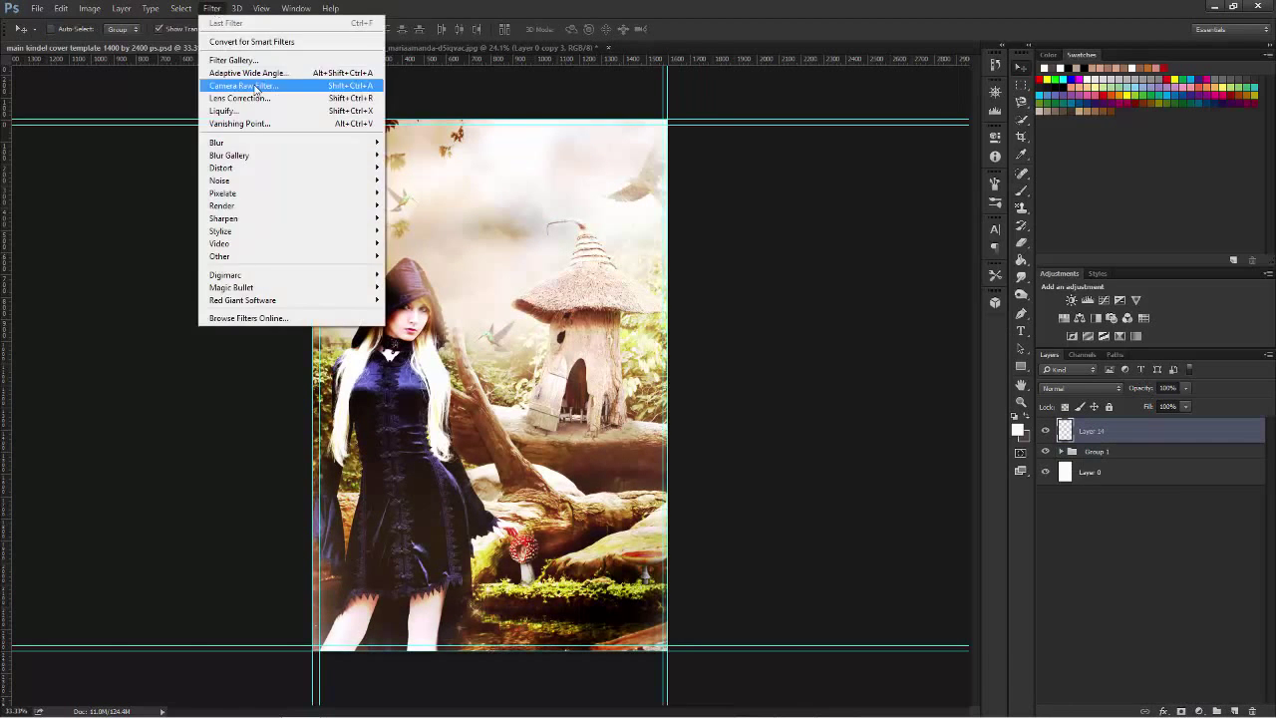
click(256, 88)
click(920, 649)
key(ctrl+z)
click(212, 8)
click(240, 86)
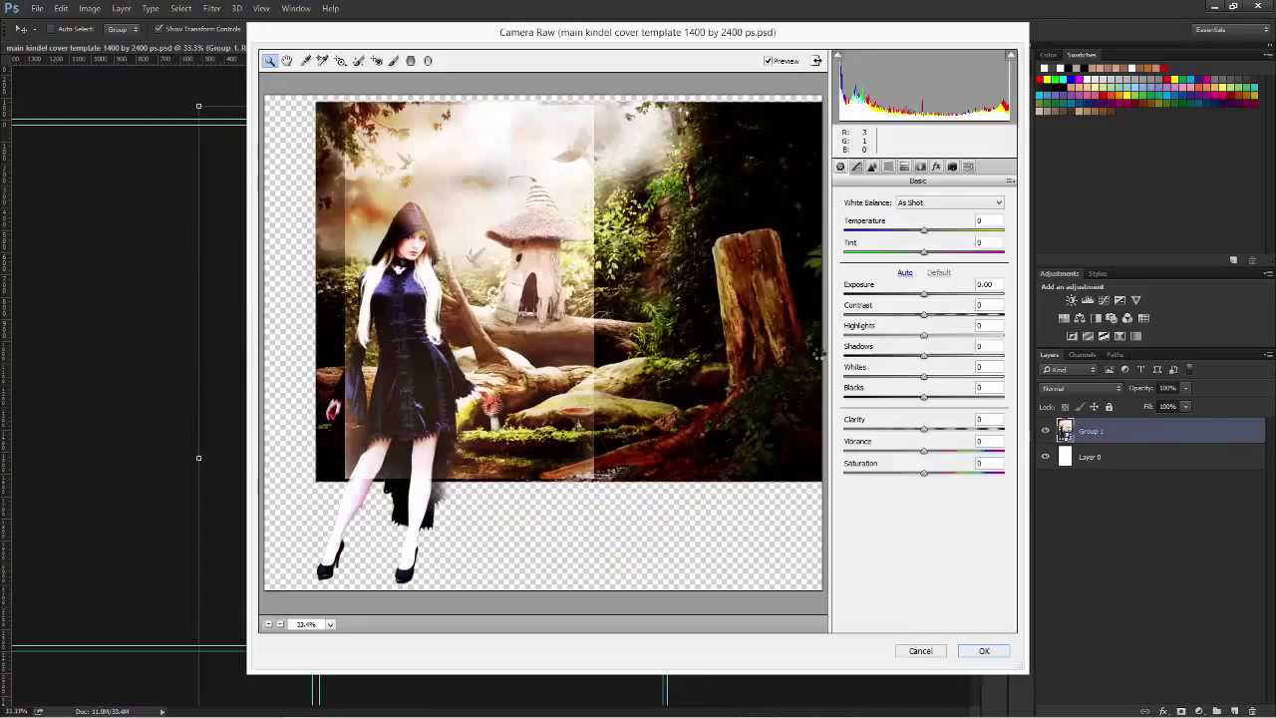
click(983, 650)
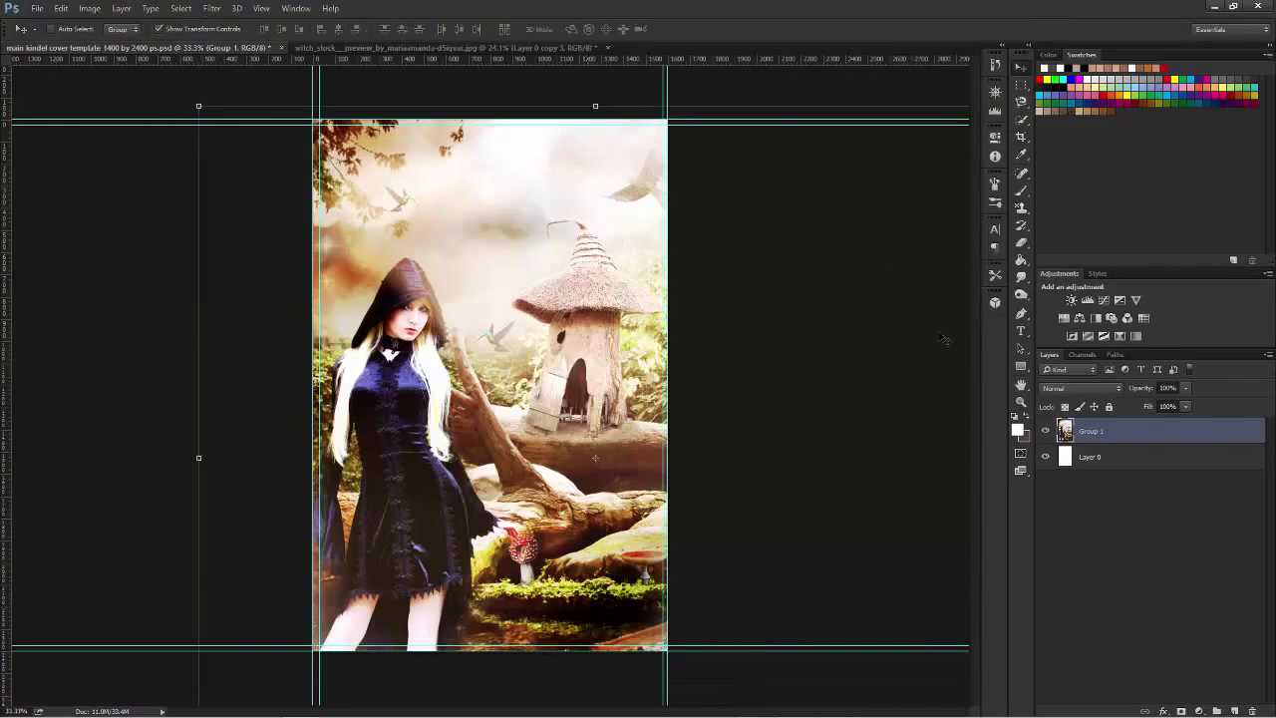
Crop the canvas to the cover size.
key(c)
drag(461, 648, 491, 648)
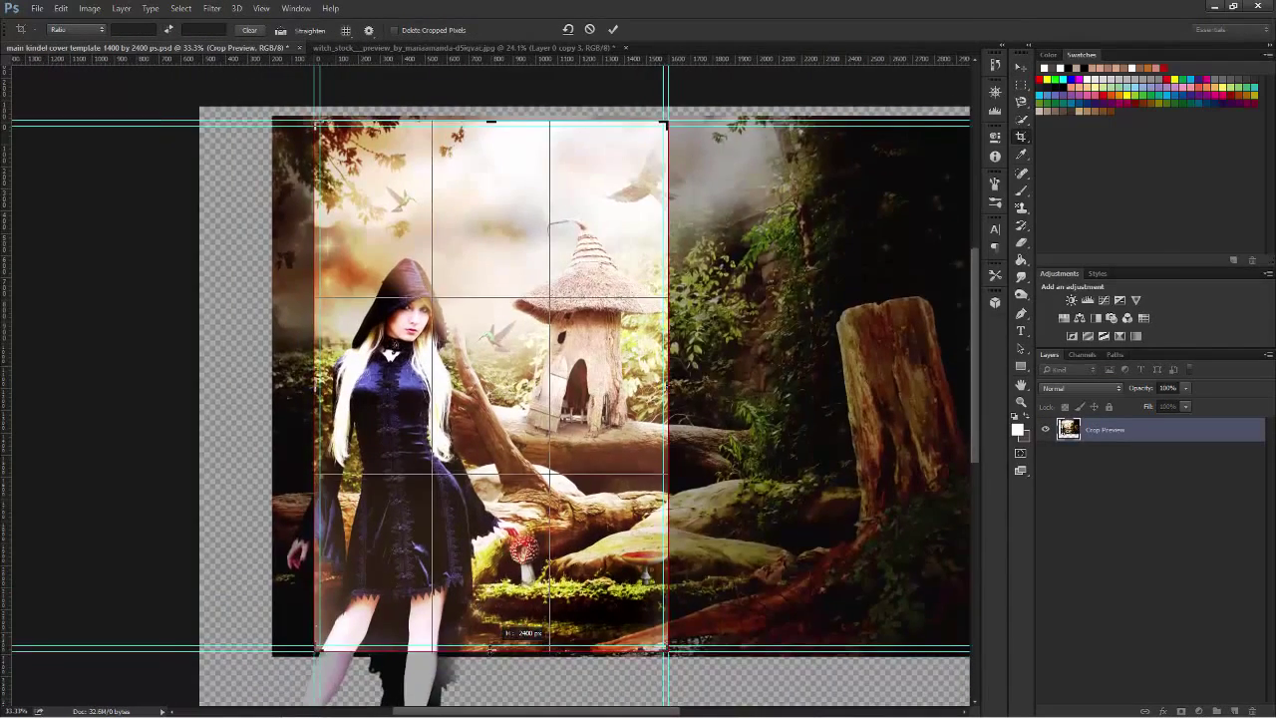
click(613, 29)
Add Camera Raw grain and Post Crop Vignetting (values 32 and 56), softening feather and midpoint.
key(ctrl+shift+a)
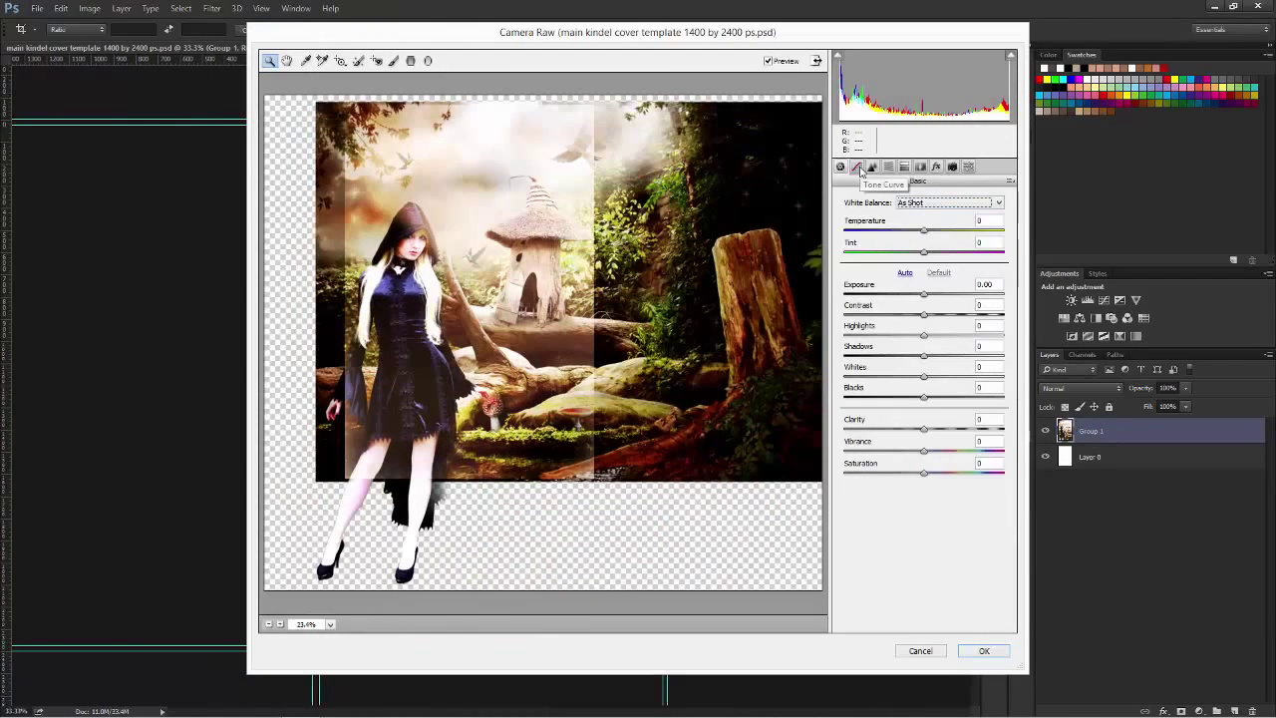
click(936, 166)
key(Tab)
text(32)
key(Tab)
text(56)
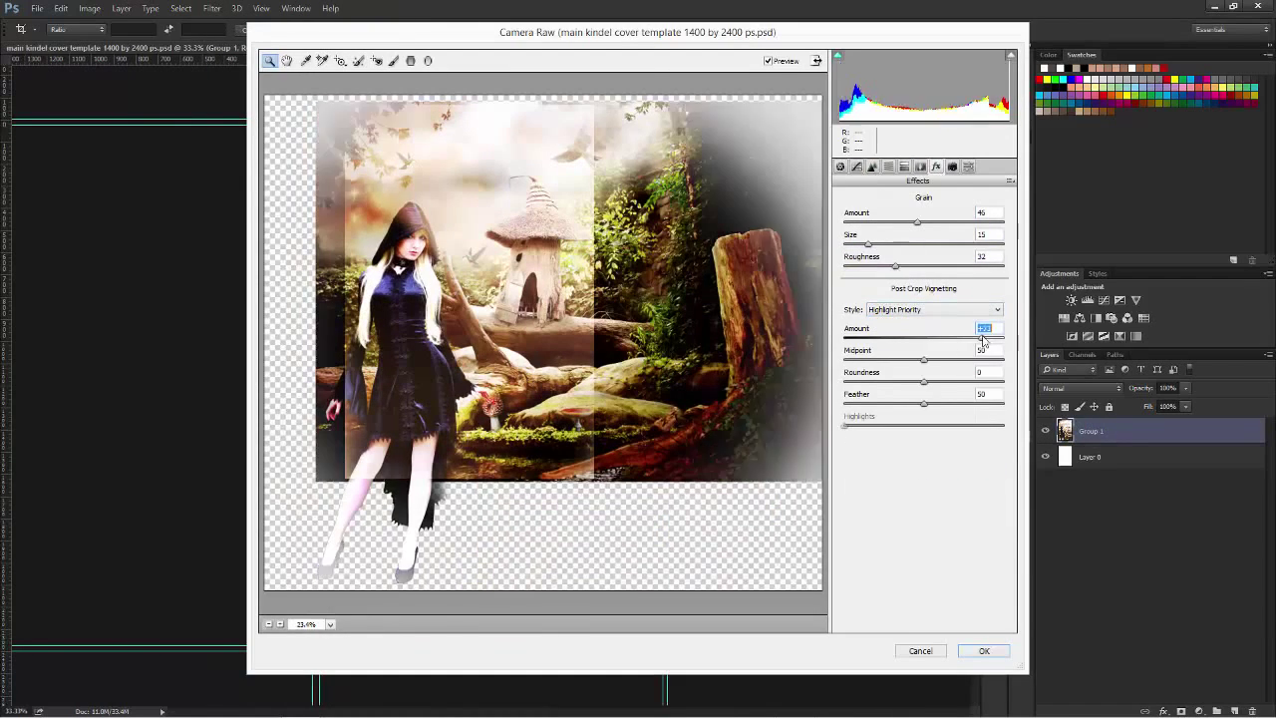
key(Tab)
drag(924, 403, 983, 403)
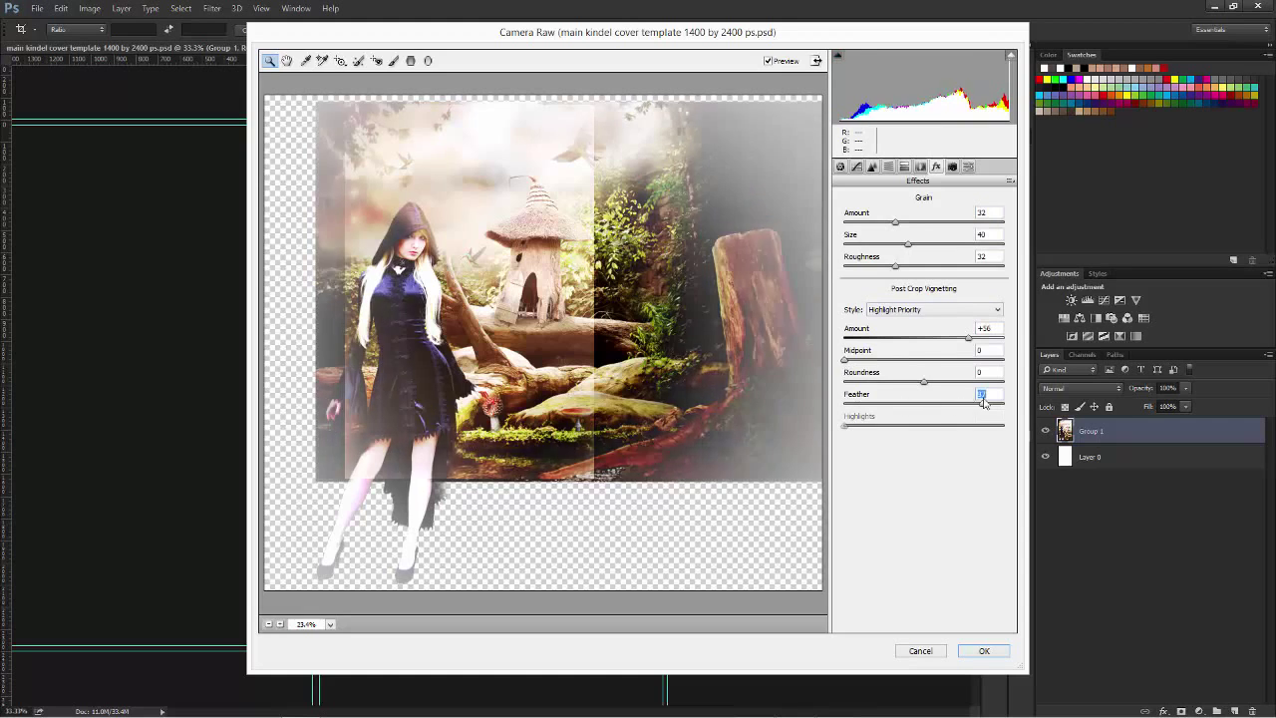
mouse_move(844, 359)
mouse_down()
mouse_move(920, 359)
mouse_move(901, 381)
mouse_up()
Set the vignette roundness to 100 and apply the grain and vignette to the cover.
key(ctrl+alt+8)
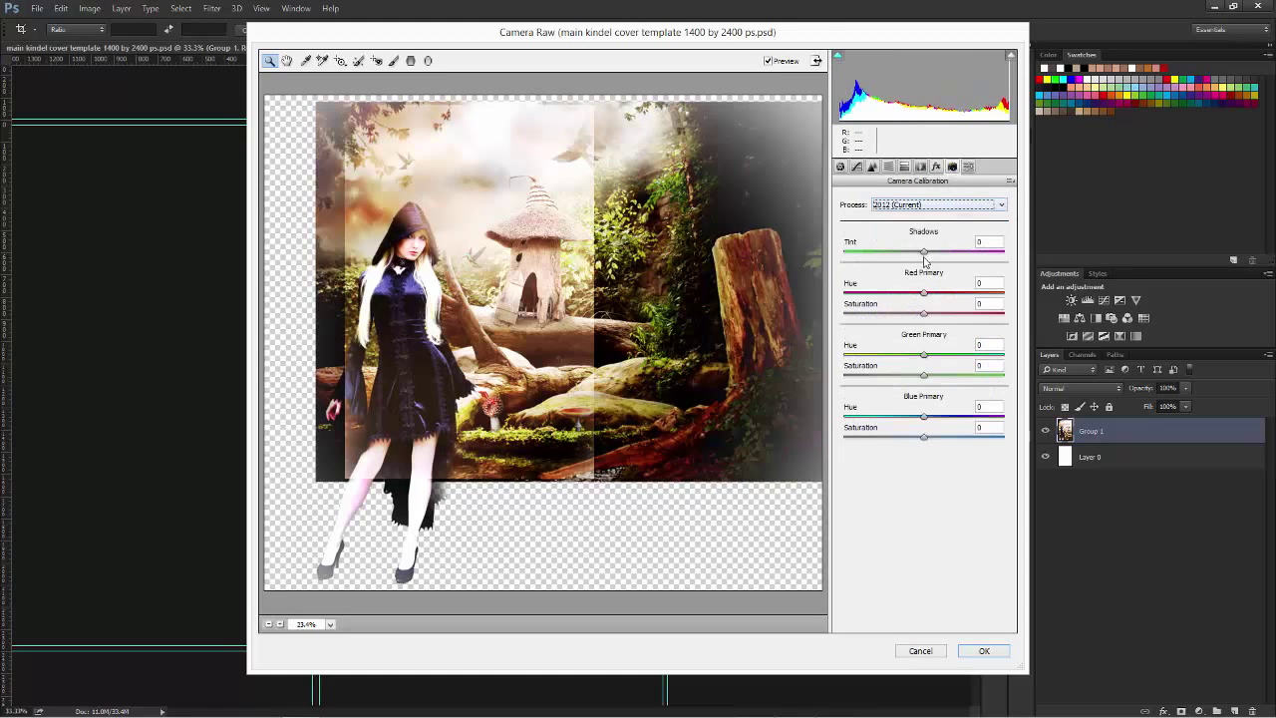
key(ctrl+alt+6)
key(ctrl+alt+7)
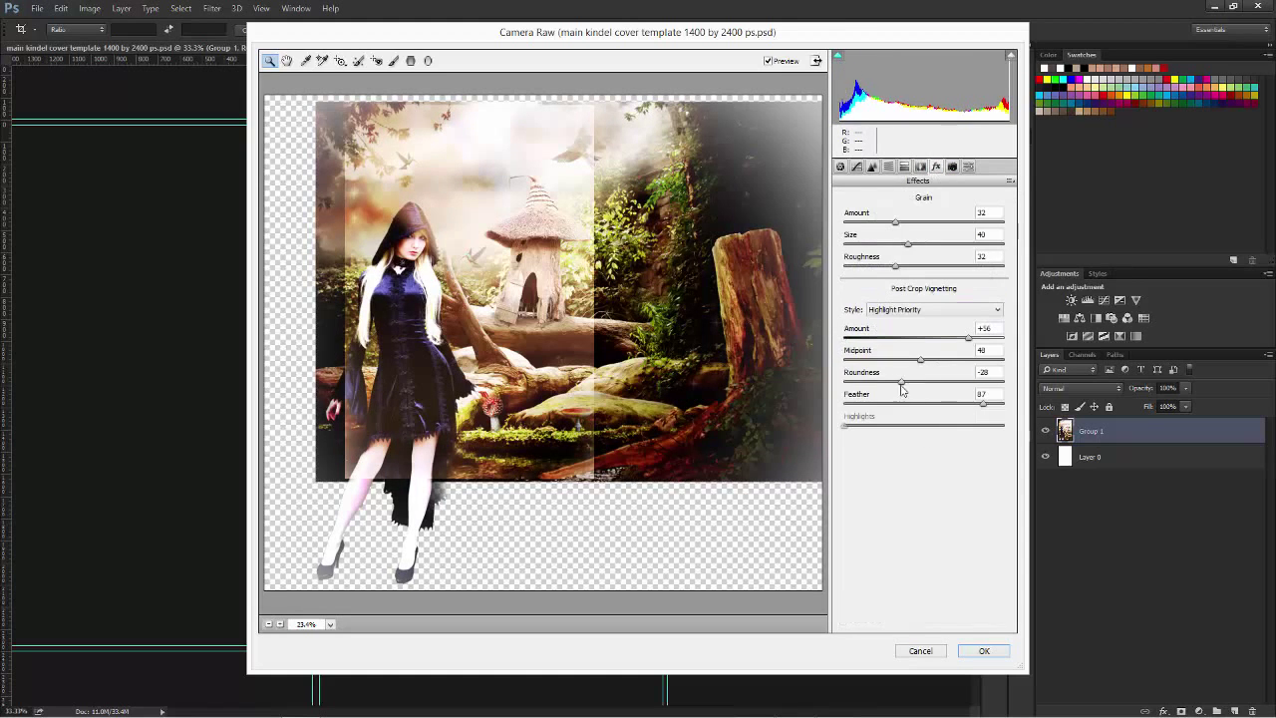
key(Tab)
text(100)
key(shift+Tab)
key(Return)
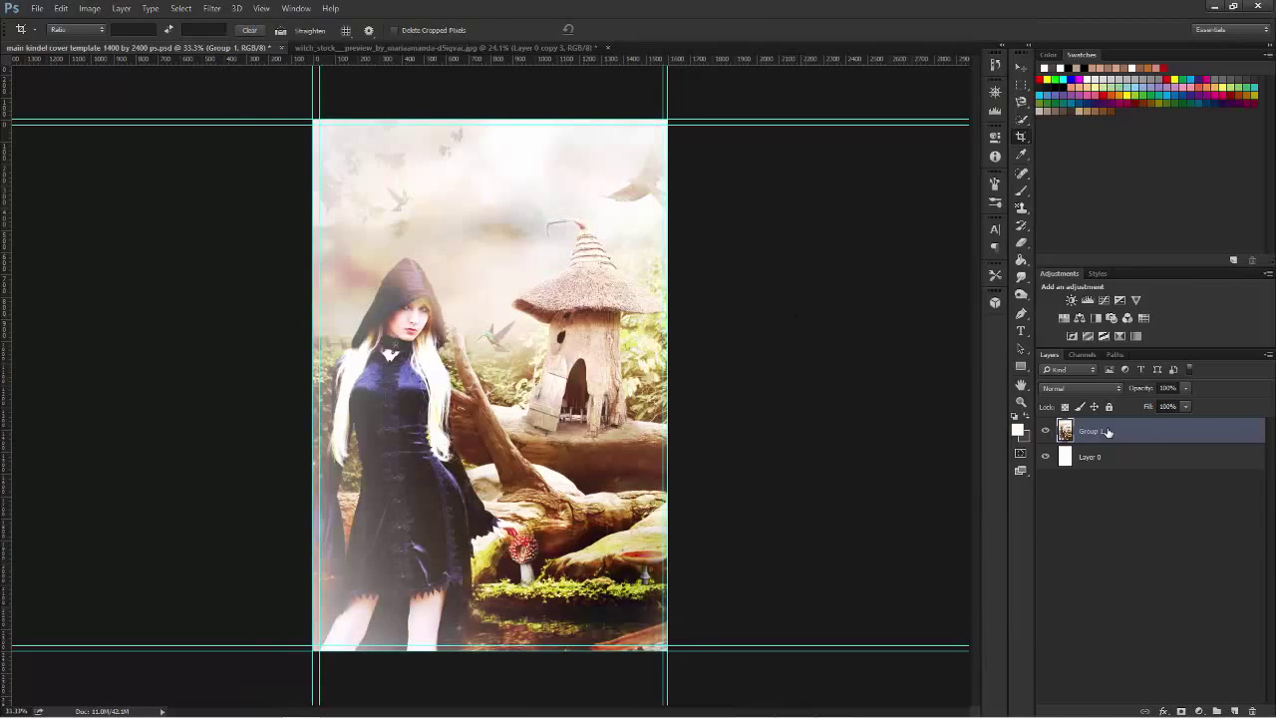
Add a darkening Curves layer and a Color Balance layer, then zoom in on the hut.
click(1103, 300)
drag(877, 312, 872, 312)
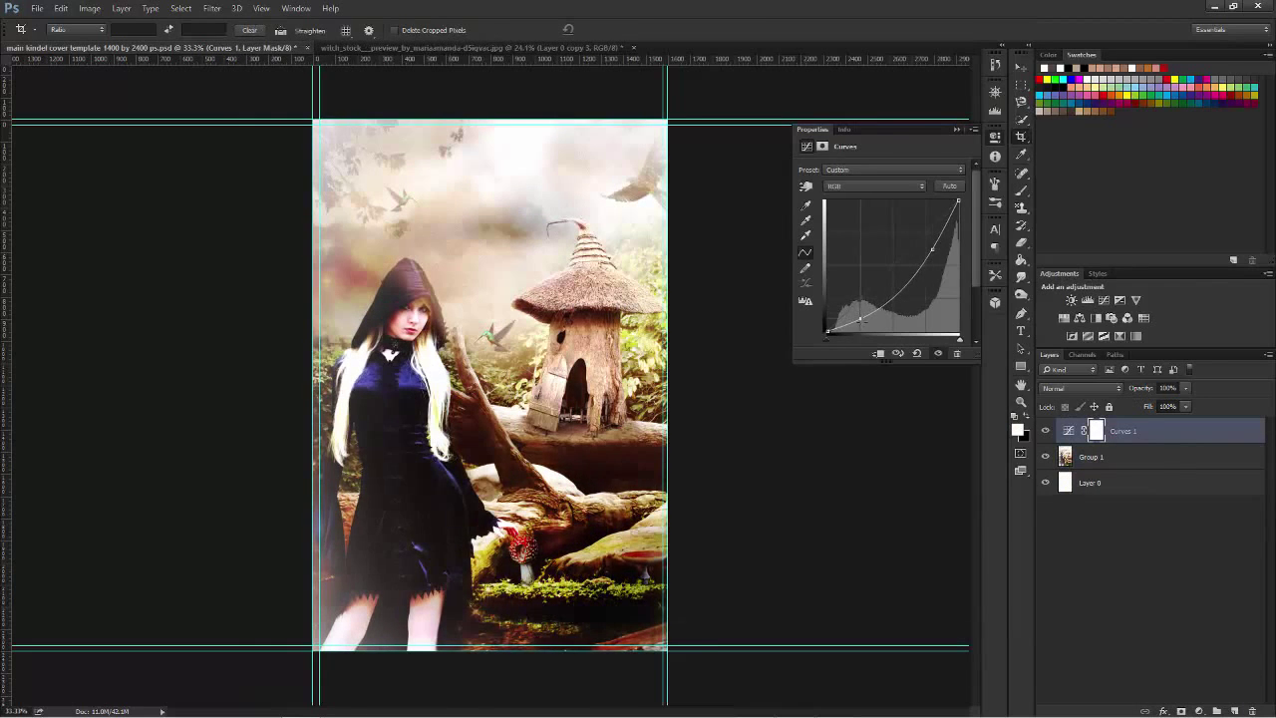
click(1081, 317)
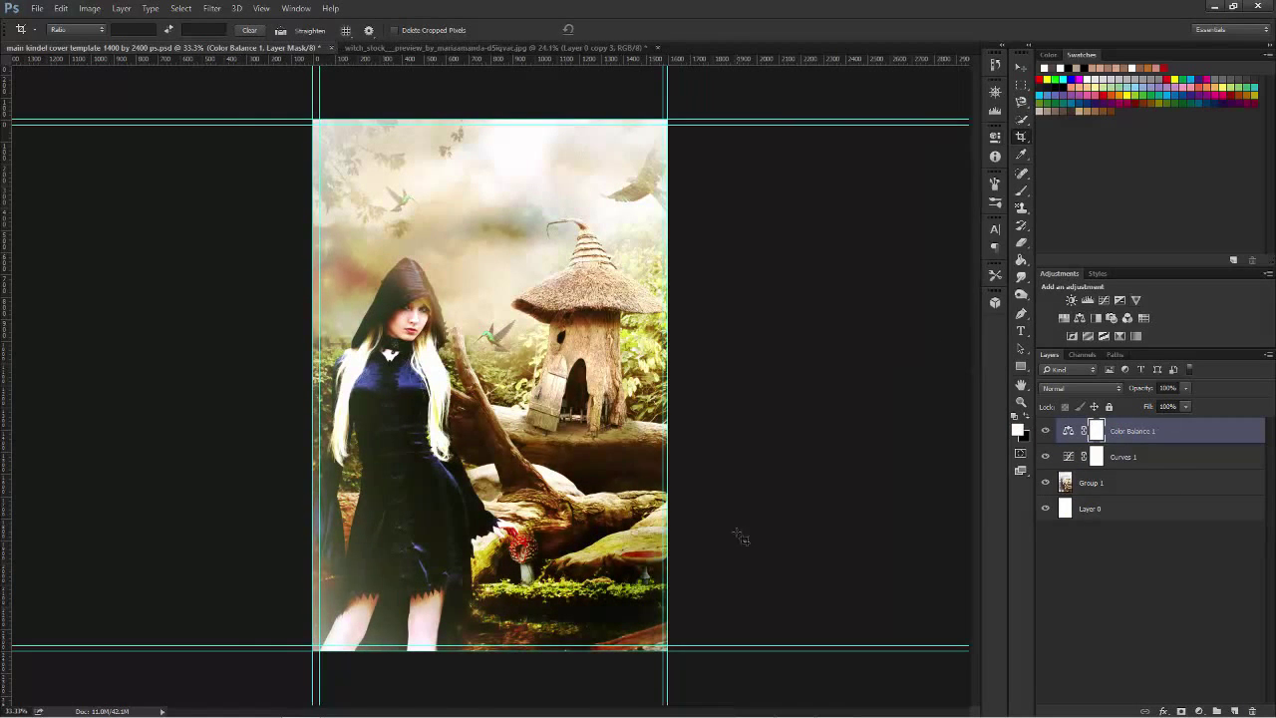
key(v)
key(ctrl+plus)
key(ctrl+plus)
key(ctrl+plus)
drag(378, 150, 378, 387)
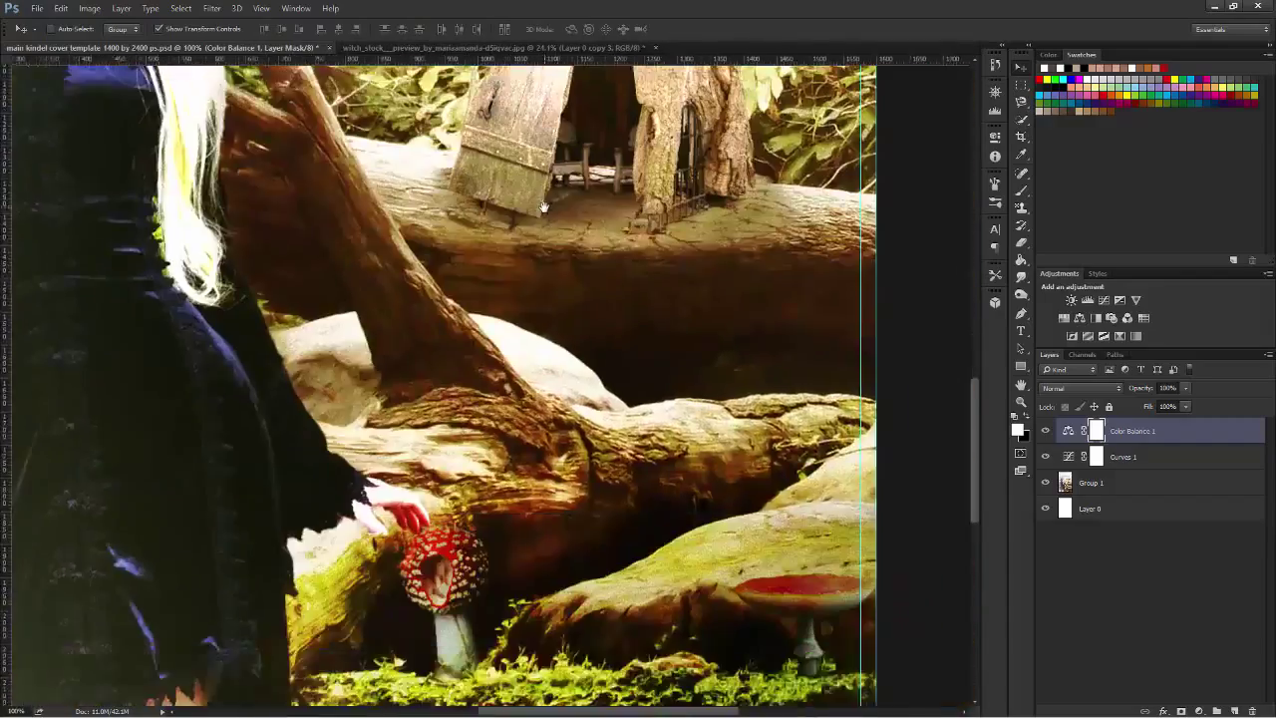